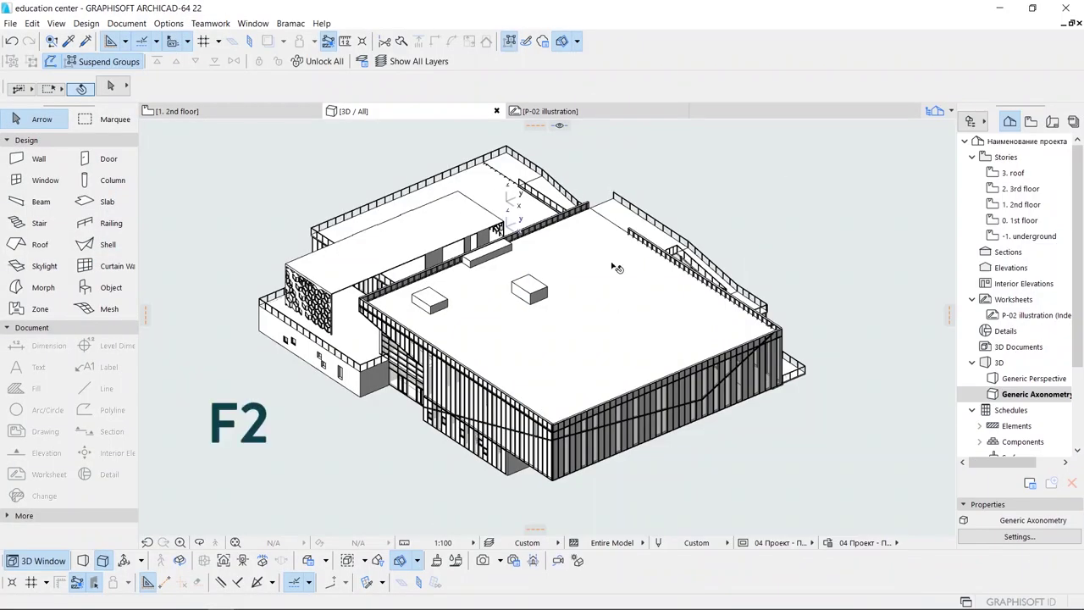
# - Switch from the 3D window to the 1. 2nd floor plan with F2
pyautogui.press('F2')
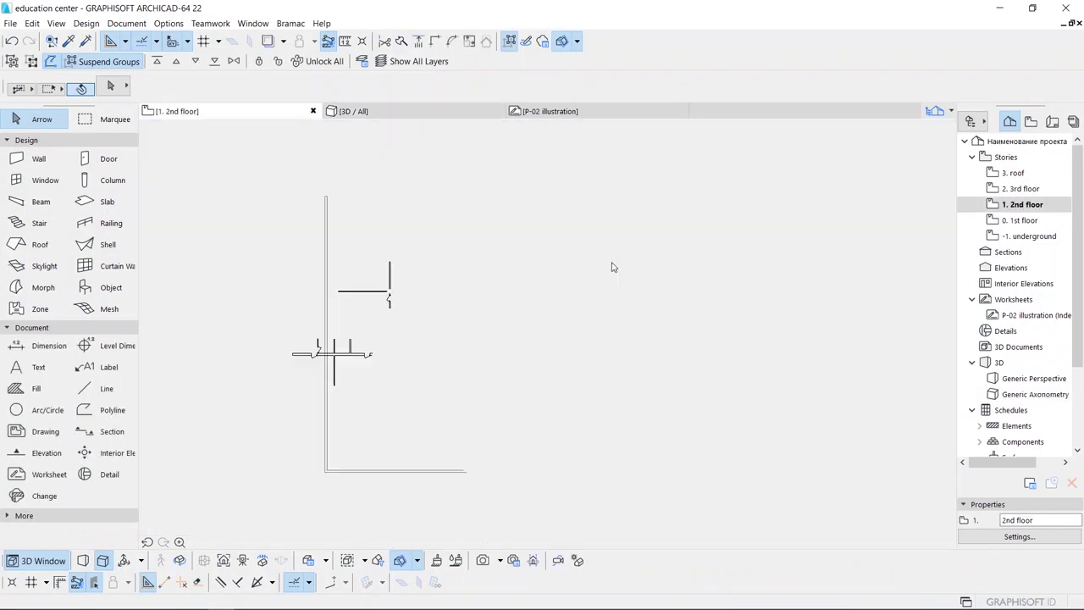
# - Move the pasted puzzle image beside the plan and against its edge
pyautogui.scroll(-2, 616, 268)
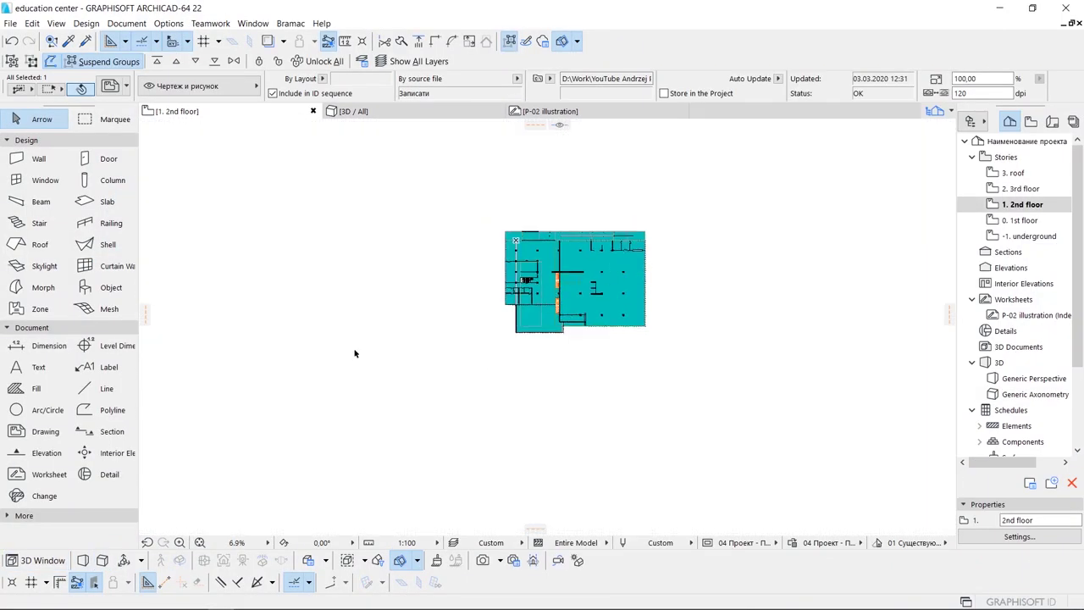
pyautogui.hscroll(-3, 514, 285)
pyautogui.hscroll(-2, 381, 254)
pyautogui.moveTo(288, 222); pyautogui.dragTo(445, 250)
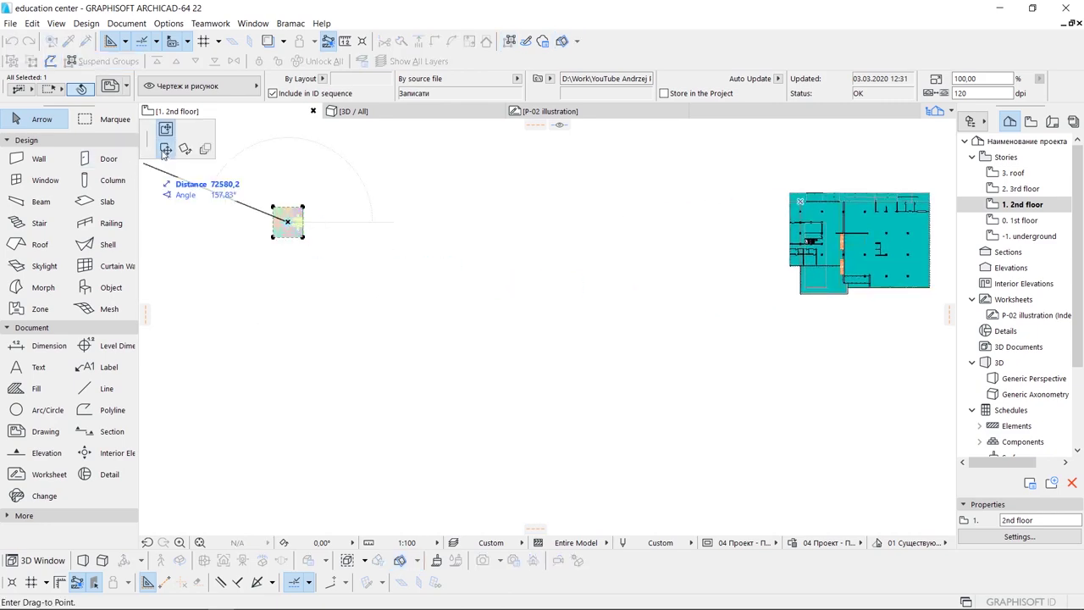
pyautogui.click(857, 337)
pyautogui.scroll(3, 858, 337)
pyautogui.hscroll(-3, 593, 339)
pyautogui.click(561, 387)
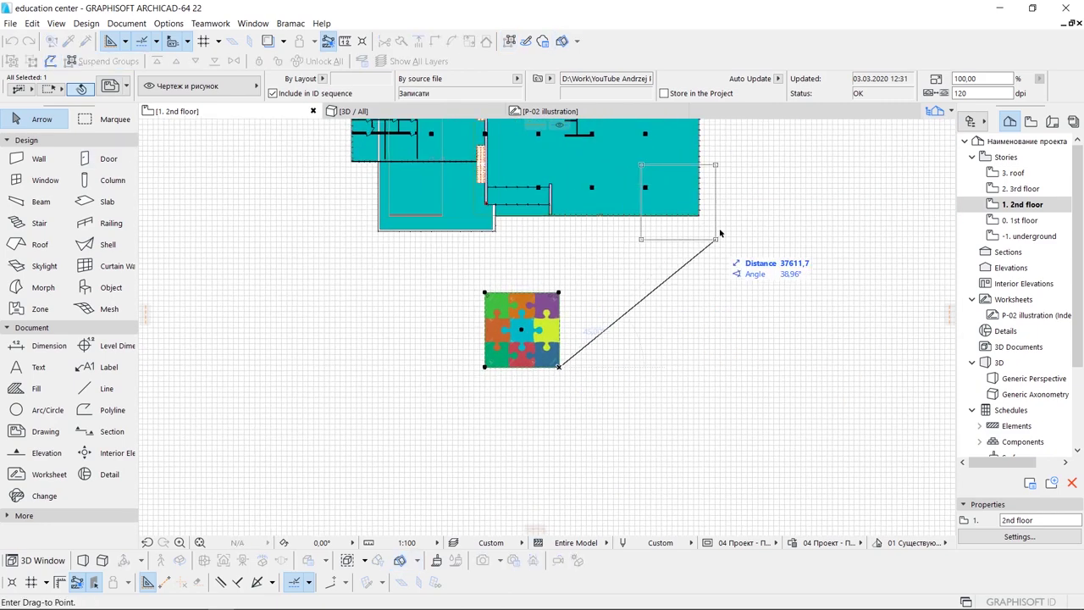
pyautogui.click(709, 230)
# - Resize the puzzle image to about 520% and nudge it up slightly
pyautogui.click(710, 229)
pyautogui.click(223, 149)
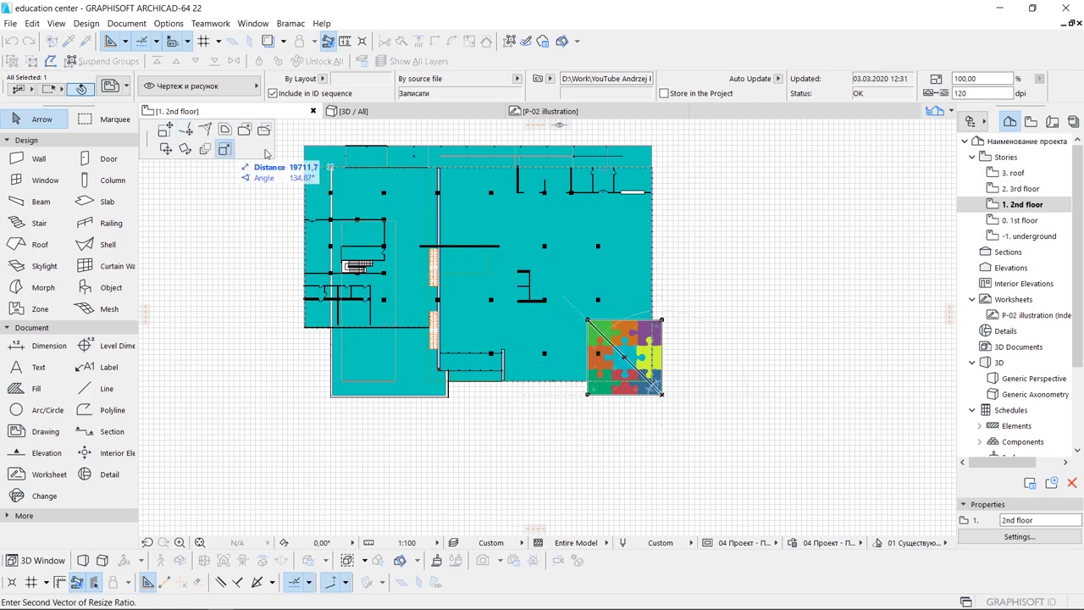
pyautogui.click(352, 238)
pyautogui.click(337, 219)
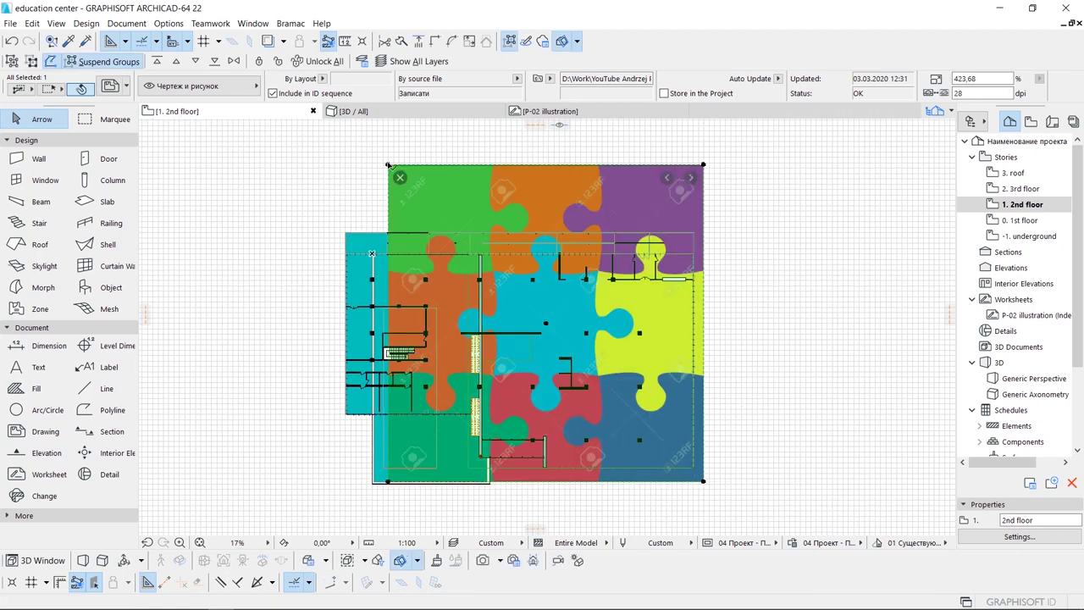
pyautogui.moveTo(388, 165); pyautogui.dragTo(366, 146)
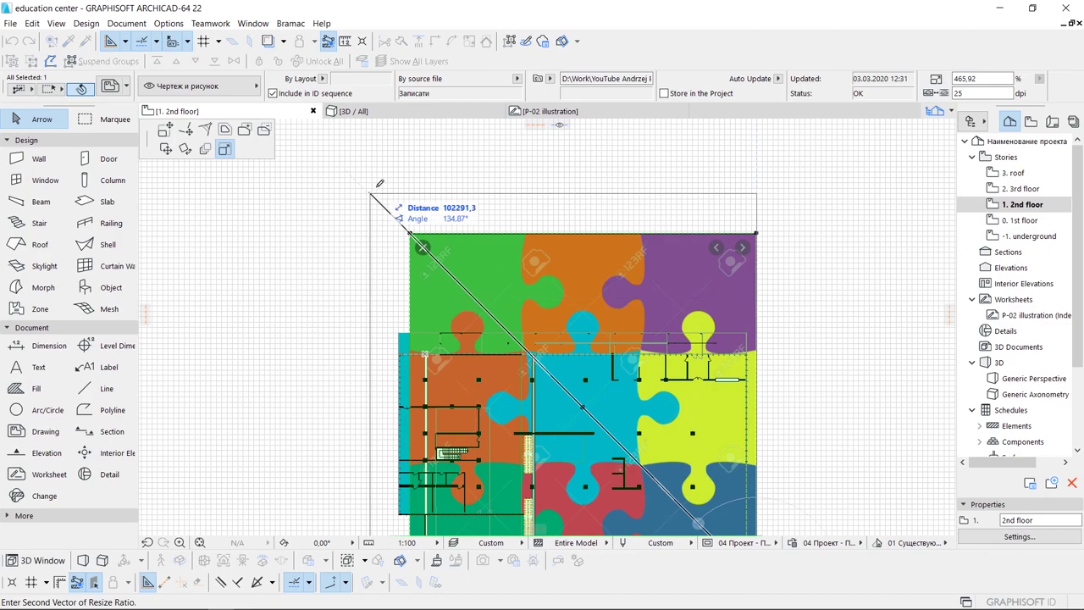
pyautogui.click(377, 182)
pyautogui.scroll(-1, 489, 235)
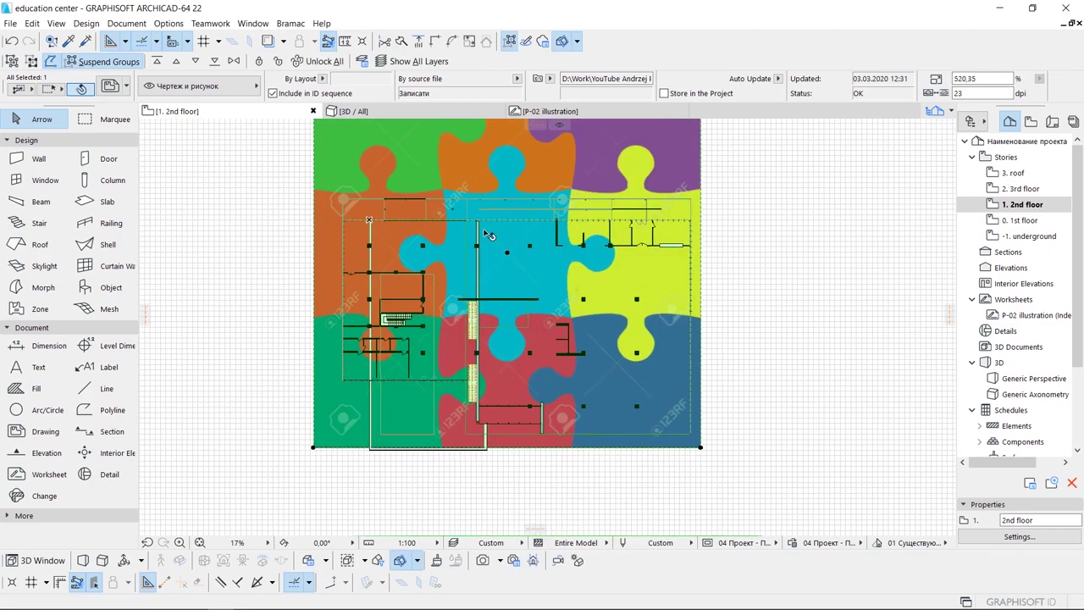
pyautogui.moveTo(606, 395); pyautogui.dragTo(607, 390)
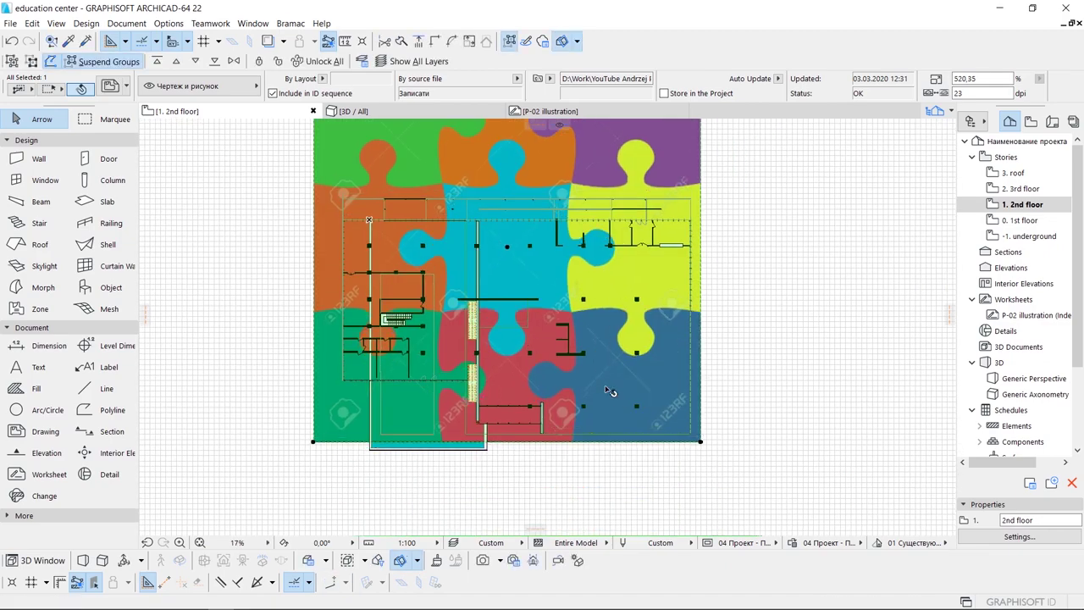
pyautogui.scroll(3, 622, 439)
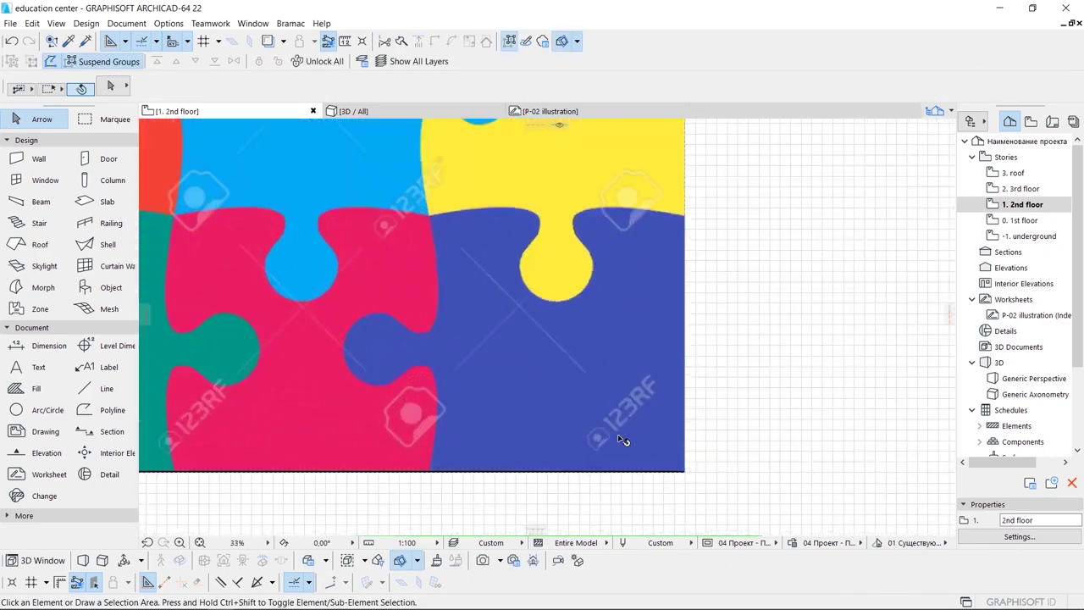
# - Trace the puzzle piece's edge along the yellow knob as a polyline
pyautogui.scroll(2, 623, 440)
pyautogui.click(111, 414)
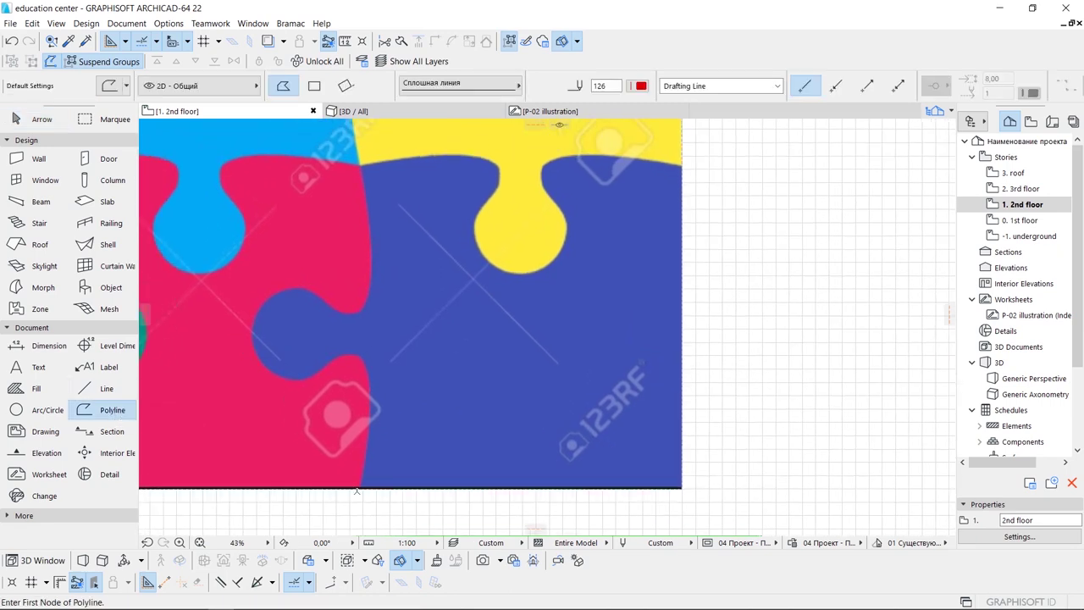
pyautogui.click(360, 489)
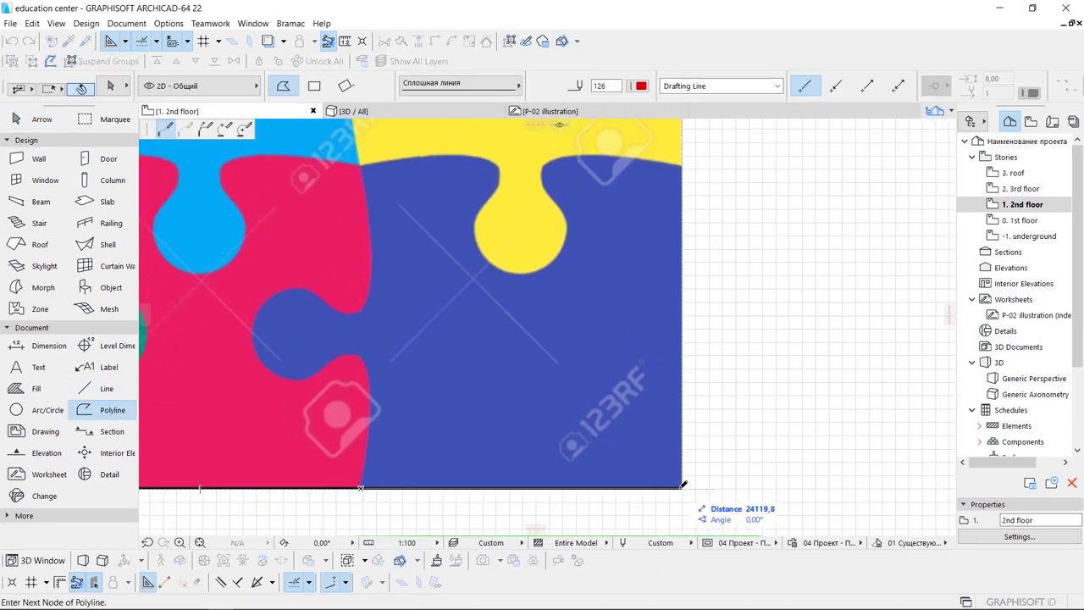
pyautogui.scroll(1, 547, 161)
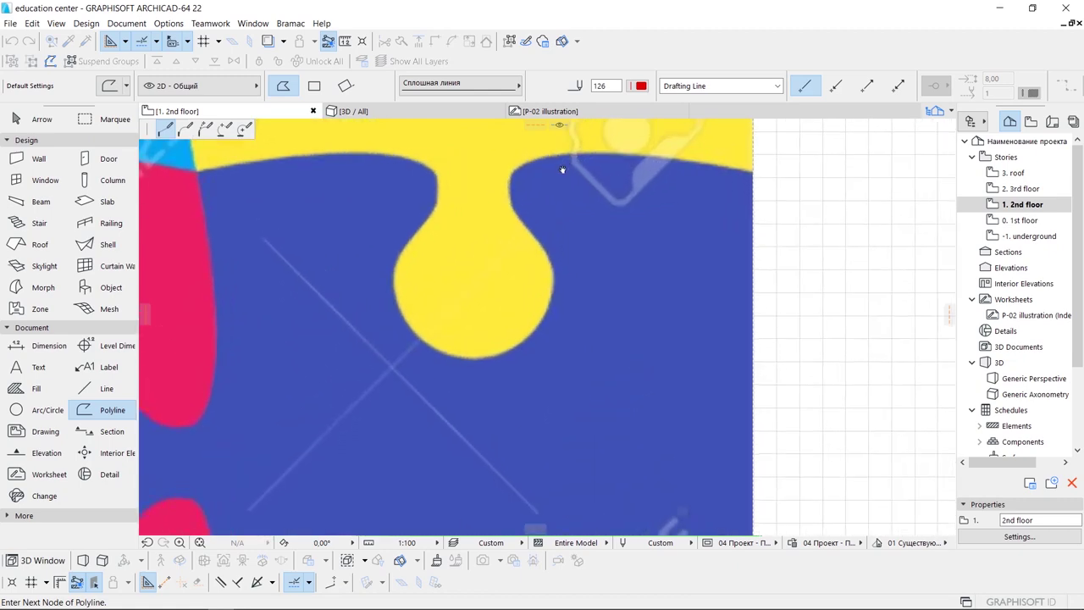
pyautogui.scroll(1, 564, 169)
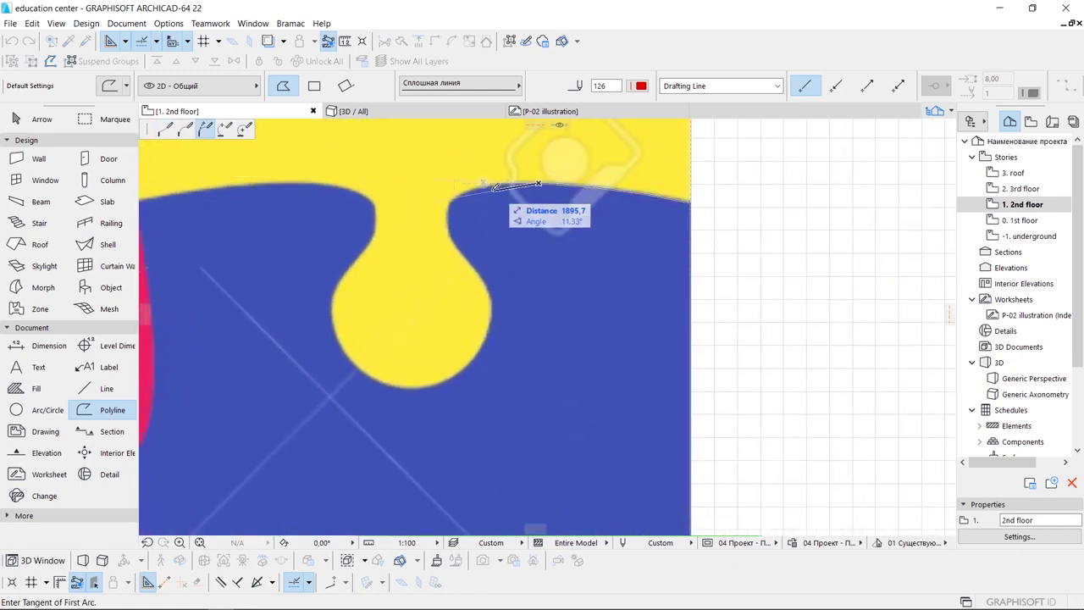
pyautogui.click(454, 205)
pyautogui.click(477, 182)
pyautogui.click(459, 244)
pyautogui.doubleClick(418, 382)
# - Trace a second polyline arc from the pink piece's edge around the blue knob
pyautogui.scroll(-3, 657, 222)
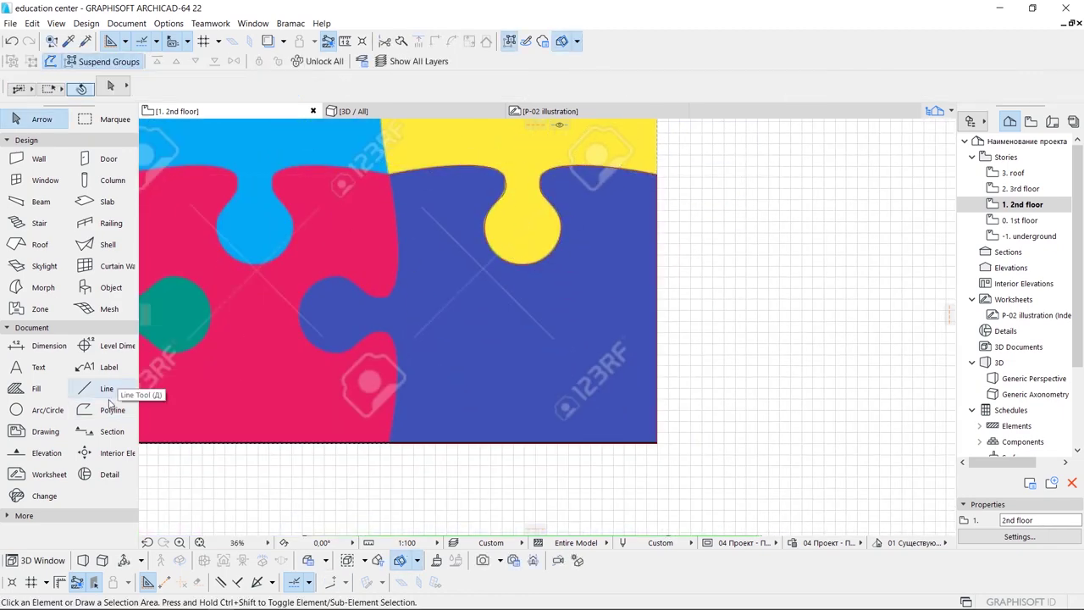
pyautogui.scroll(3, 435, 303)
pyautogui.scroll(-2, 434, 304)
pyautogui.click(452, 266)
pyautogui.scroll(3, 293, 280)
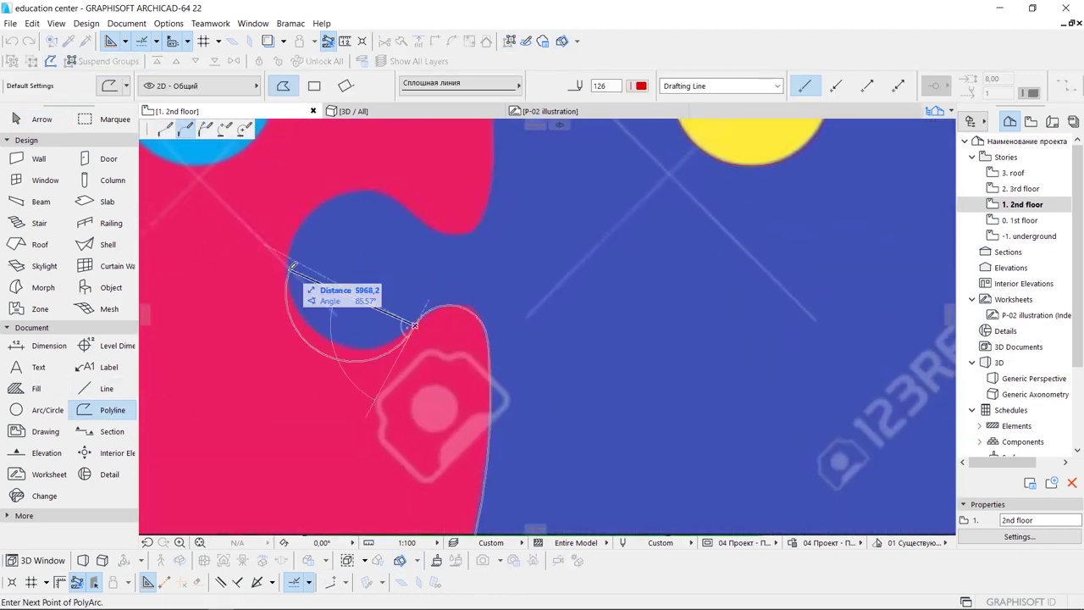
pyautogui.click(385, 345)
pyautogui.scroll(-2, 289, 261)
pyautogui.doubleClick(305, 271)
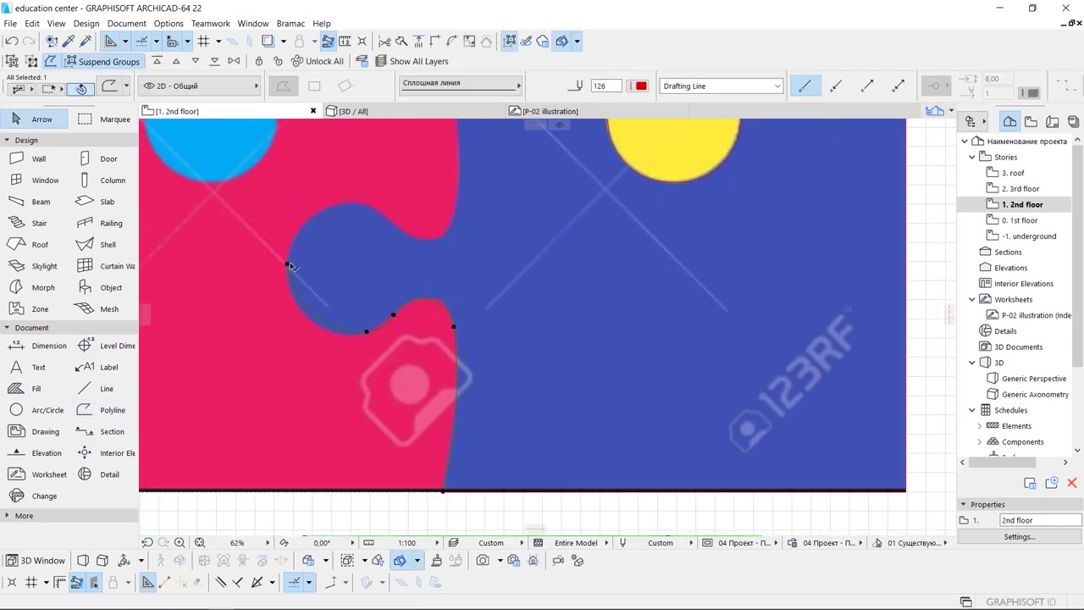
# - Delete the puzzle reference image
pyautogui.scroll(3, 411, 262)
pyautogui.scroll(-3, 384, 263)
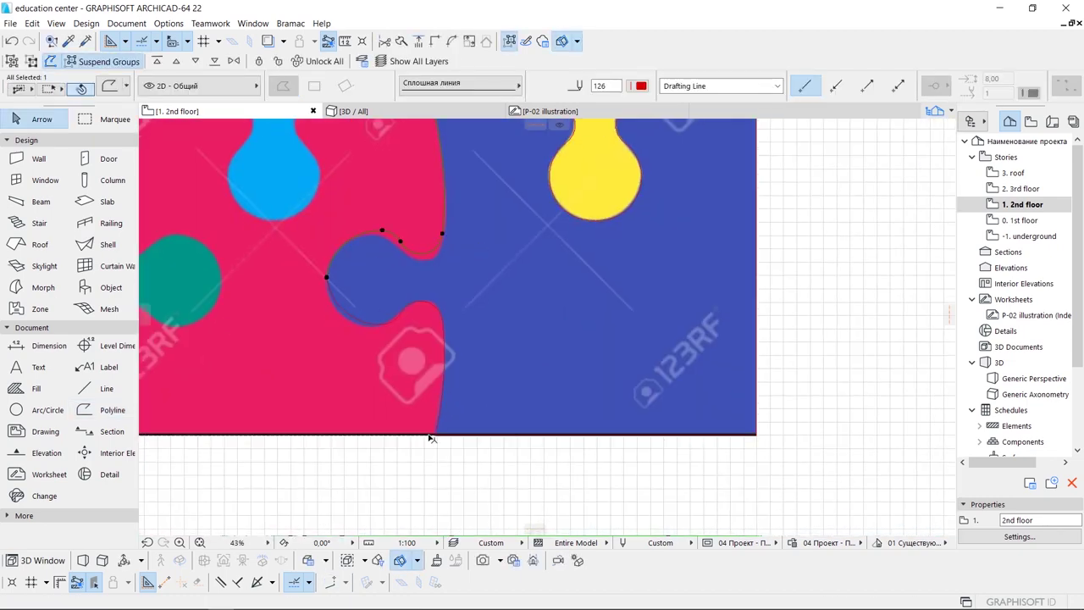
pyautogui.scroll(-2, 423, 406)
pyautogui.click(484, 394)
pyautogui.press('Delete')
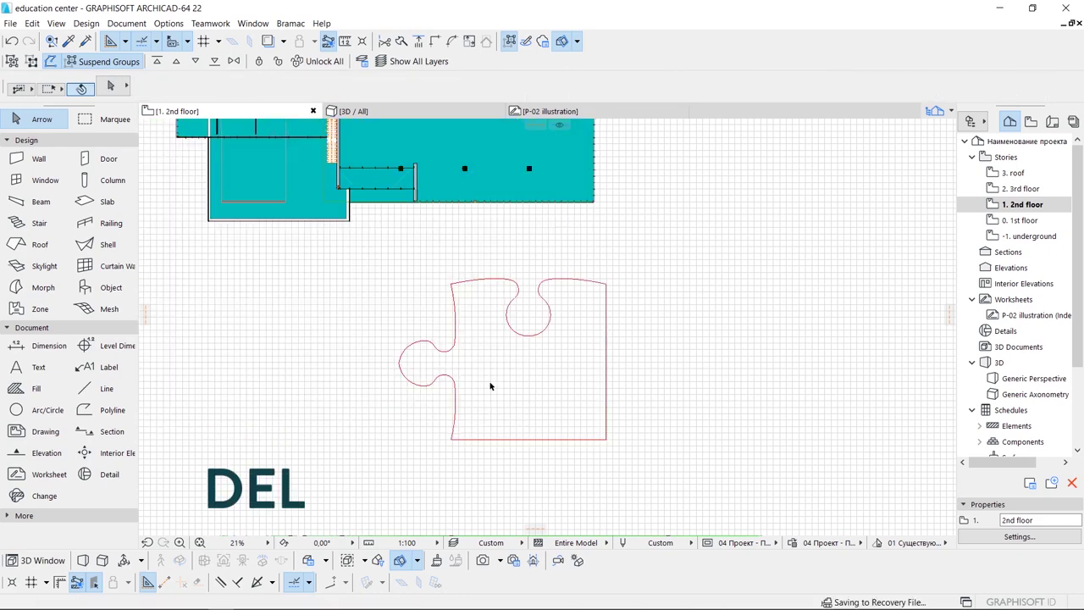
# - Magic-wand trace one polyline around the whole puzzle outline and delete the old red lines
pyautogui.click(112, 410)
pyautogui.press('space')
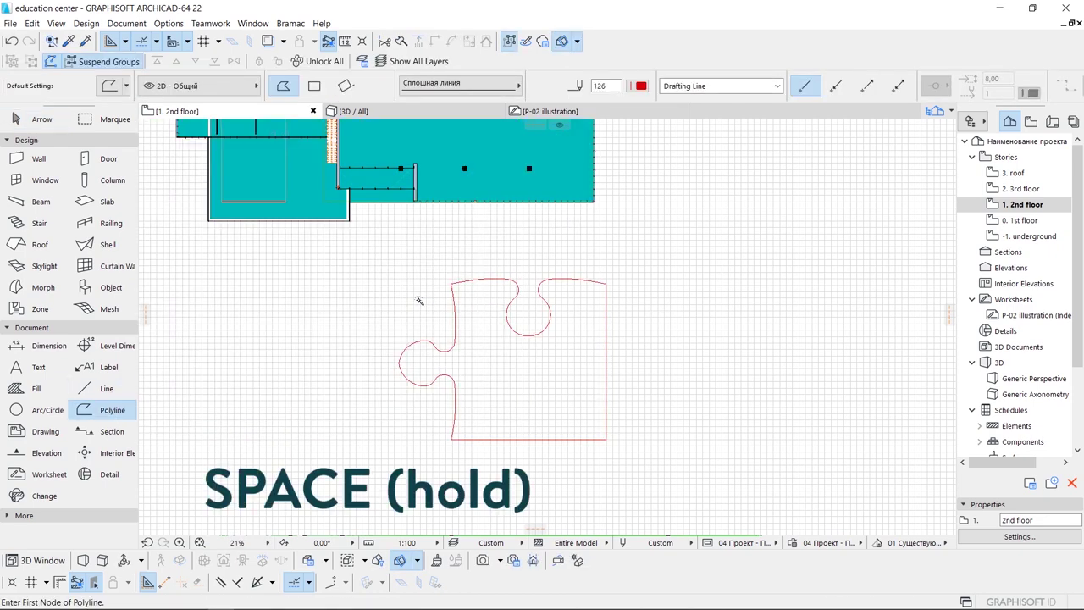
pyautogui.click(455, 315)
pyautogui.press('shift')
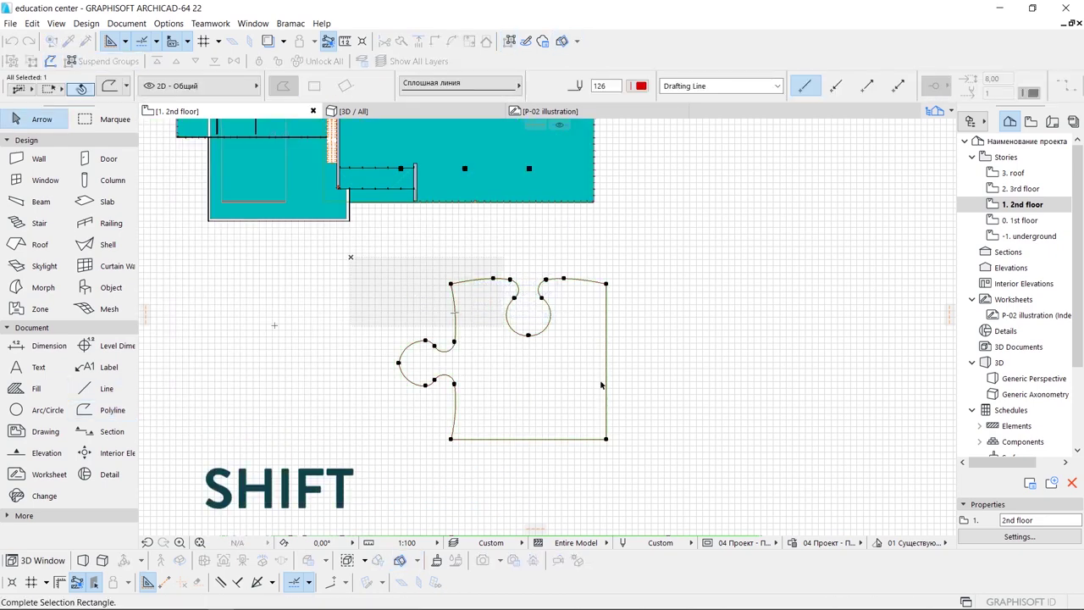
pyautogui.click(606, 435)
pyautogui.press('Delete')
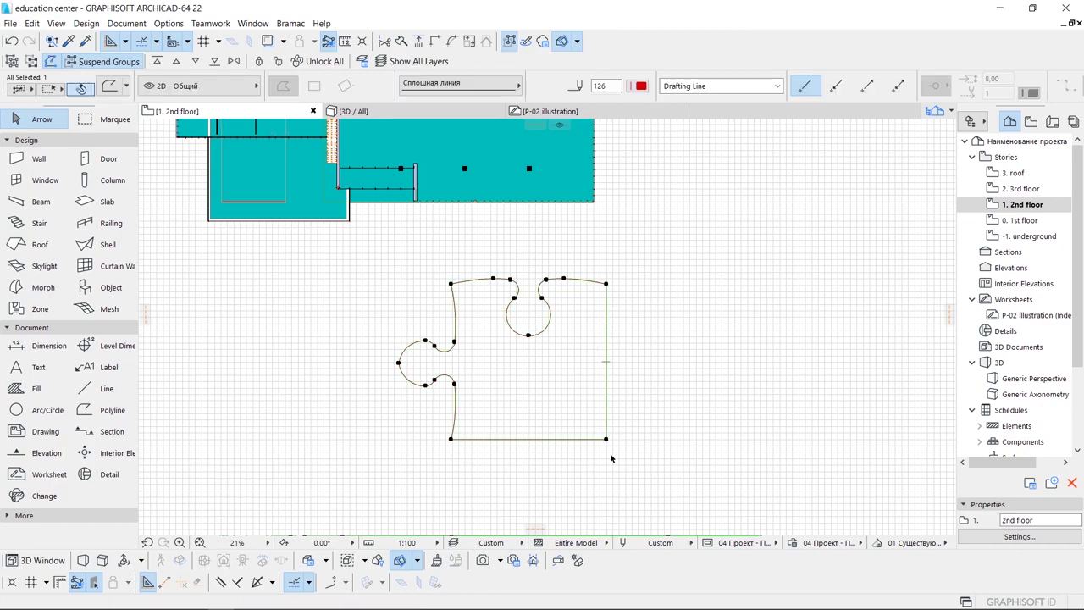
# - Move the puzzle outline onto the plan's lower right
pyautogui.click(605, 435)
pyautogui.click(618, 354)
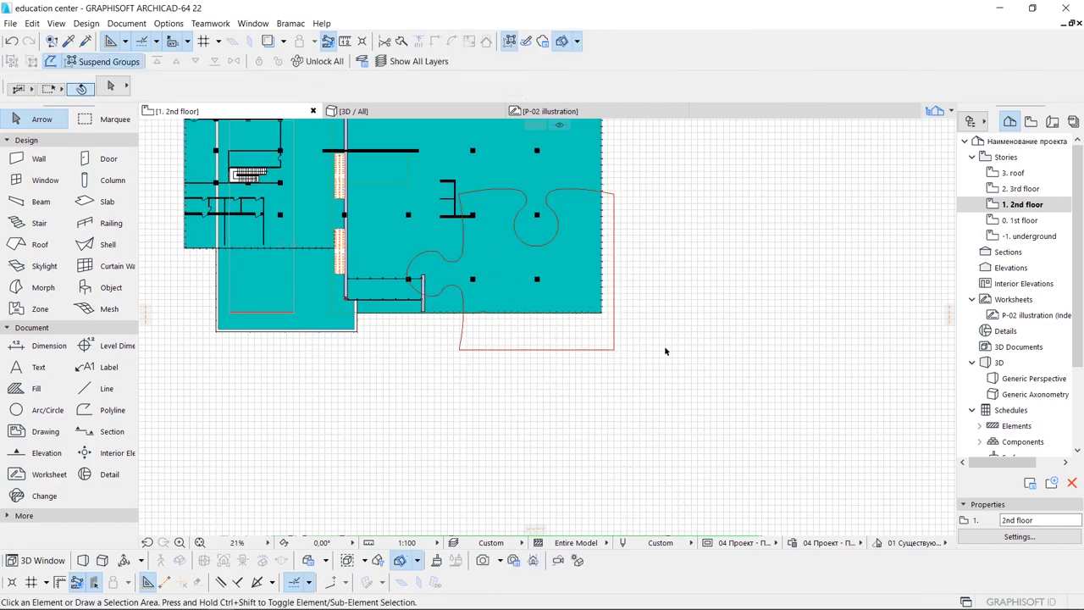
pyautogui.click(614, 349)
pyautogui.moveTo(614, 349); pyautogui.dragTo(613, 326)
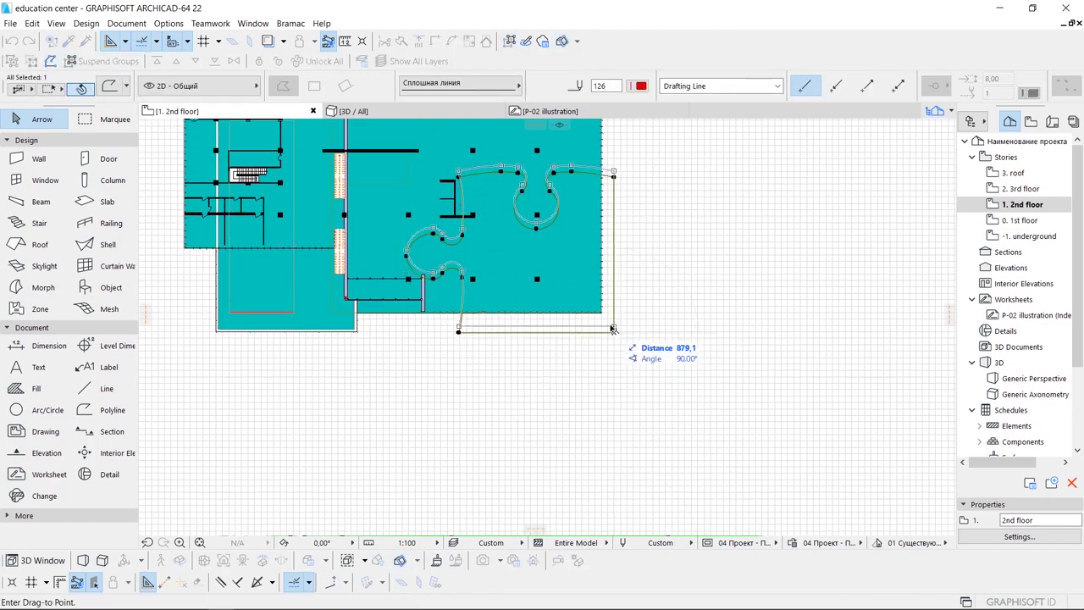
pyautogui.moveTo(613, 314); pyautogui.dragTo(626, 336)
pyautogui.press('Escape')
# - Draw a red rectangular polyline frame around the floor plan
pyautogui.click(113, 410)
pyautogui.click(453, 346)
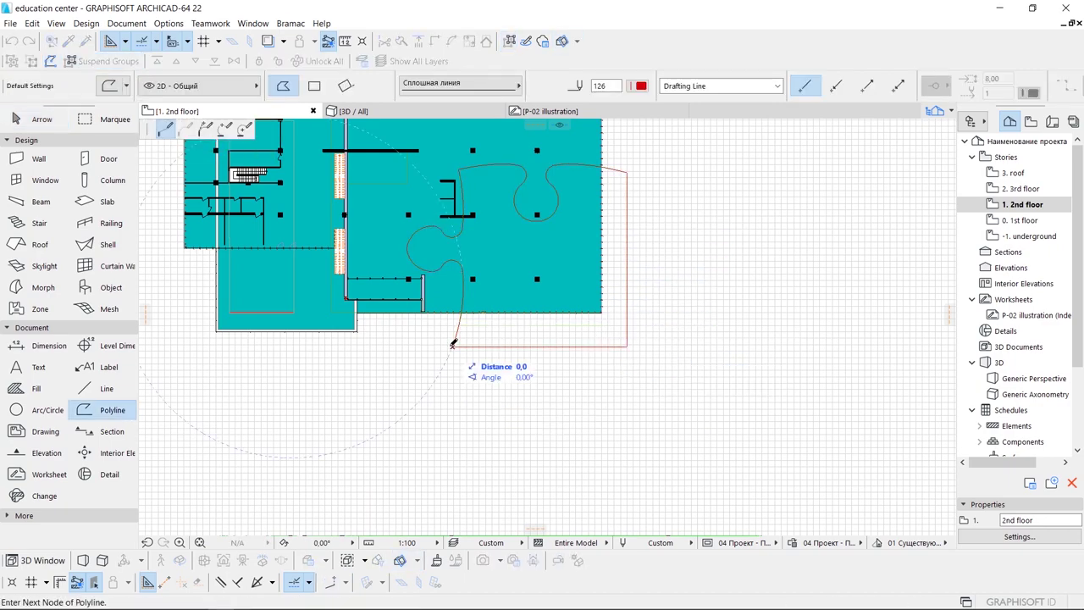
pyautogui.scroll(-2, 453, 346)
pyautogui.click(318, 413)
pyautogui.click(319, 152)
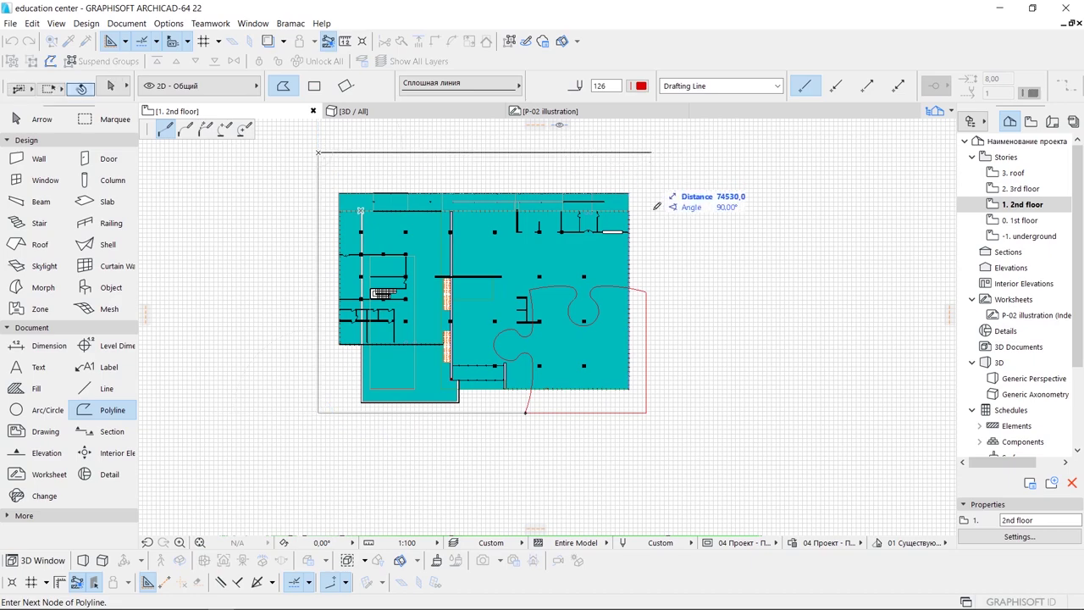
pyautogui.click(649, 290)
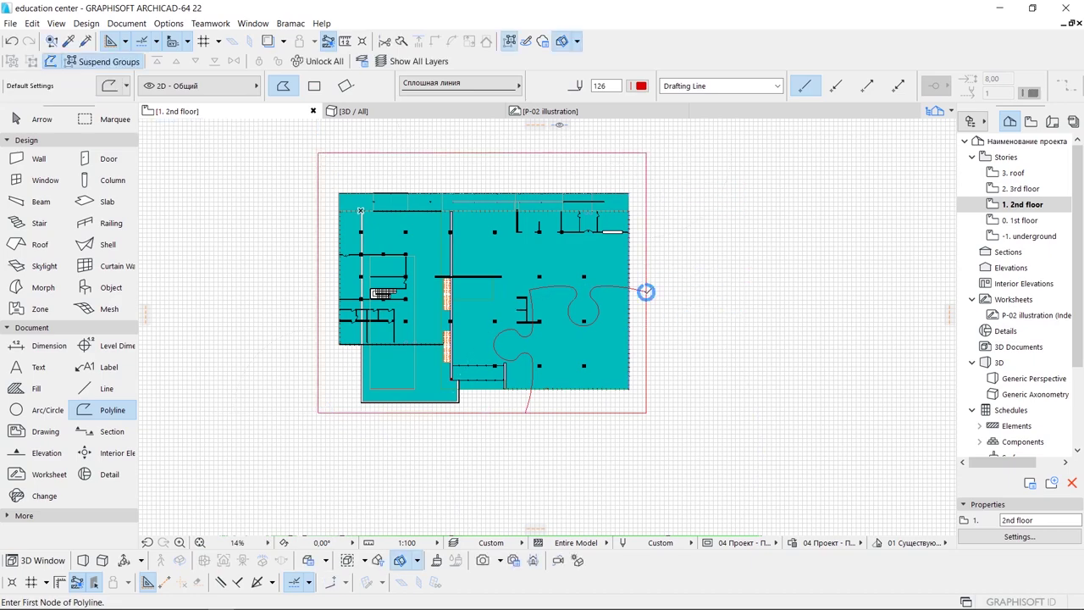
pyautogui.moveTo(646, 291); pyautogui.dragTo(617, 294)
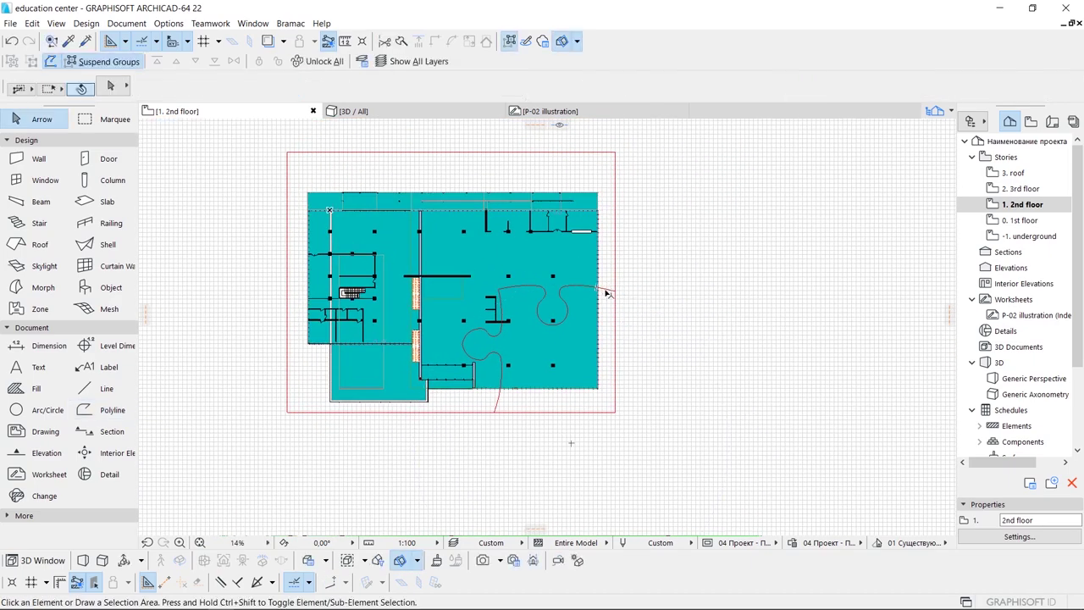
# - Select the frame and puzzle outline and move them below the plan
pyautogui.hotkey('ctrl', 'a')
pyautogui.click(608, 288)
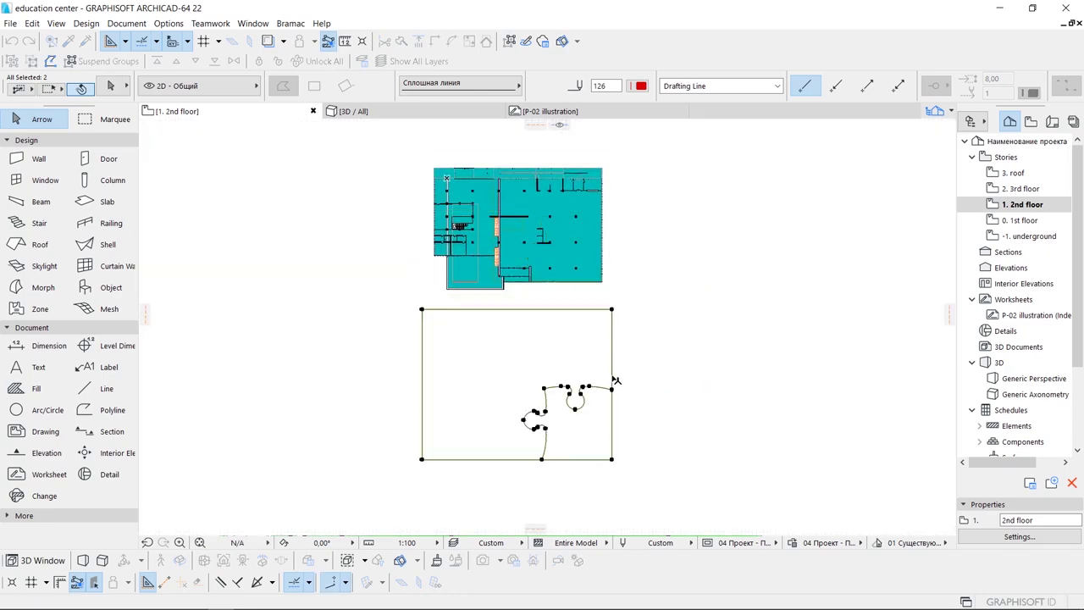
pyautogui.click(610, 385)
pyautogui.click(131, 411)
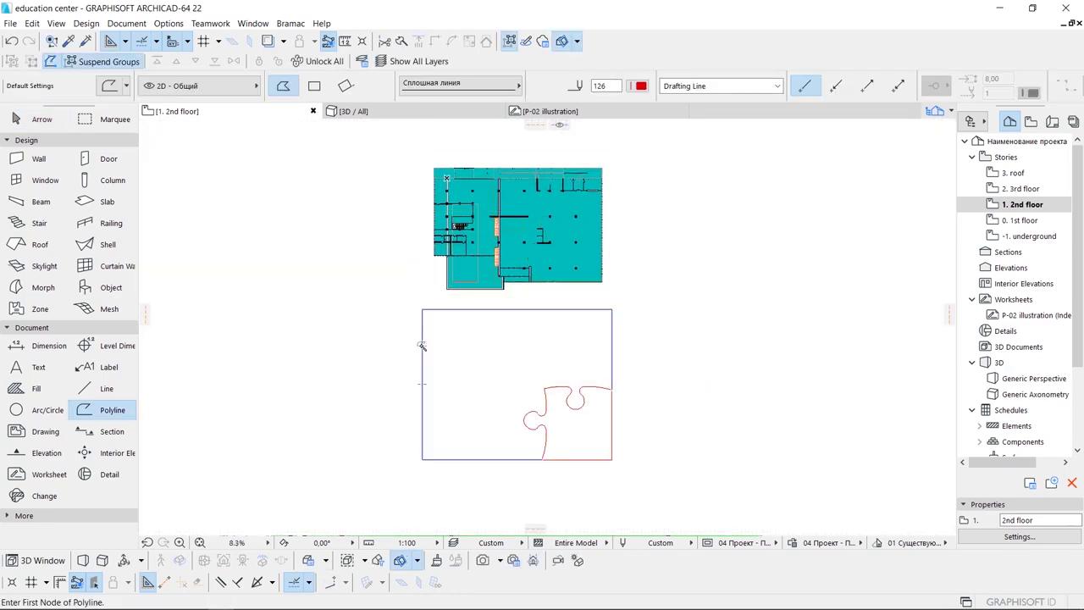
pyautogui.press('Escape')
# - Place the puzzle outline and frame over the floor plan and delete the green duplicate outline
pyautogui.click(611, 398)
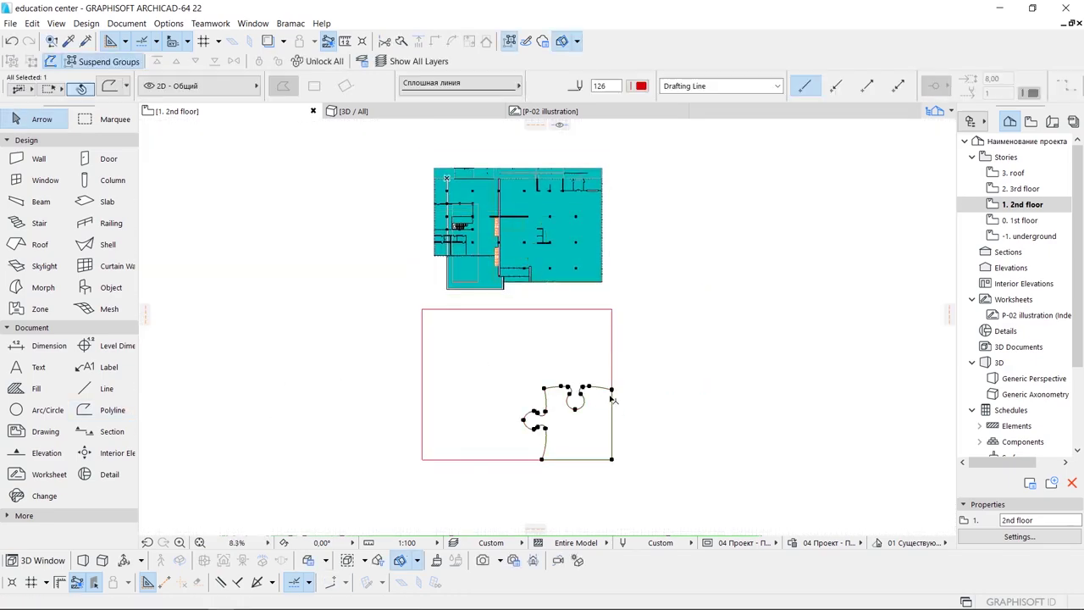
pyautogui.click(597, 336)
pyautogui.scroll(3, 599, 180)
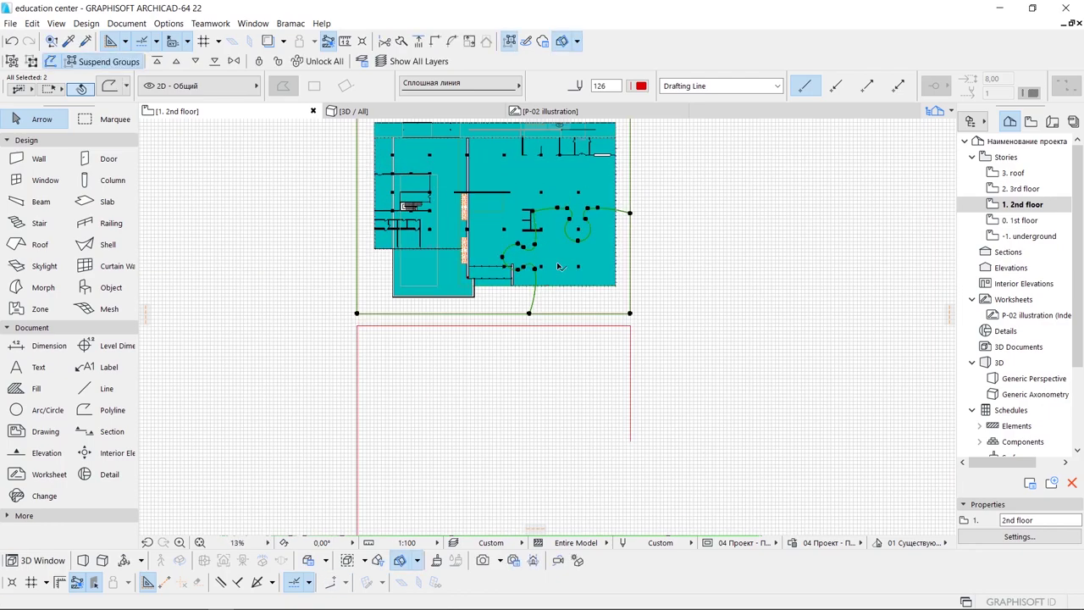
pyautogui.scroll(2, 517, 254)
pyautogui.click(511, 233)
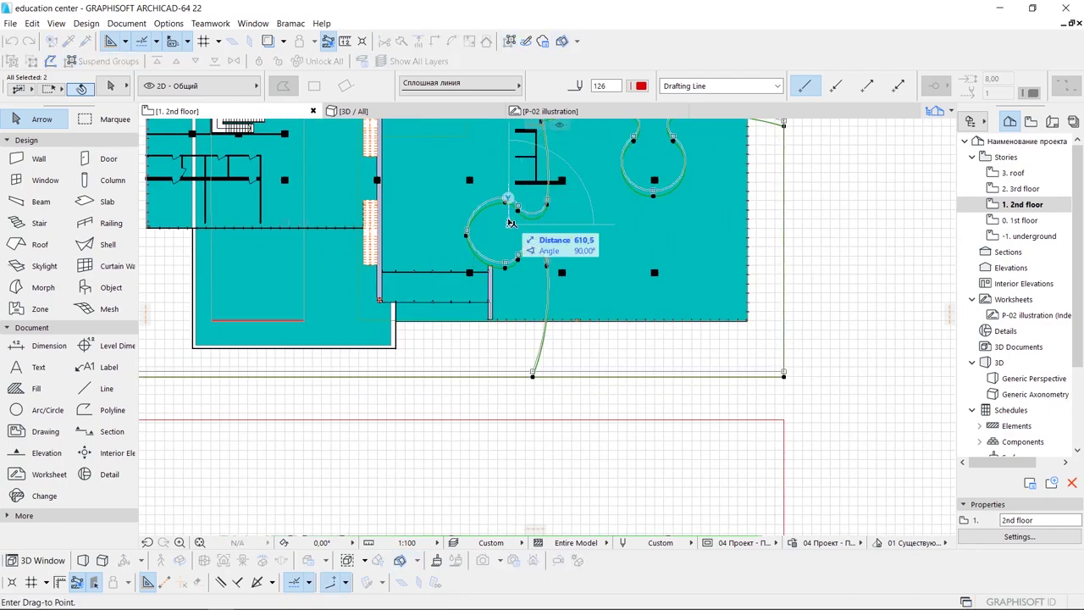
pyautogui.scroll(-3, 550, 279)
pyautogui.press('Delete')
pyautogui.scroll(2, 559, 339)
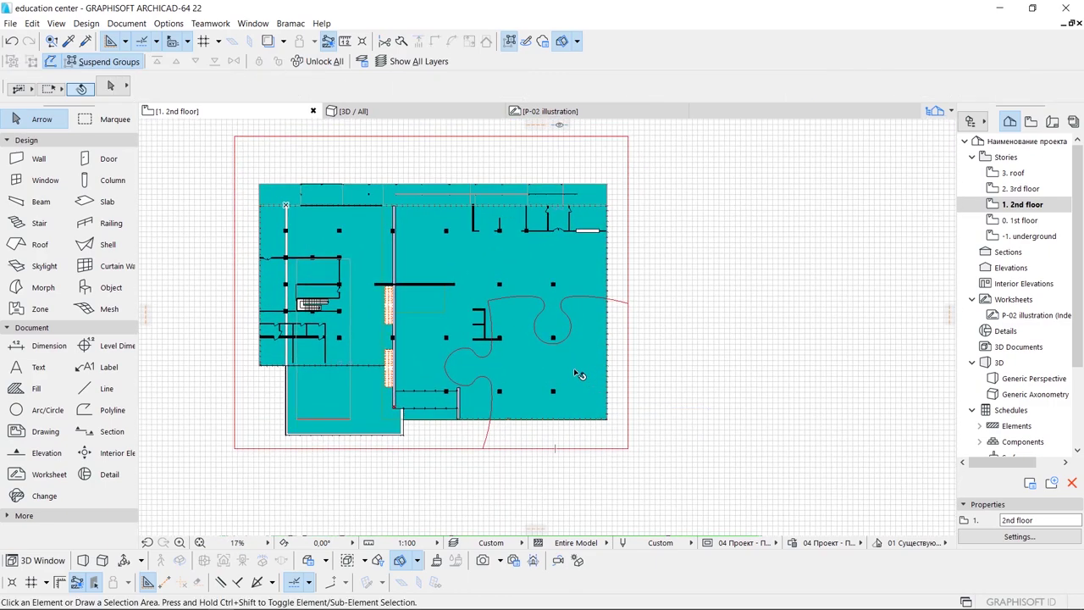
pyautogui.doubleClick(1022, 189)
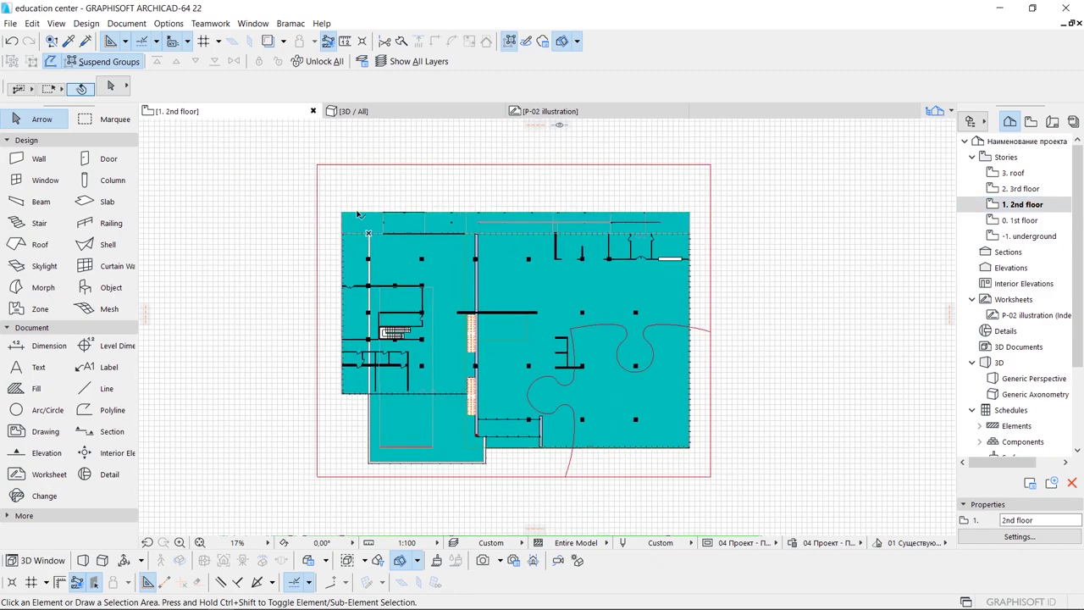
pyautogui.click(123, 124)
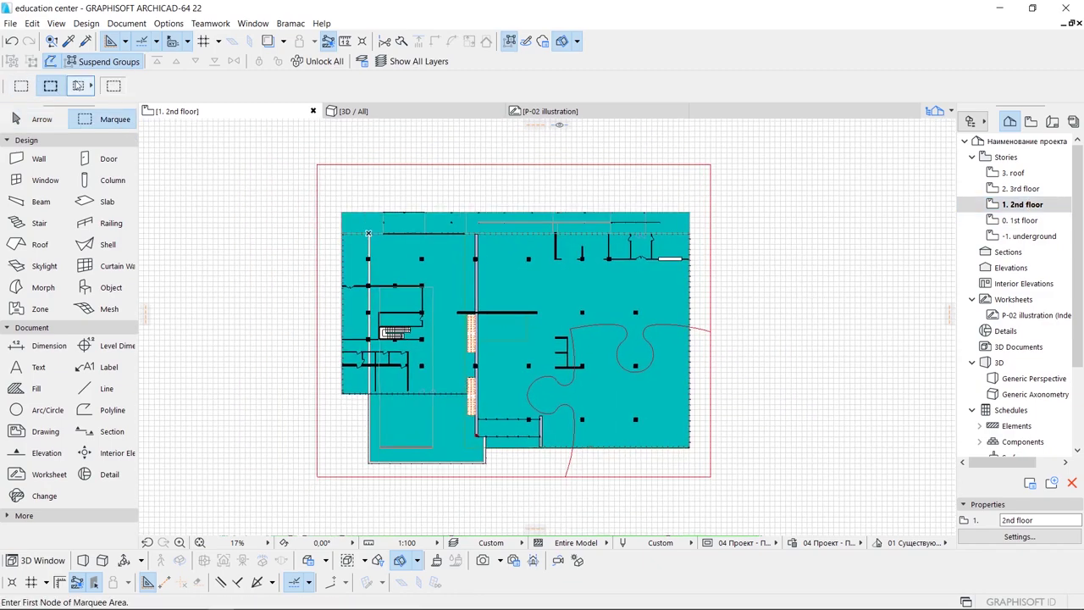
# - Marquee the puzzle outline, view it in 3D, and save it as new 3D document 3D-29
pyautogui.press('space')
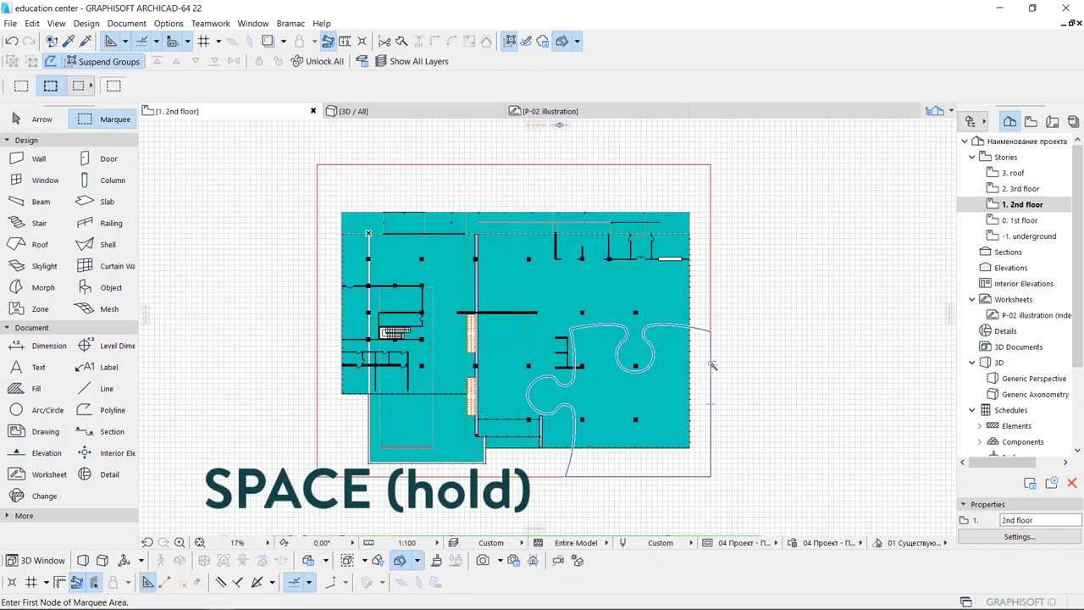
pyautogui.click(713, 364)
pyautogui.press('F5')
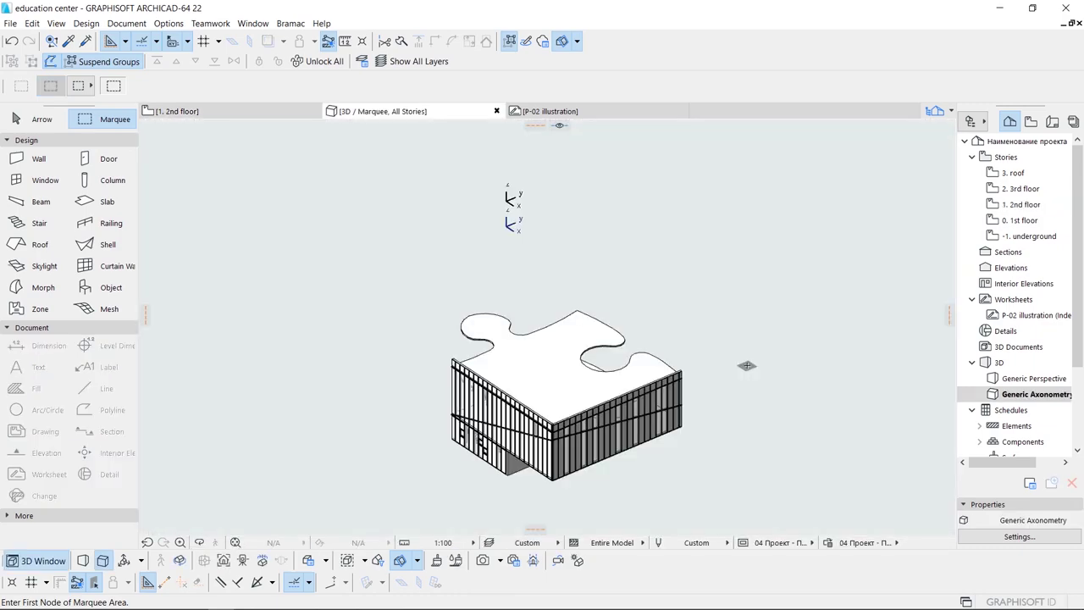
pyautogui.moveTo(746, 366); pyautogui.dragTo(732, 295)
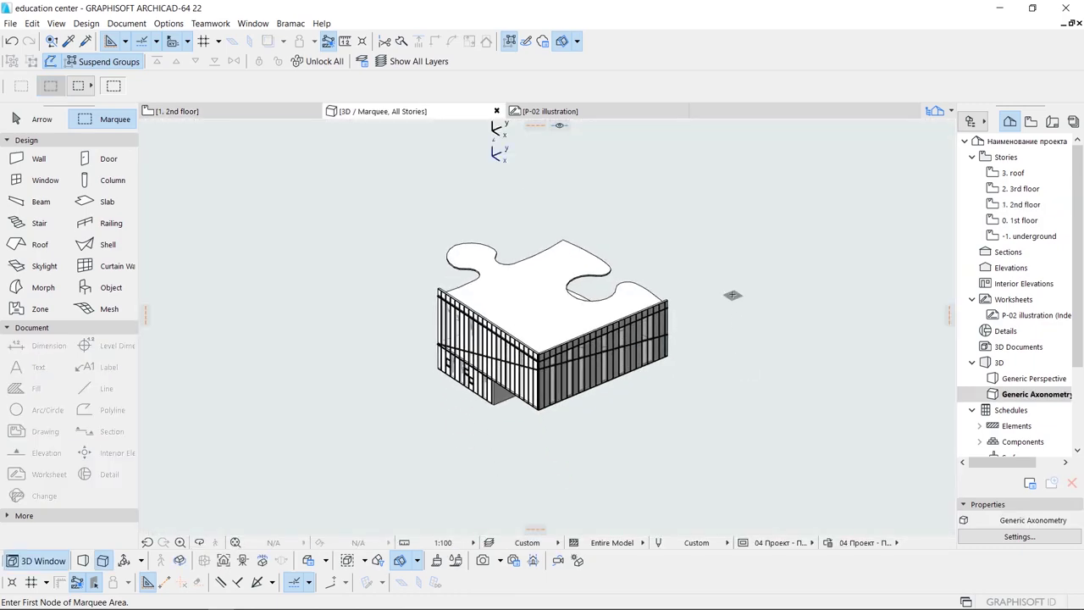
pyautogui.rightClick(1010, 352)
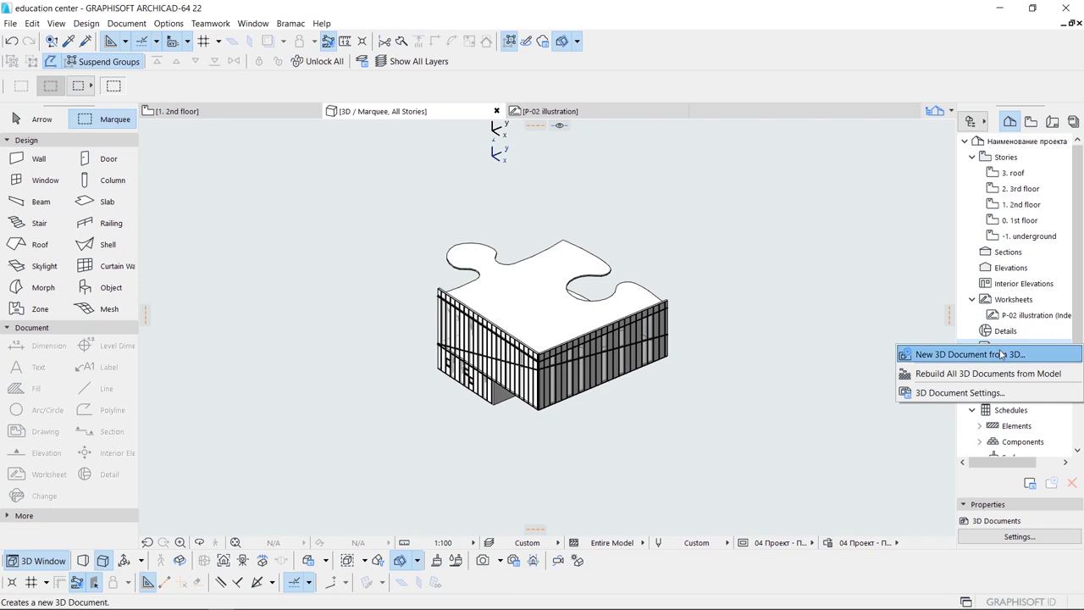
pyautogui.click(1000, 354)
pyautogui.click(622, 260)
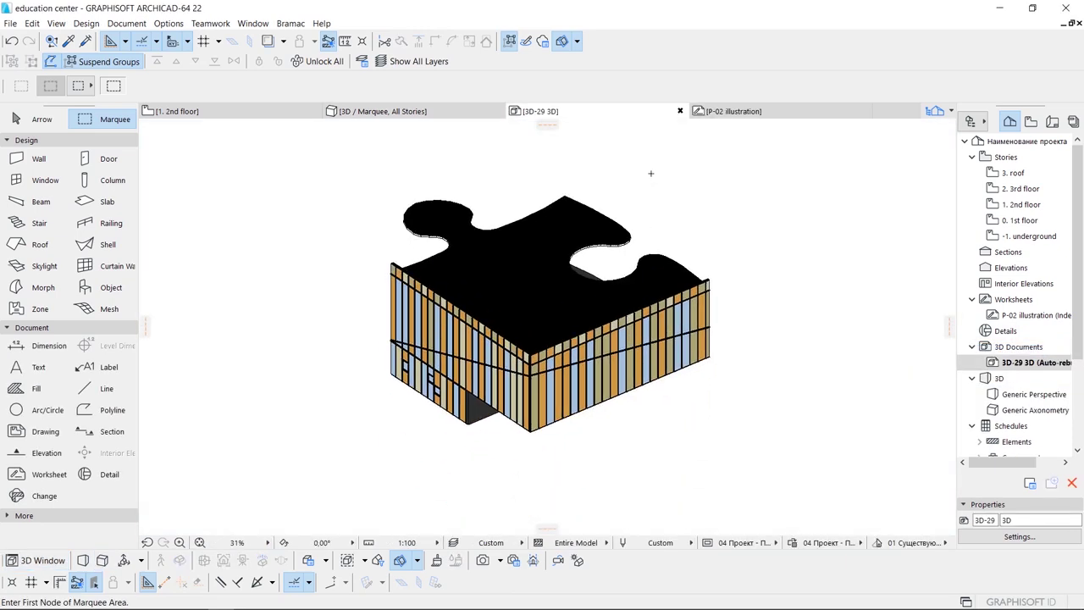
# - Show the building with the puzzle-shaped void cut out in 3D
pyautogui.doubleClick(1005, 409)
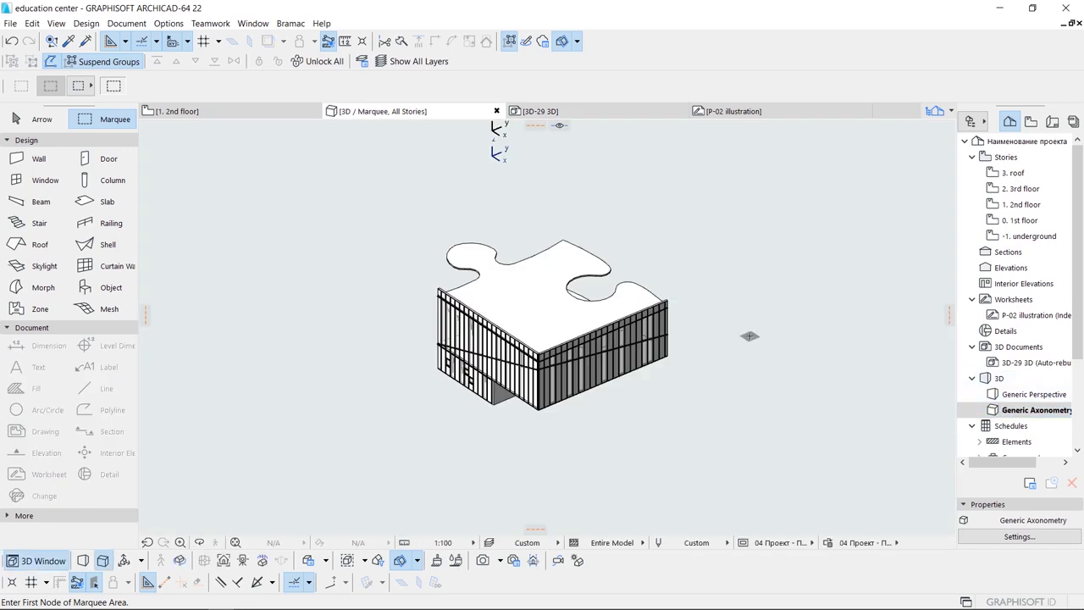
pyautogui.doubleClick(1024, 209)
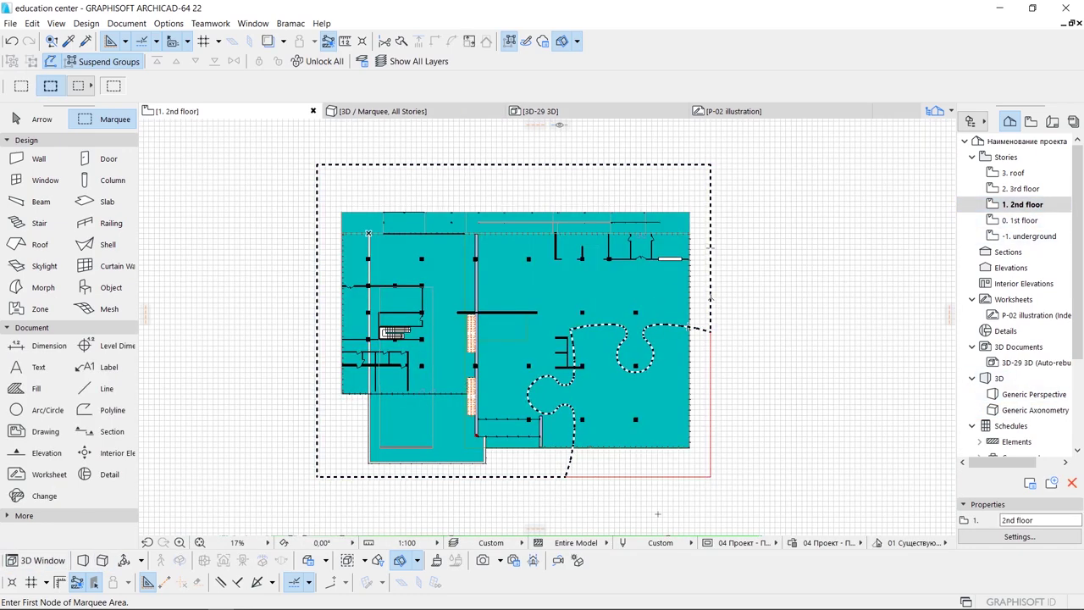
pyautogui.press('F3')
pyautogui.moveTo(717, 300); pyautogui.dragTo(761, 393)
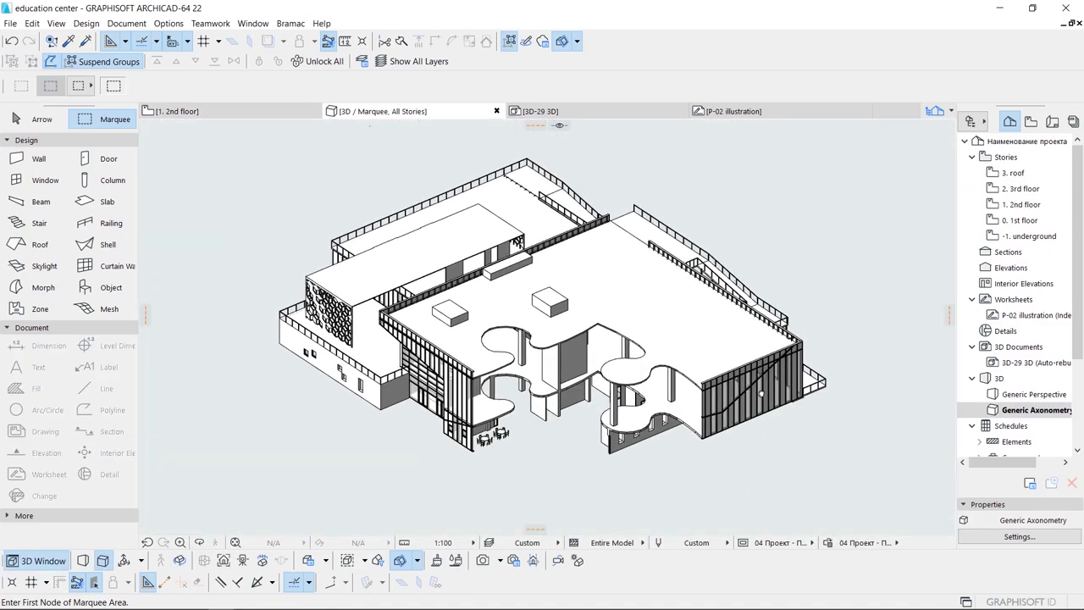
# - Save the view as new 3D document 3D-30 and select the whole cut-out building
pyautogui.rightClick(997, 347)
pyautogui.click(991, 352)
pyautogui.click(625, 259)
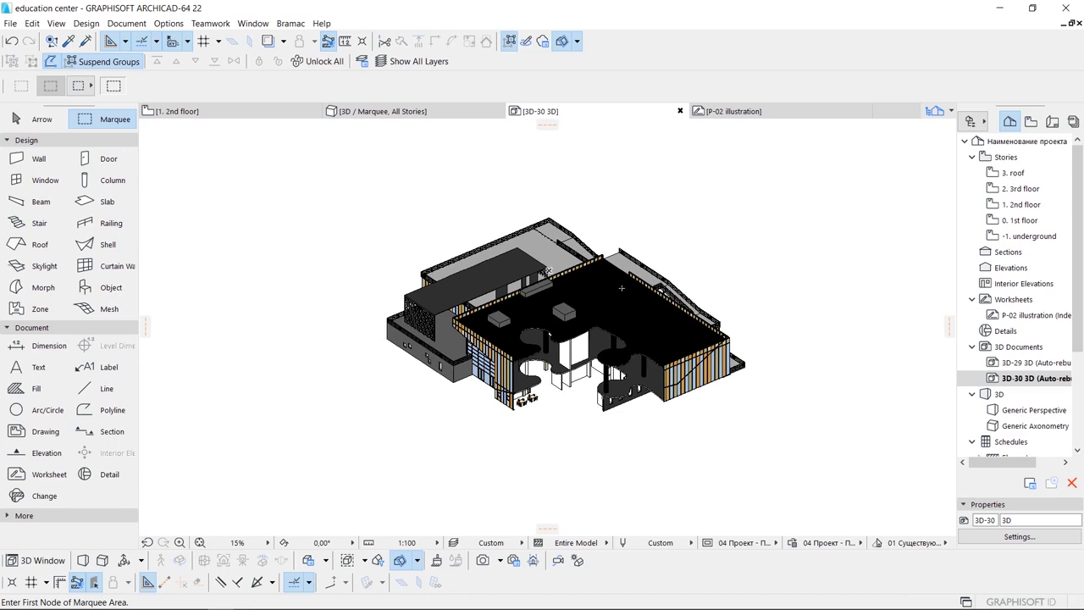
pyautogui.hotkey('shift', 'F1')
pyautogui.moveTo(350, 202); pyautogui.dragTo(783, 442)
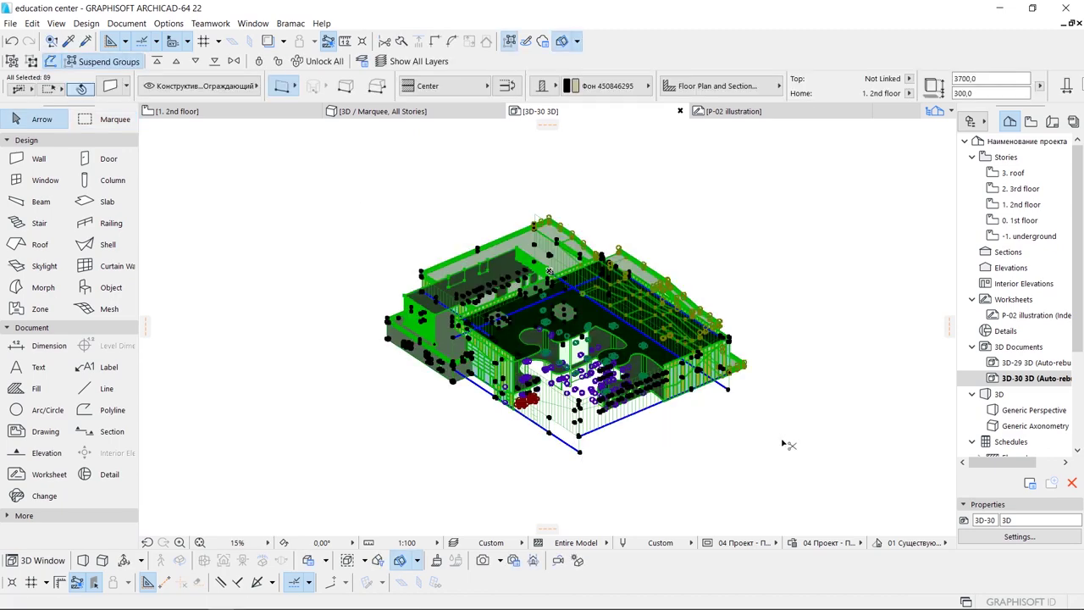
# - Paste the cut-out building at the centre of worksheet P-02 illustration, then select all of 3D-29
pyautogui.doubleClick(1029, 315)
pyautogui.hotkey('ctrl', 'v')
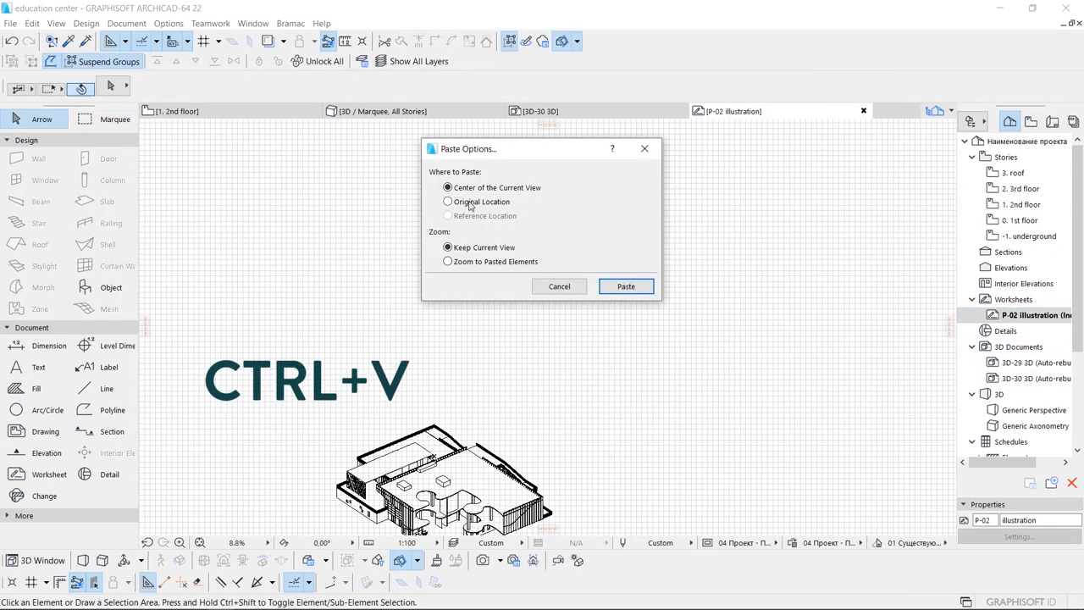
pyautogui.click(627, 286)
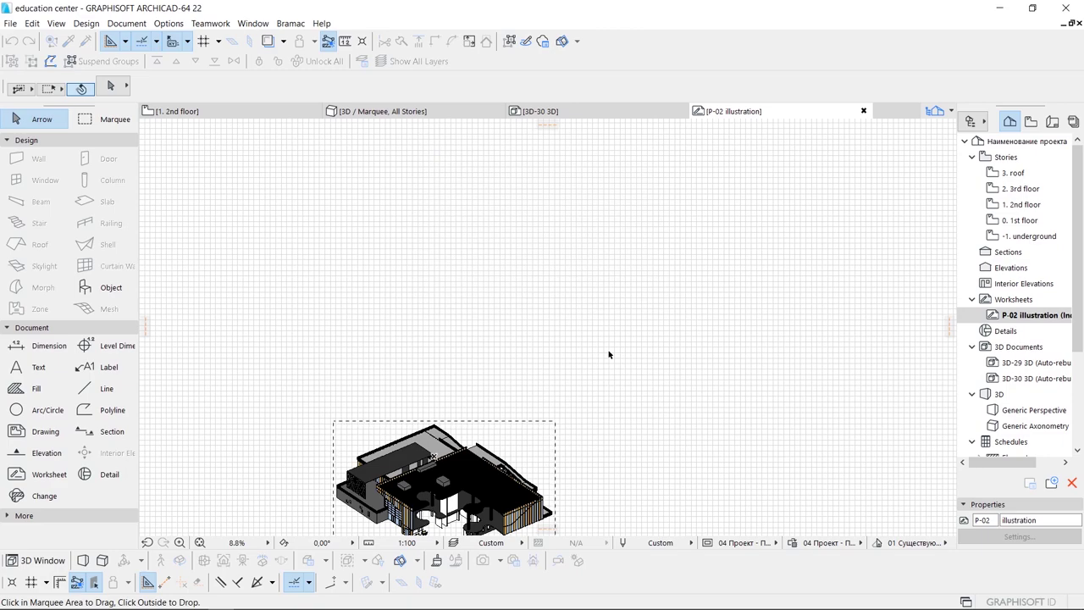
pyautogui.click(597, 398)
pyautogui.moveTo(597, 398); pyautogui.dragTo(679, 245)
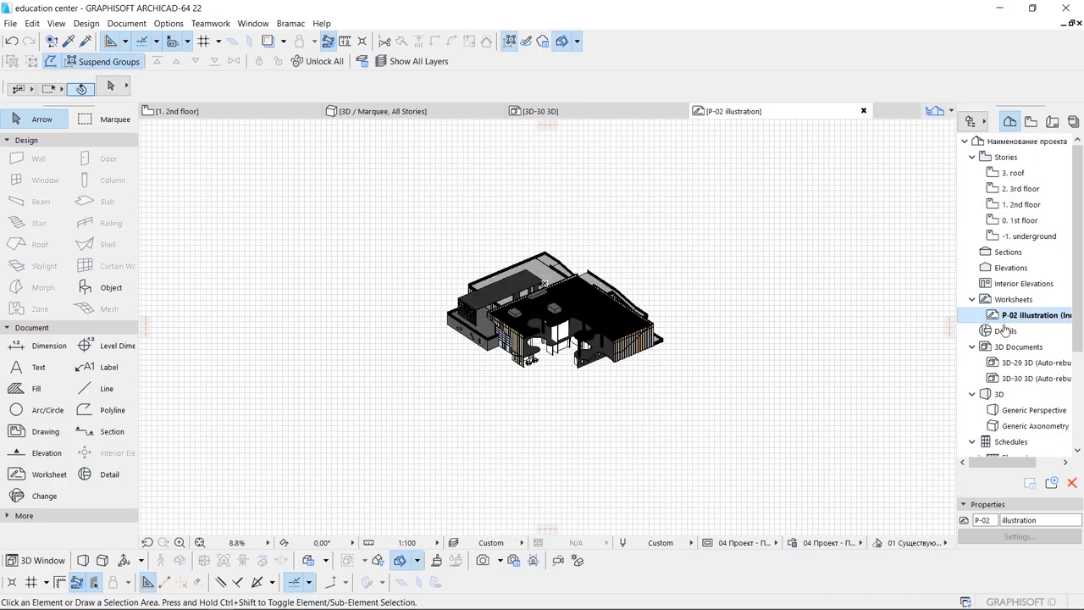
pyautogui.doubleClick(1029, 362)
pyautogui.moveTo(283, 164); pyautogui.dragTo(813, 480)
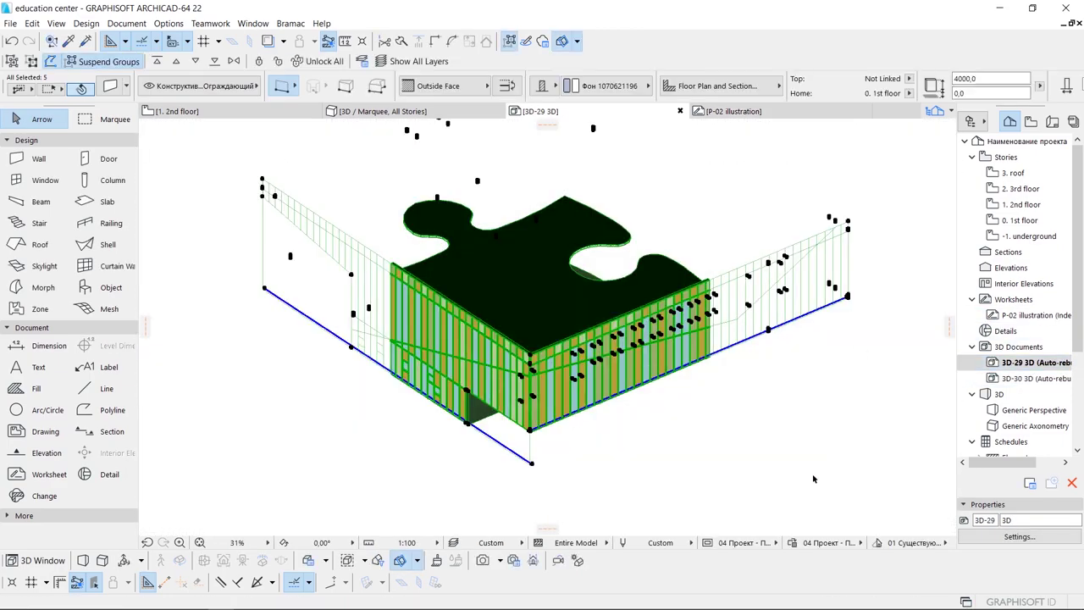
# - Paste the 3D-29 puzzle block onto P-02 illustration and group its pieces
pyautogui.doubleClick(1016, 315)
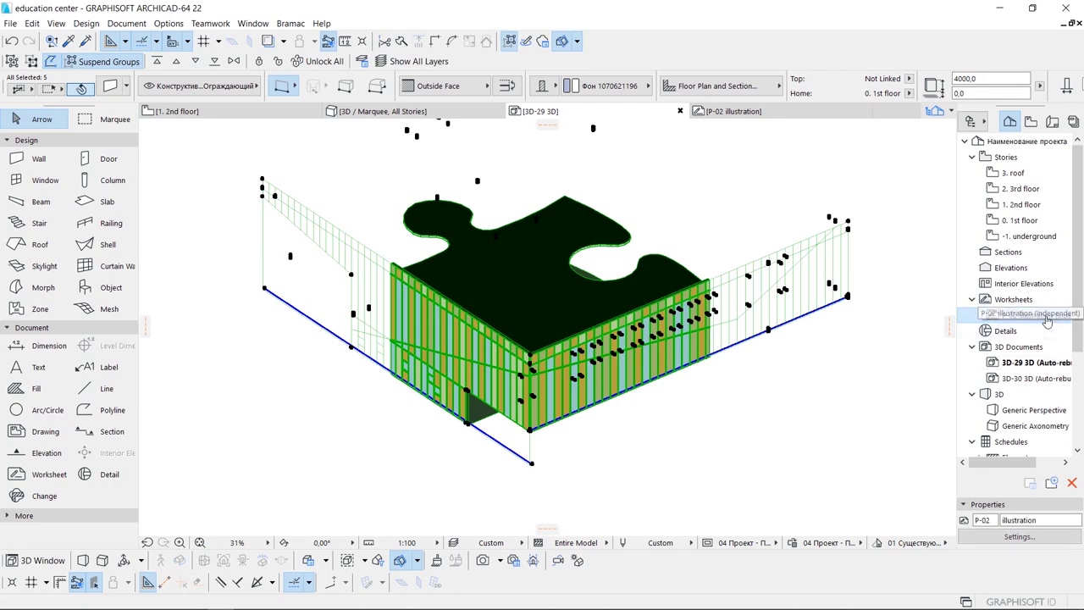
pyautogui.hotkey('ctrl', 'v')
pyautogui.click(749, 333)
pyautogui.scroll(5, 554, 364)
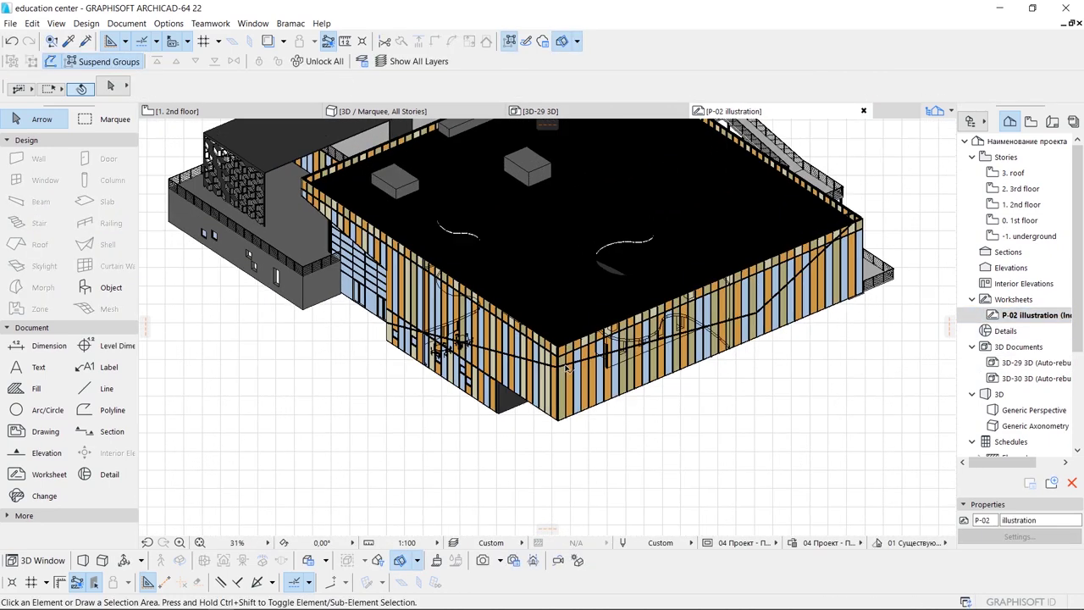
pyautogui.hotkey('ctrl', 'z')
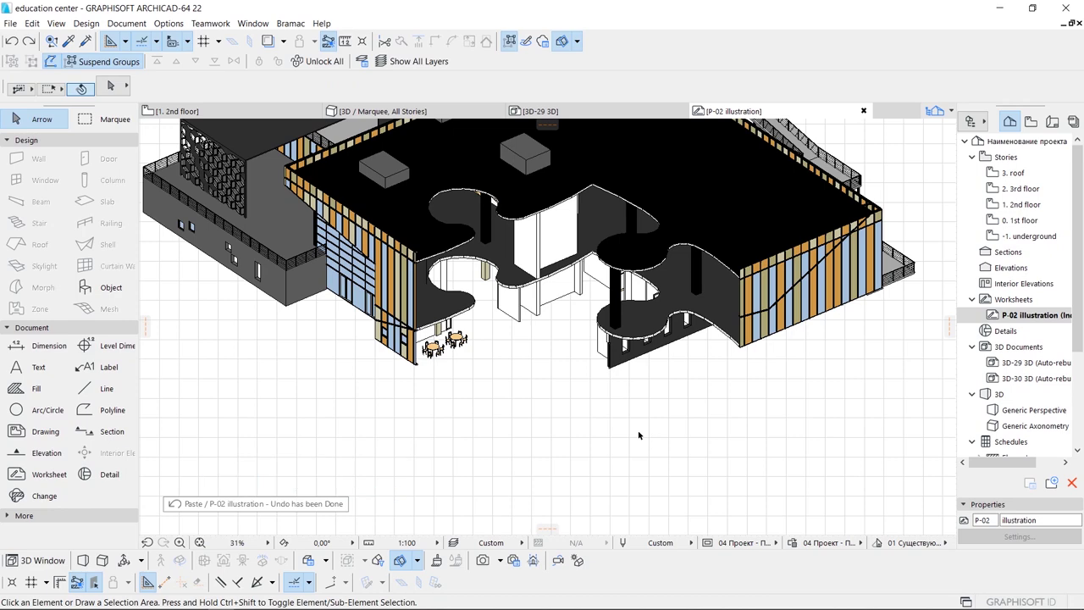
pyautogui.hotkey('ctrl', 'shift', 'z')
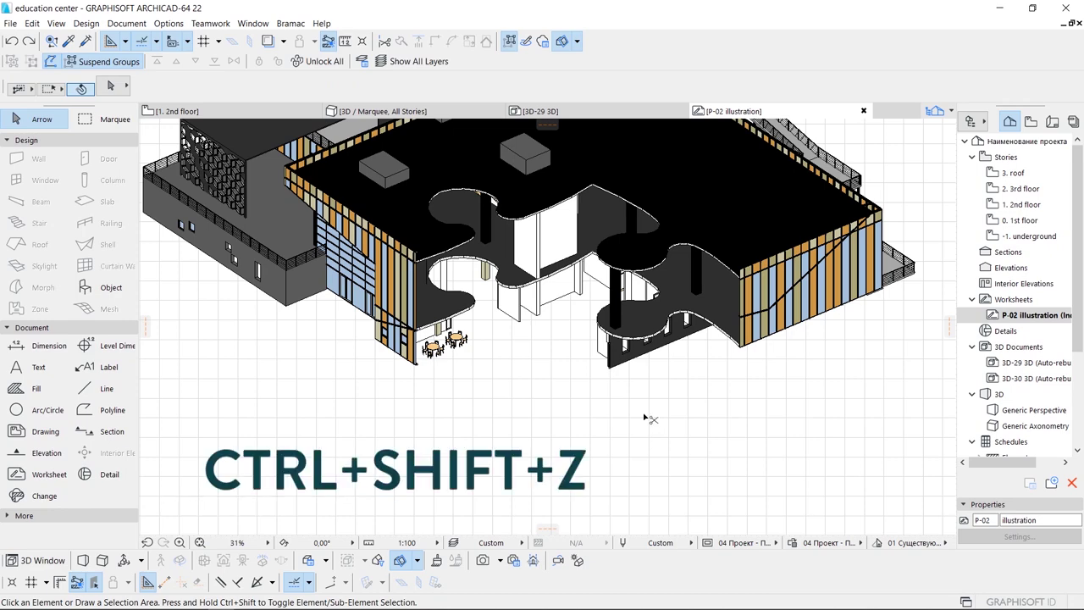
pyautogui.hotkey('ctrl', 'g')
pyautogui.scroll(-3, 609, 381)
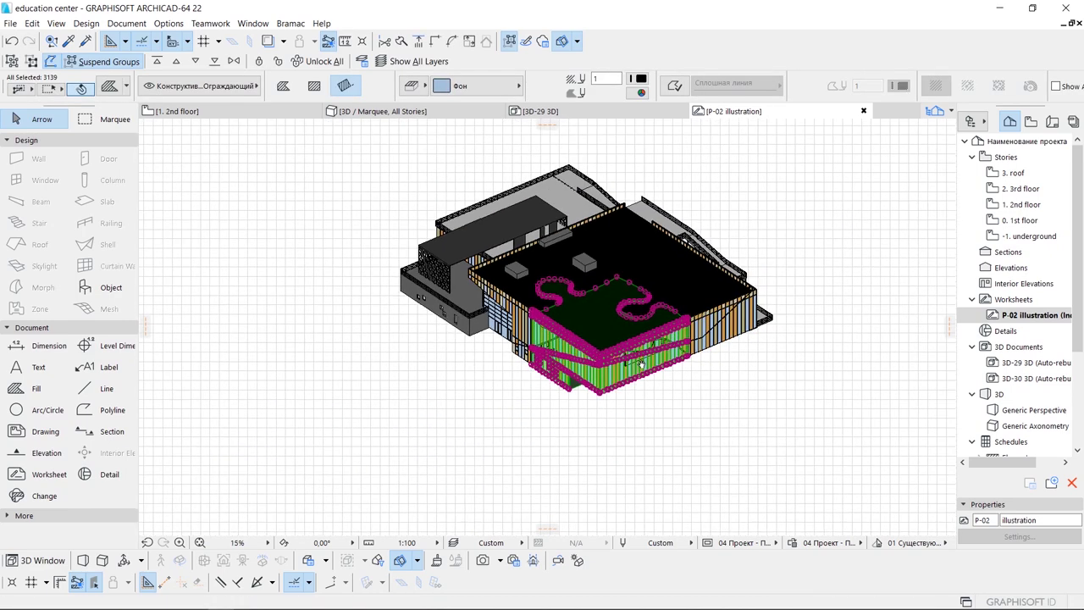
# - Lift the grouped puzzle block to float above the cut-out building
pyautogui.moveTo(636, 293); pyautogui.dragTo(649, 343)
pyautogui.scroll(2, 648, 343)
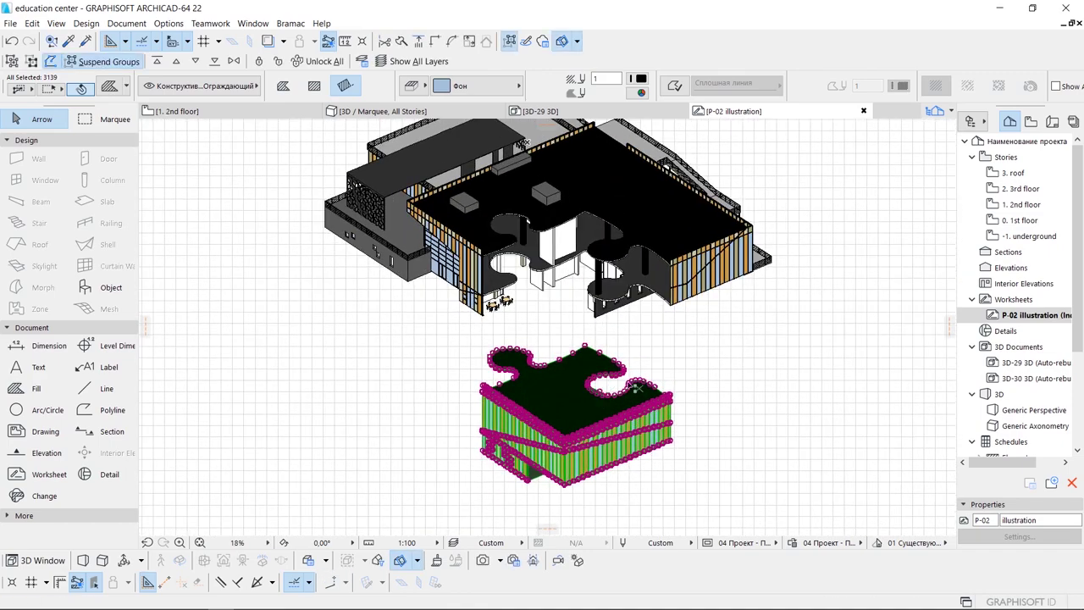
pyautogui.click(649, 343)
pyautogui.scroll(-2, 597, 350)
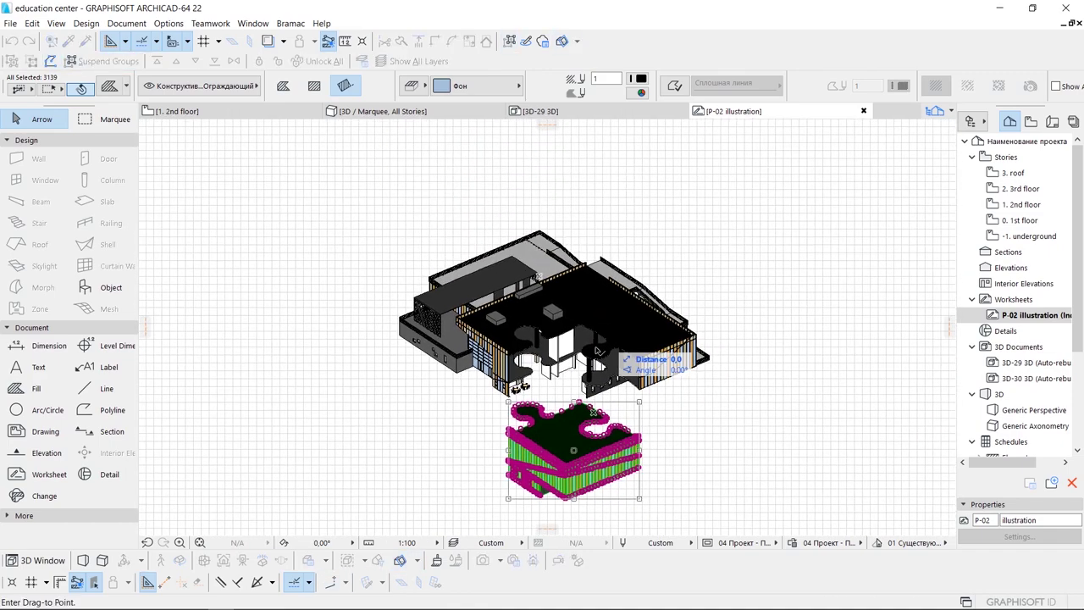
pyautogui.moveTo(597, 350); pyautogui.dragTo(624, 197)
pyautogui.click(621, 171)
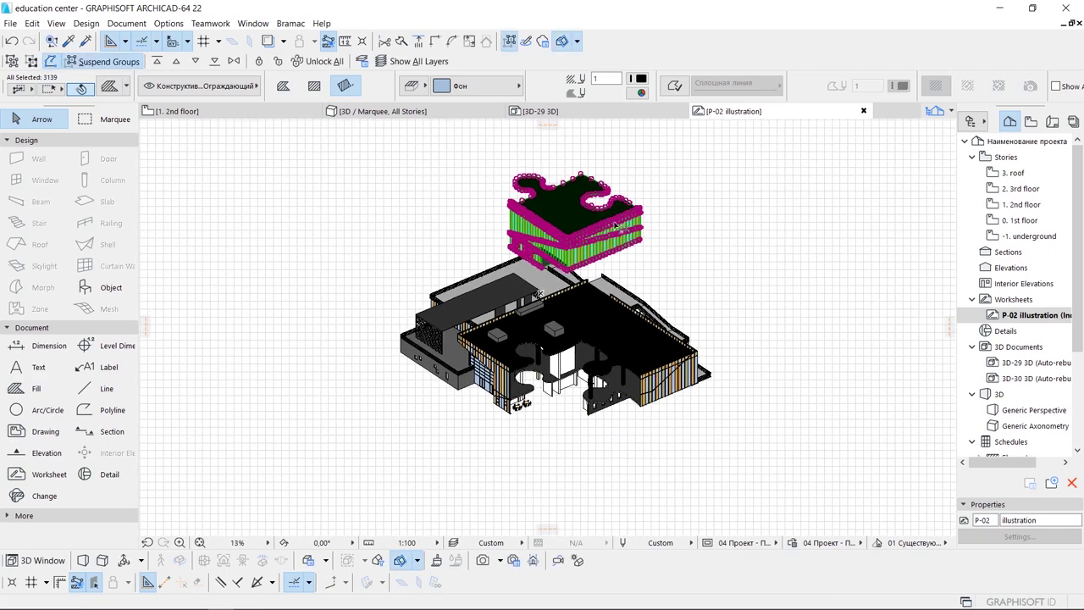
pyautogui.moveTo(612, 200); pyautogui.dragTo(653, 186)
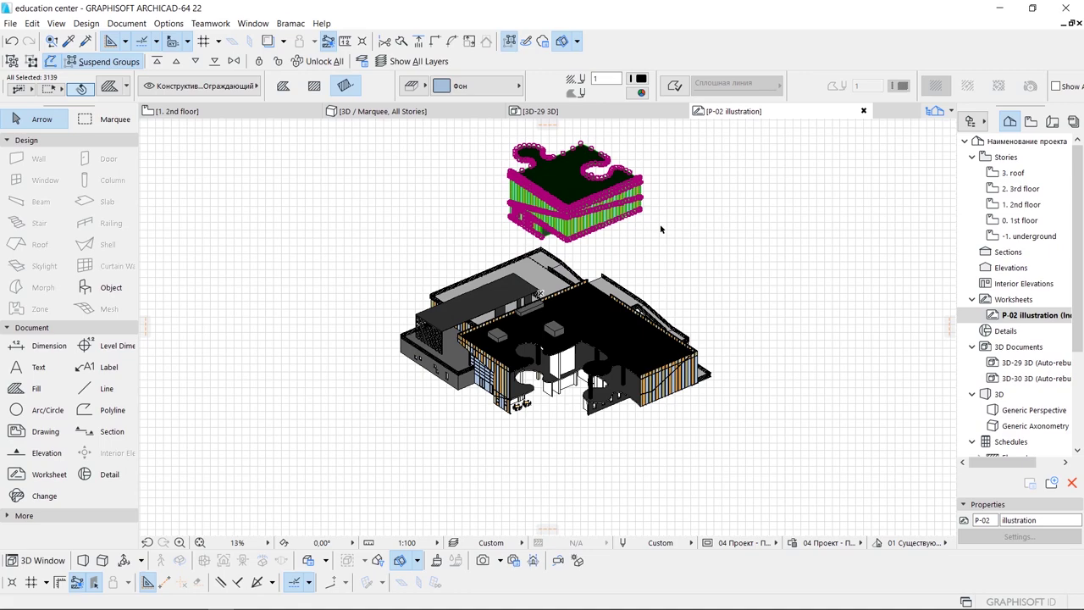
# - Deselect, then pan and zoom in on the floating puzzle block
pyautogui.click(662, 227)
pyautogui.moveTo(649, 242); pyautogui.dragTo(618, 296)
pyautogui.scroll(1, 566, 208)
pyautogui.scroll(1, 565, 207)
pyautogui.scroll(1, 566, 207)
pyautogui.scroll(2, 566, 195)
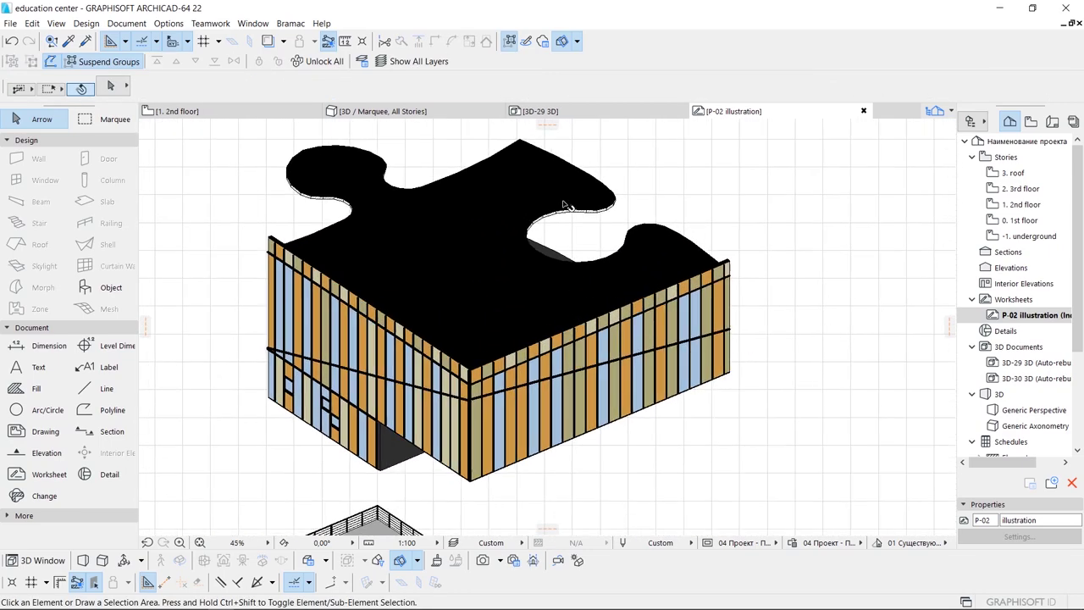
# - Select the puzzle-shaped roof surface, try selecting every worksheet element, then clear the selection
pyautogui.click(562, 242)
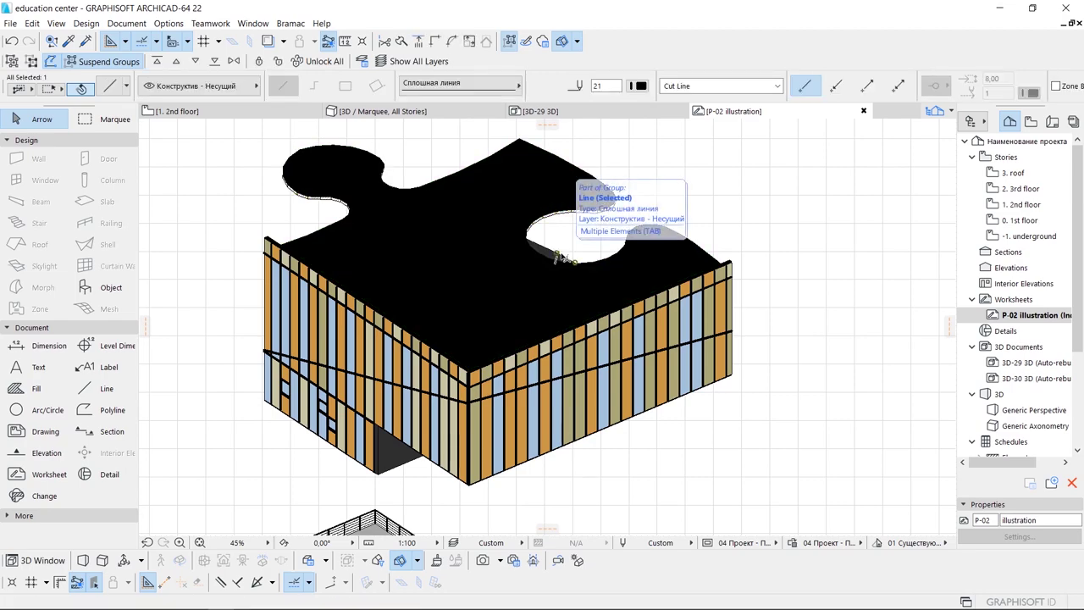
pyautogui.scroll(-3, 561, 246)
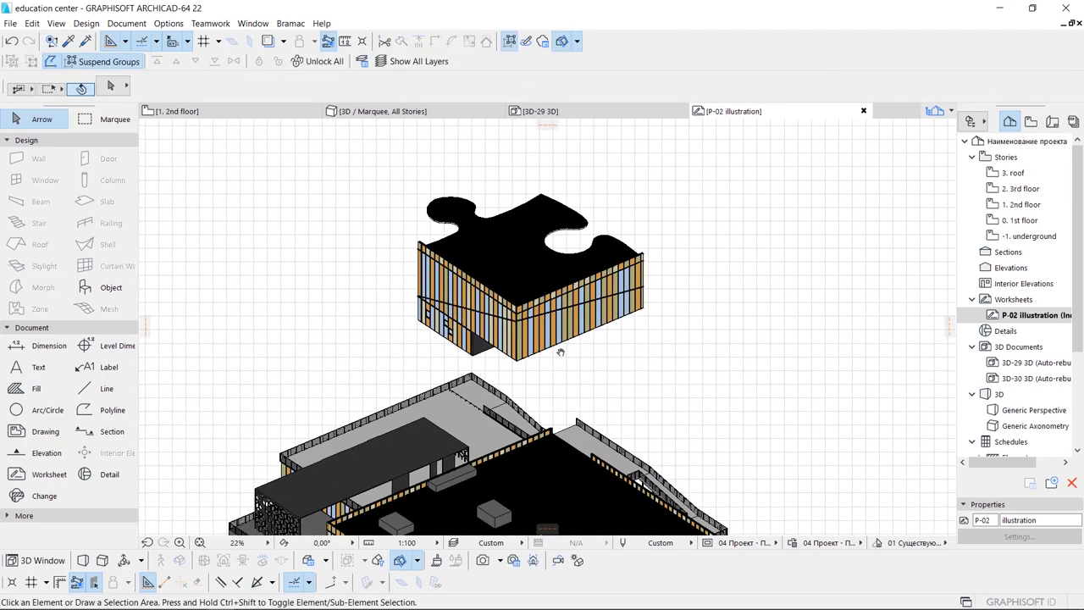
pyautogui.scroll(4, 560, 351)
pyautogui.scroll(5, 517, 262)
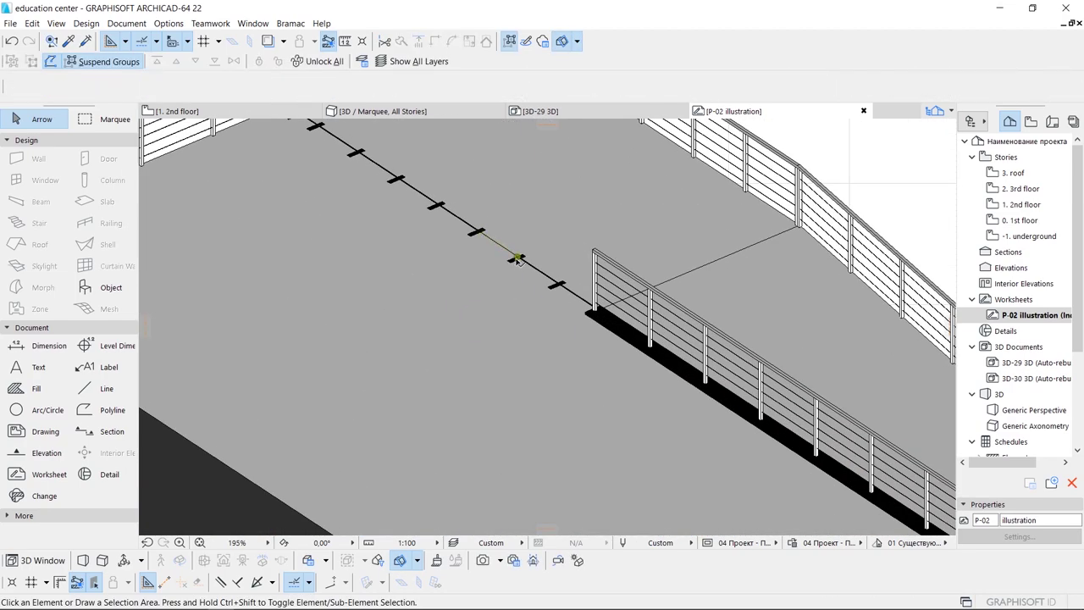
pyautogui.hotkey('ctrl', 'a')
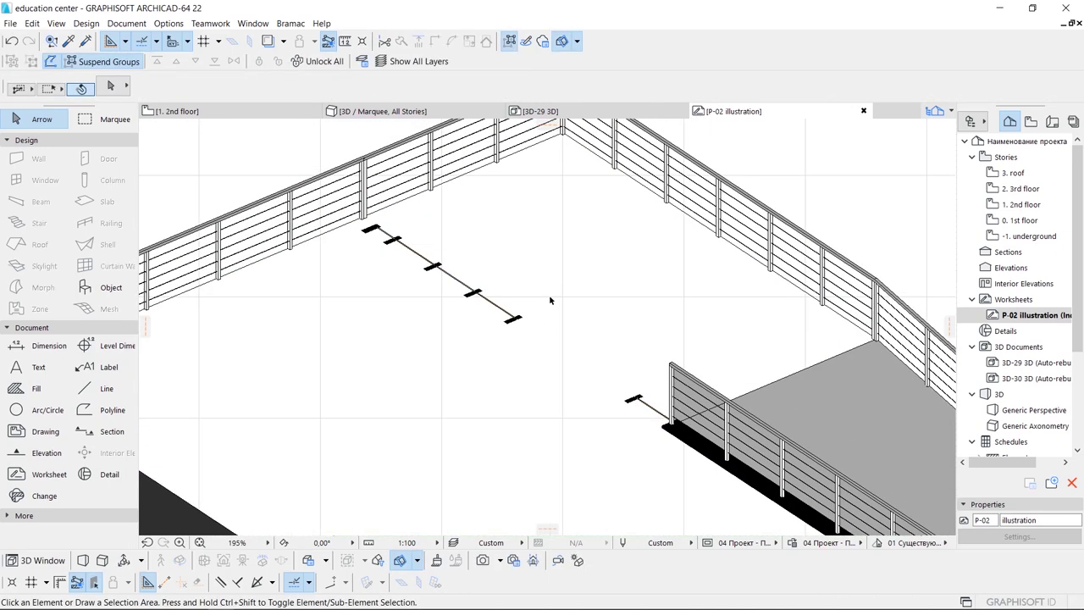
pyautogui.scroll(5, 385, 246)
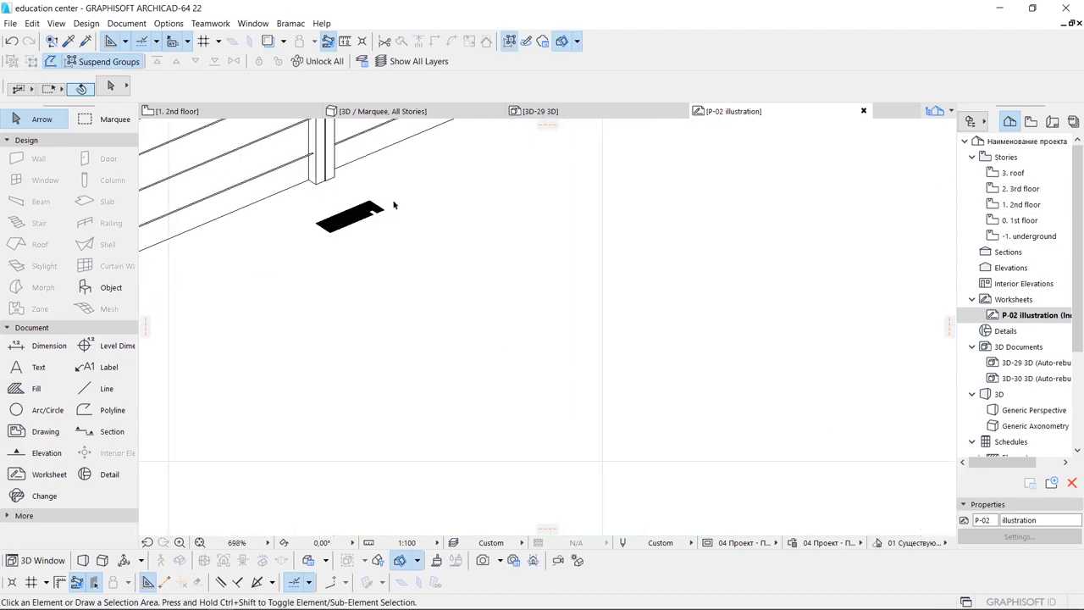
pyautogui.press('Escape')
pyautogui.scroll(-5, 532, 367)
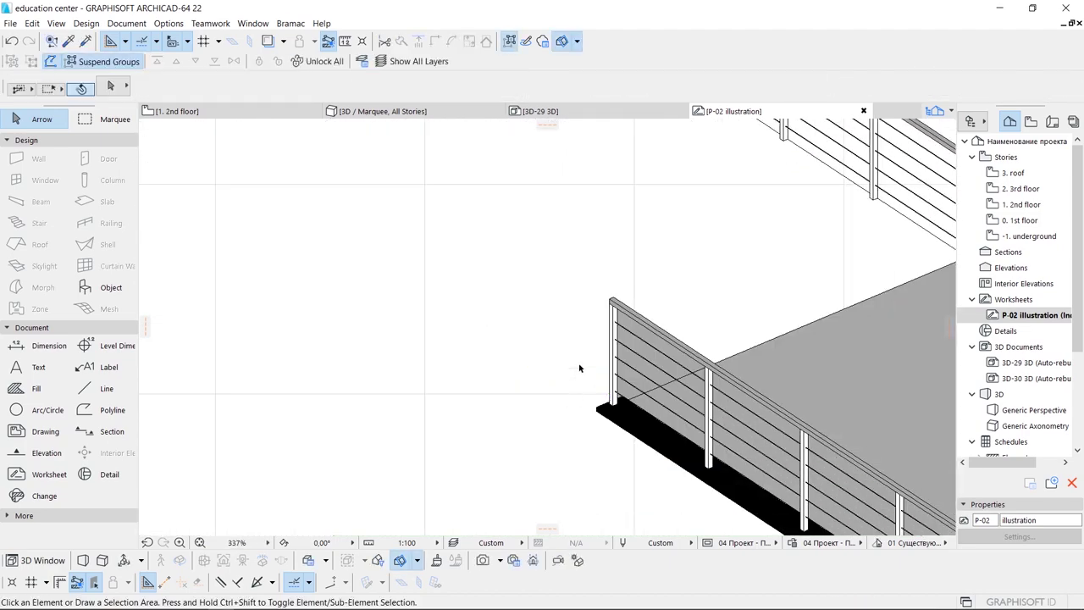
pyautogui.scroll(-3, 679, 379)
pyautogui.scroll(-3, 677, 378)
pyautogui.scroll(-5, 678, 379)
pyautogui.scroll(-2, 593, 381)
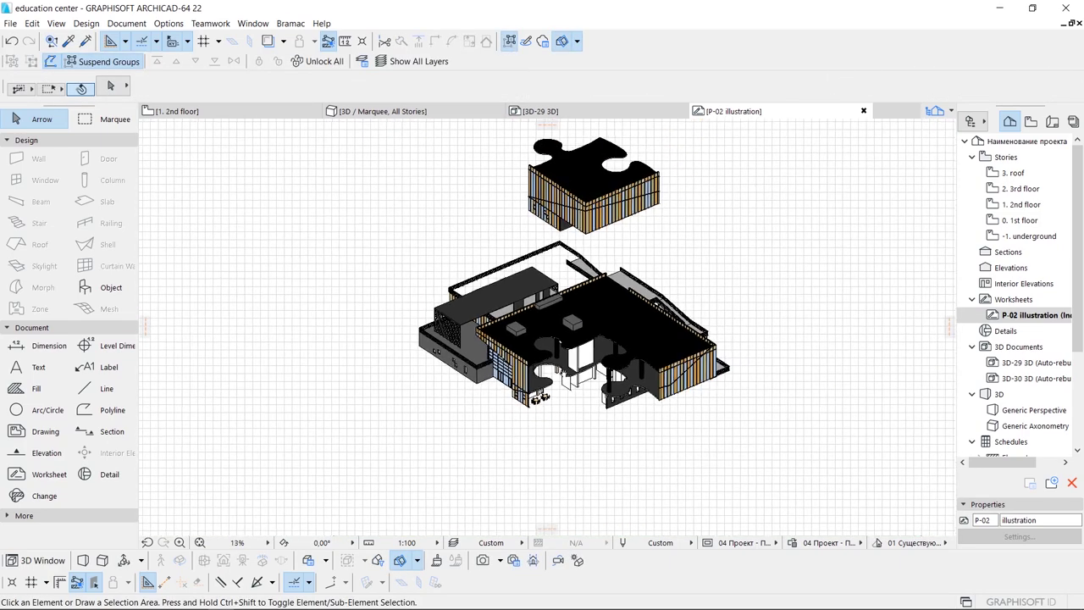
# - Activate the Fill tool and select every fill in the worksheet
pyautogui.click(56, 394)
pyautogui.hotkey('ctrl', 'a')
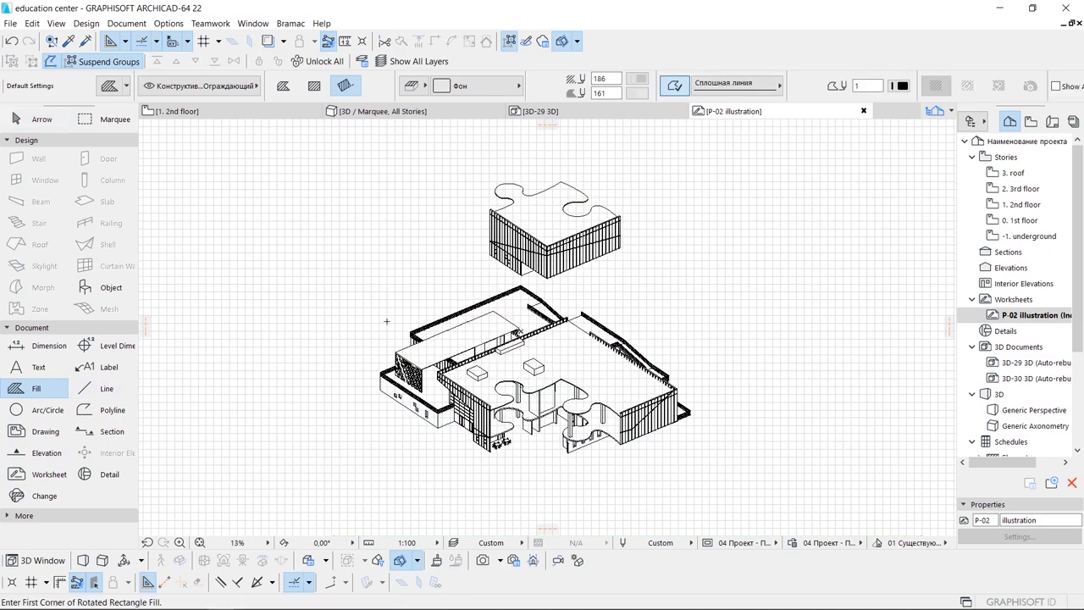
pyautogui.scroll(5, 541, 345)
pyautogui.scroll(4, 541, 344)
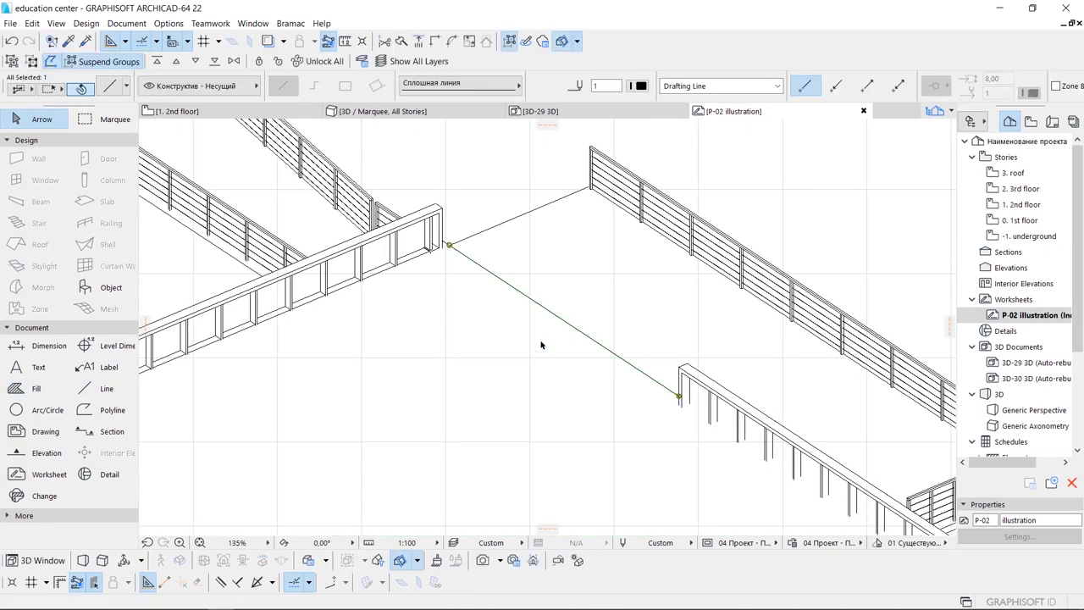
# - Draw a new line from the railing end to close a gap
pyautogui.press('Escape')
pyautogui.scroll(3, 508, 300)
pyautogui.scroll(2, 424, 229)
pyautogui.press('l')
pyautogui.click(415, 231)
pyautogui.scroll(-3, 261, 346)
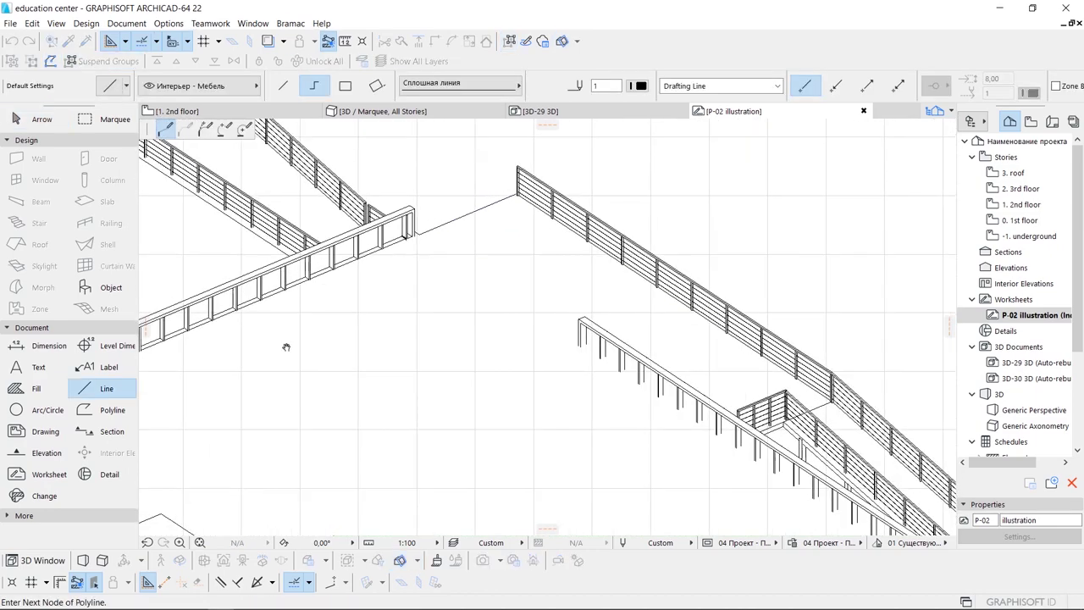
pyautogui.scroll(4, 669, 289)
pyautogui.scroll(-2, 669, 289)
pyautogui.scroll(2, 661, 280)
pyautogui.scroll(2, 653, 269)
pyautogui.scroll(-3, 652, 269)
pyautogui.scroll(2, 592, 407)
pyautogui.scroll(2, 643, 415)
pyautogui.scroll(-3, 567, 419)
pyautogui.scroll(2, 508, 355)
pyautogui.scroll(2, 471, 313)
pyautogui.press('Escape')
# - Copy the three railing lines onto the post corner with Ctrl+D
pyautogui.scroll(-3, 471, 313)
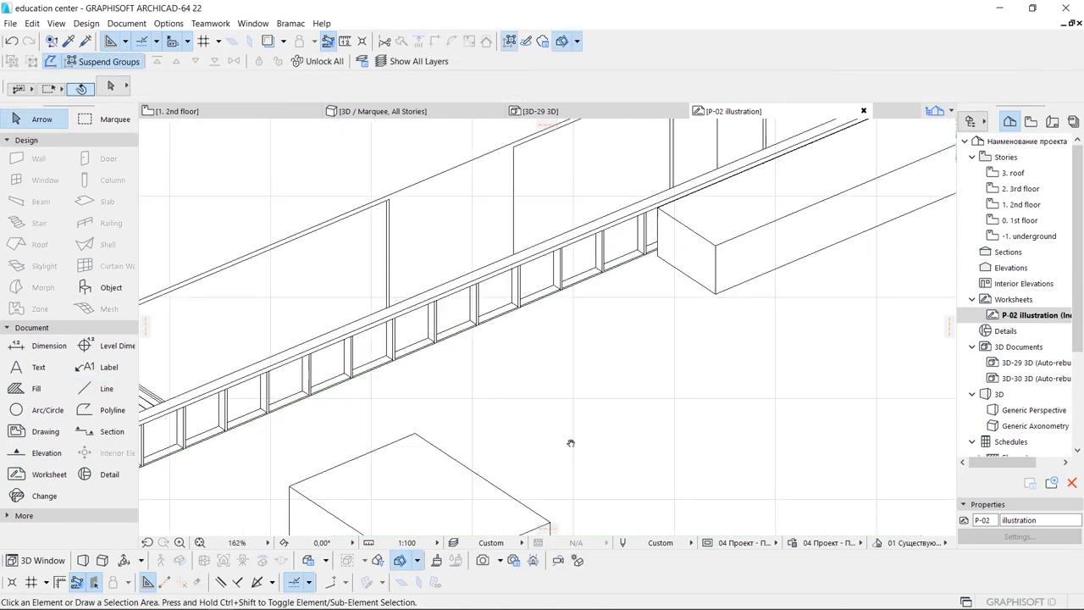
pyautogui.scroll(2, 534, 269)
pyautogui.scroll(3, 535, 269)
pyautogui.scroll(-2, 669, 355)
pyautogui.scroll(-2, 677, 254)
pyautogui.scroll(3, 508, 342)
pyautogui.scroll(-3, 508, 342)
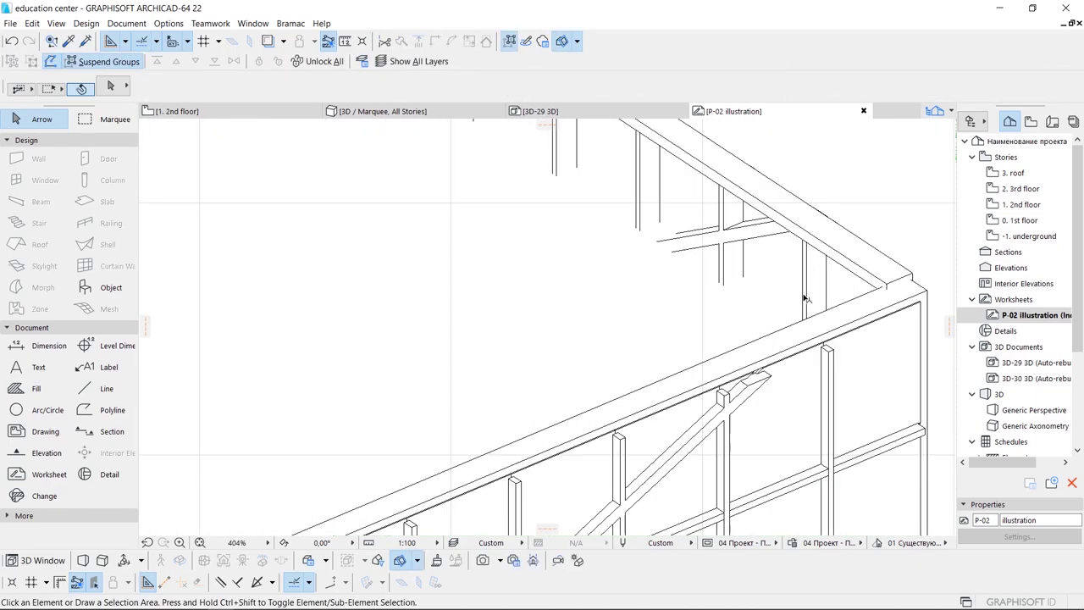
pyautogui.hotkey('ctrl', 'a')
pyautogui.hotkey('ctrl', 'd')
pyautogui.hscroll(5, 543, 297)
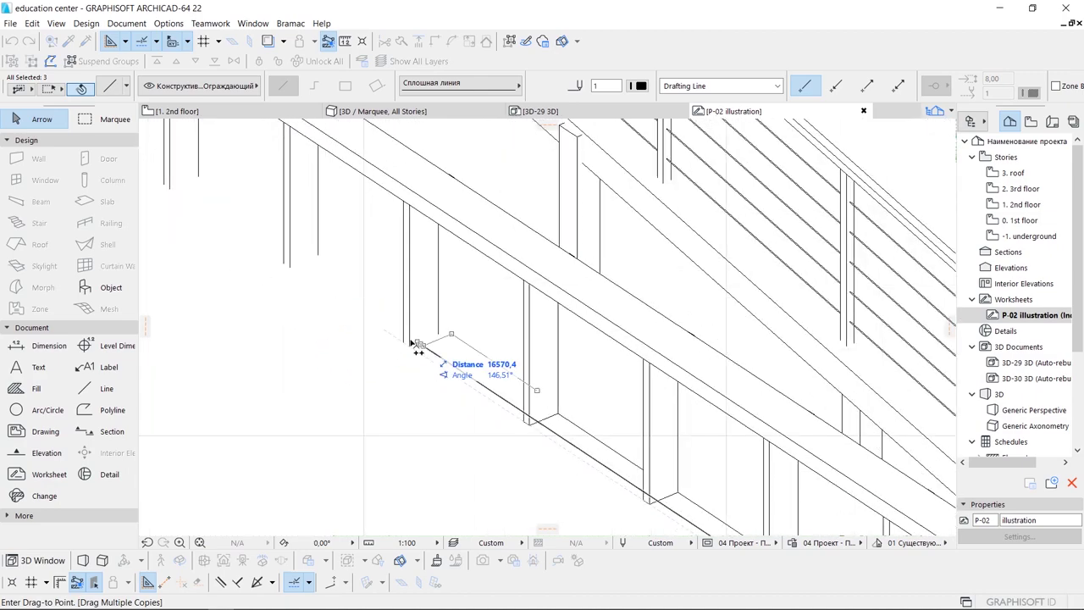
pyautogui.hscroll(-5, 619, 347)
pyautogui.click(560, 343)
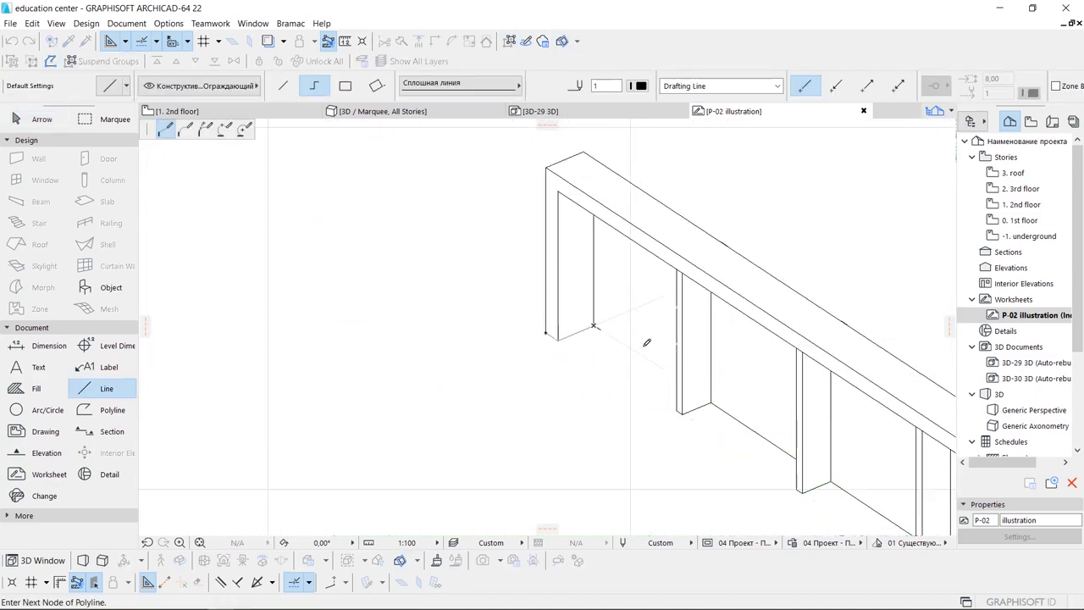
pyautogui.scroll(3, 576, 330)
pyautogui.scroll(3, 584, 322)
pyautogui.scroll(-10, 589, 317)
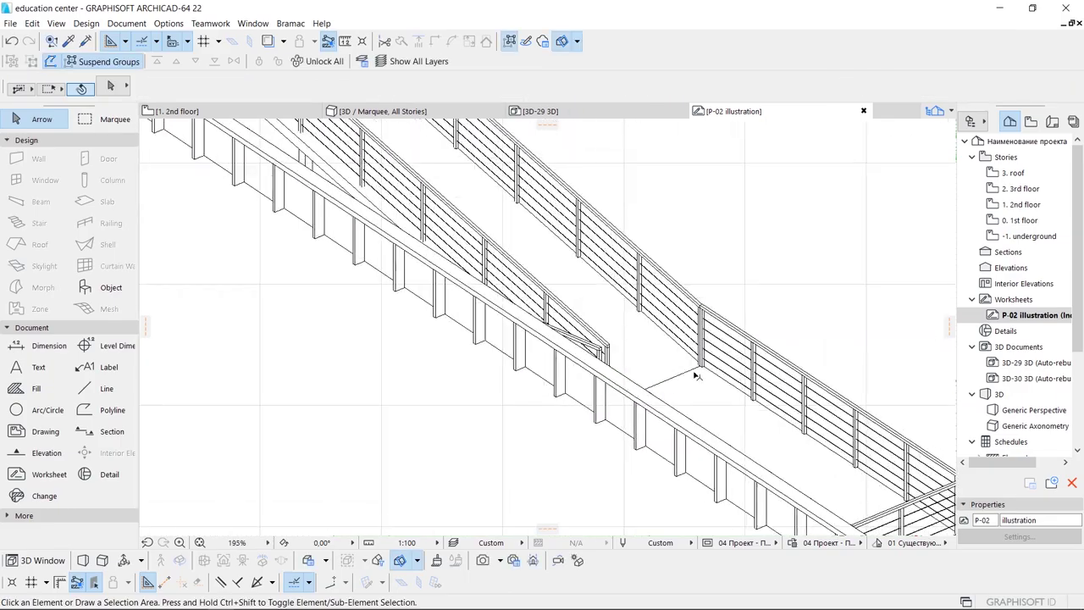
# - Narrow the selection to the railing lines and start a copy, then cancel it
pyautogui.press('l')
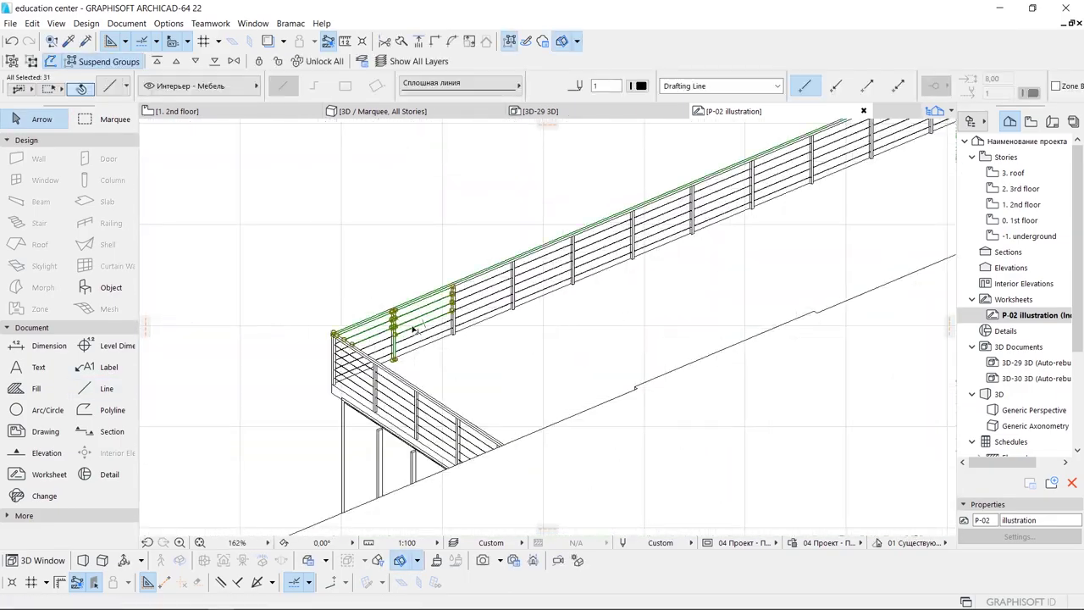
pyautogui.press('Escape')
pyautogui.scroll(5, 677, 269)
pyautogui.hotkey('ctrl', 'a')
pyautogui.scroll(3, 673, 246)
pyautogui.scroll(-3, 818, 201)
pyautogui.scroll(4, 595, 306)
pyautogui.hotkey('ctrl', 'd')
pyautogui.click(595, 307)
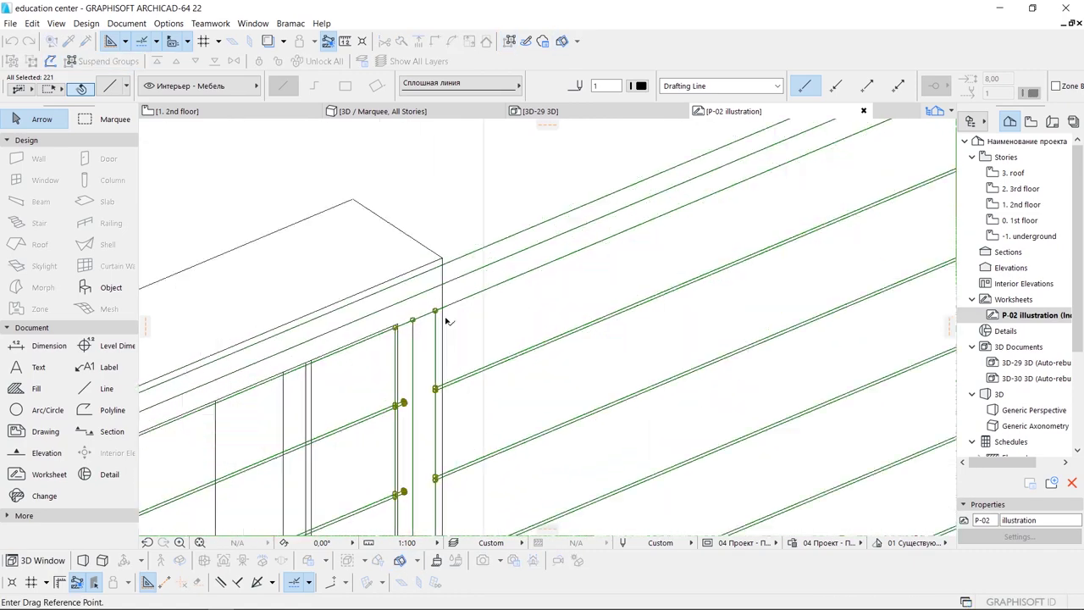
pyautogui.scroll(-5, 581, 431)
pyautogui.scroll(8, 715, 352)
pyautogui.scroll(-2, 753, 328)
pyautogui.scroll(-2, 702, 223)
pyautogui.scroll(-2, 641, 222)
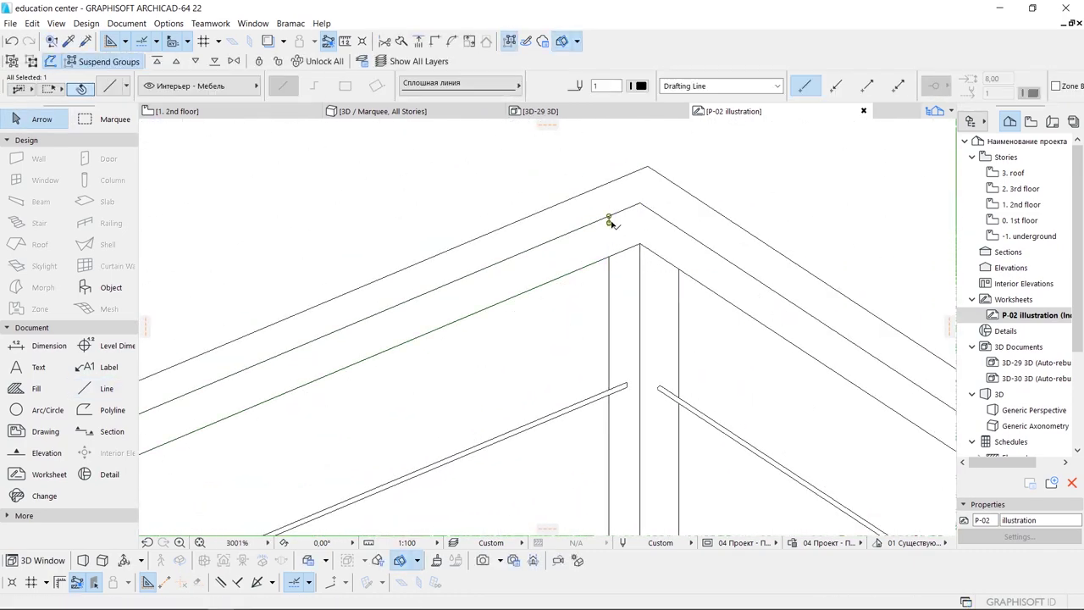
pyautogui.scroll(-5, 641, 234)
pyautogui.hotkey('ctrl', 'd')
pyautogui.scroll(3, 858, 346)
pyautogui.scroll(3, 533, 239)
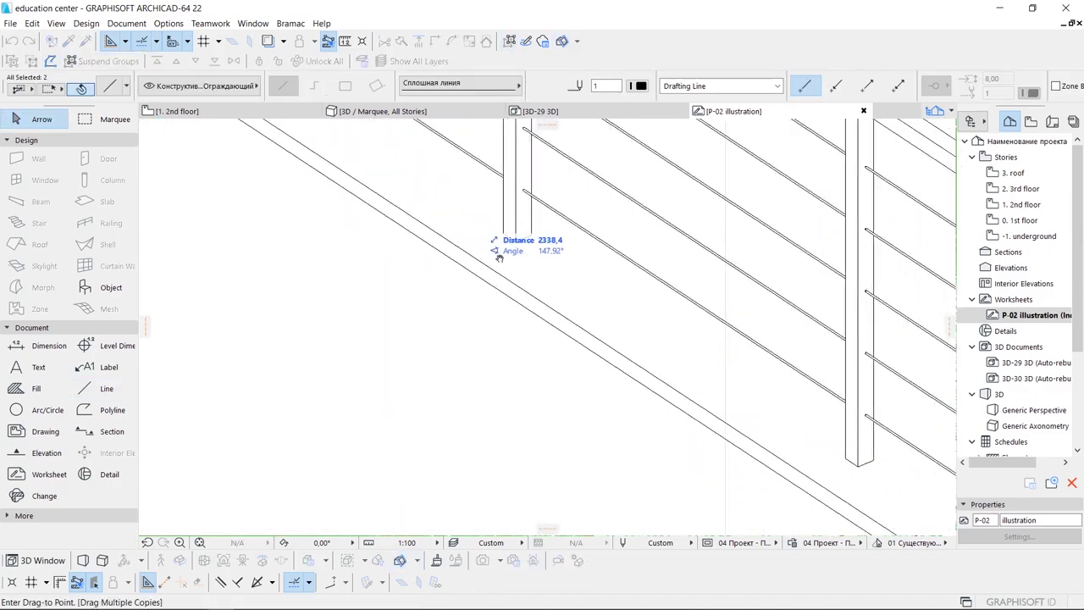
pyautogui.press('Escape')
# - Start a line at the railing corner, then cancel the unfinished line
pyautogui.click(106, 387)
pyautogui.click(513, 315)
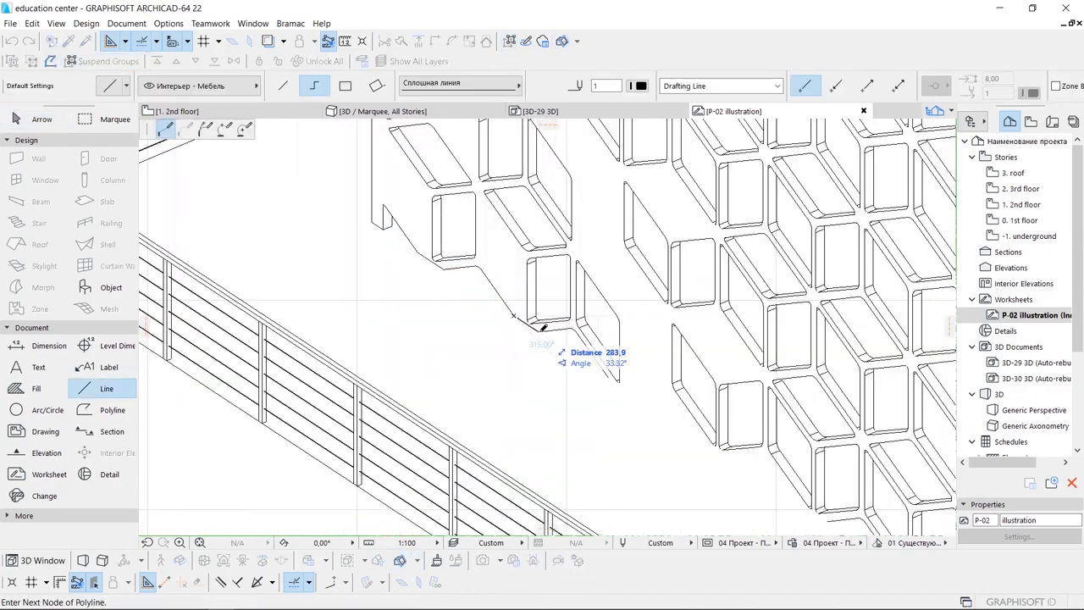
pyautogui.scroll(-1, 542, 330)
pyautogui.scroll(2, 525, 338)
pyautogui.press('Escape')
pyautogui.press('Escape')
pyautogui.scroll(2, 511, 356)
pyautogui.scroll(2, 541, 339)
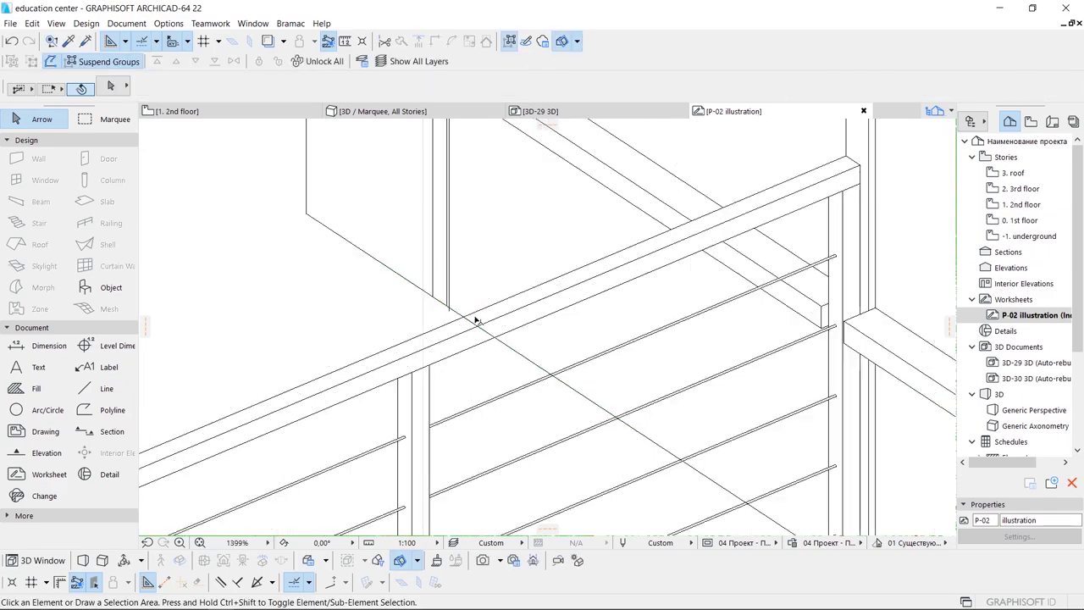
pyautogui.scroll(2, 407, 225)
pyautogui.click(106, 388)
pyautogui.scroll(-8, 428, 280)
pyautogui.scroll(-3, 428, 280)
pyautogui.scroll(2, 424, 296)
pyautogui.press('Escape')
pyautogui.press('Escape')
# - Select the upper building block lines and the left stair railing lines
pyautogui.scroll(-2, 549, 324)
pyautogui.scroll(-2, 549, 324)
pyautogui.scroll(-1, 584, 247)
pyautogui.scroll(-2, 508, 220)
pyautogui.scroll(1, 395, 277)
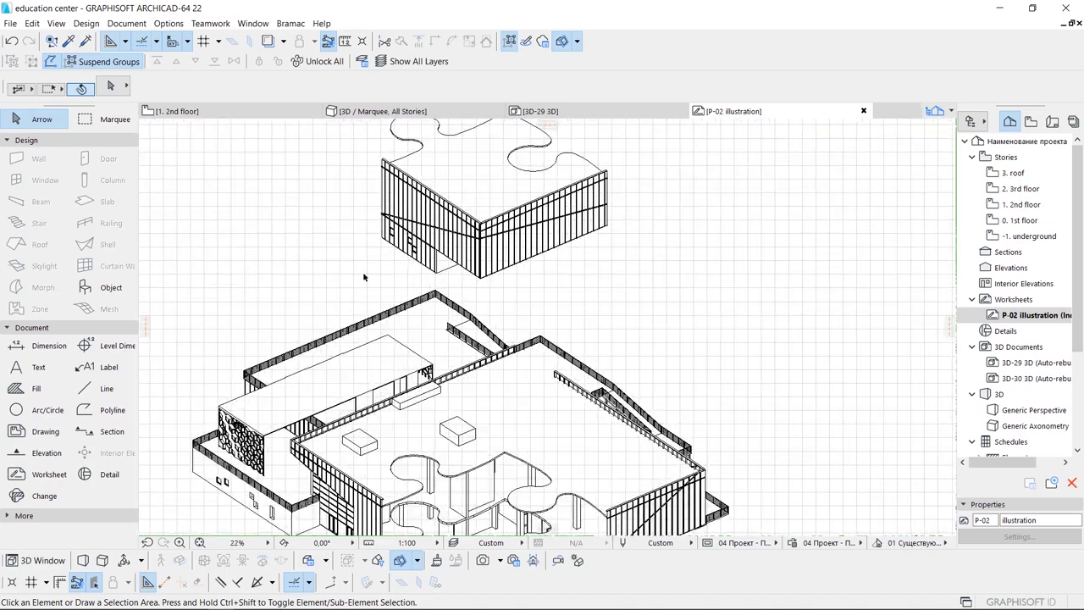
pyautogui.moveTo(351, 212); pyautogui.dragTo(614, 411)
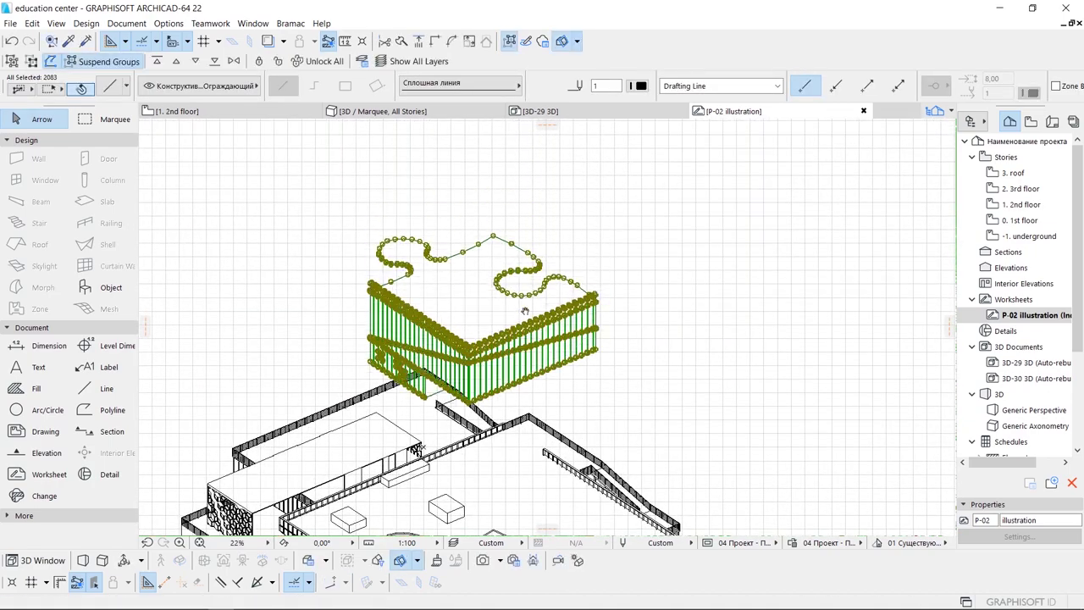
pyautogui.scroll(2, 519, 313)
pyautogui.scroll(-3, 508, 279)
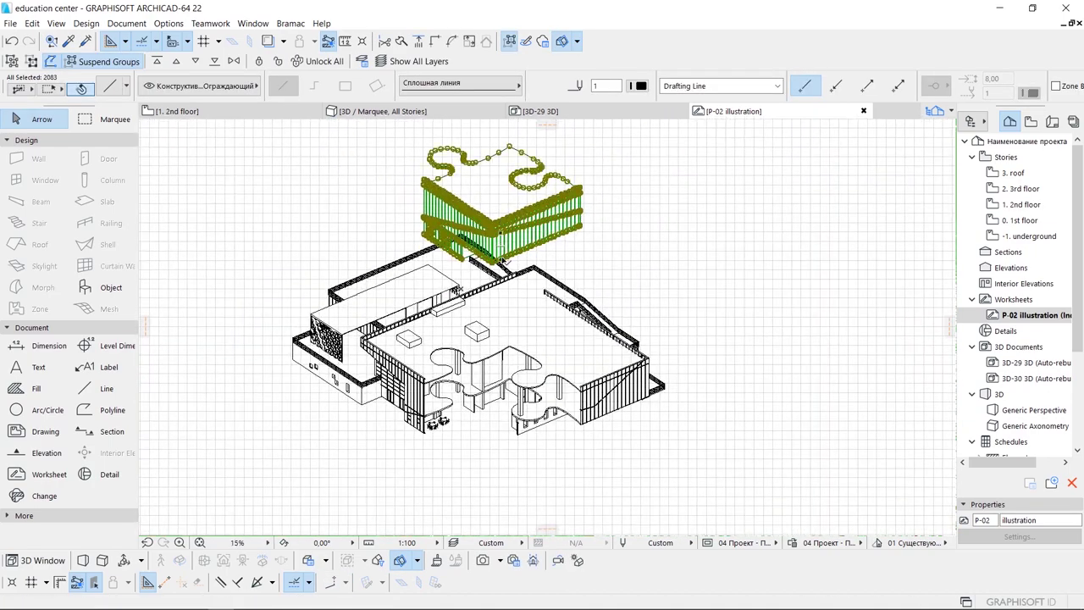
pyautogui.scroll(3, 545, 243)
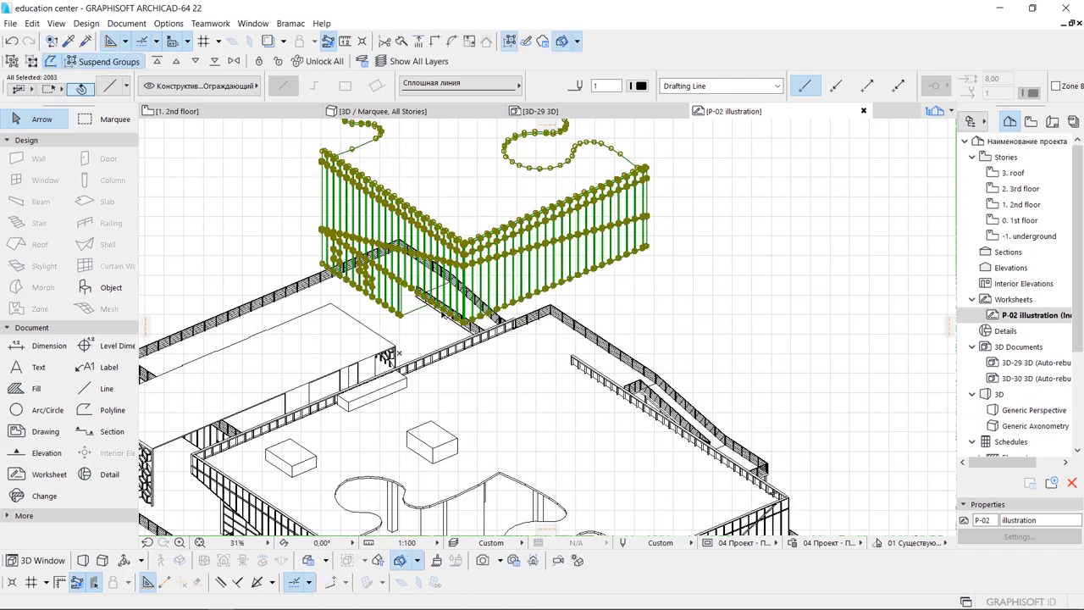
pyautogui.scroll(3, 559, 283)
pyautogui.click(222, 254)
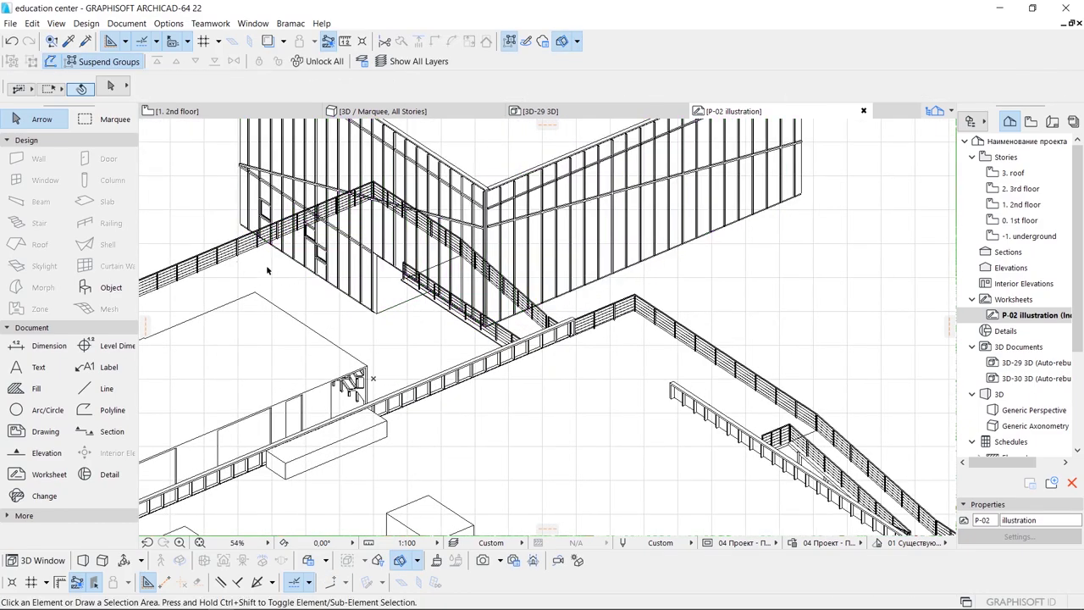
pyautogui.scroll(3, 504, 218)
pyautogui.scroll(2, 504, 218)
pyautogui.scroll(-3, 504, 218)
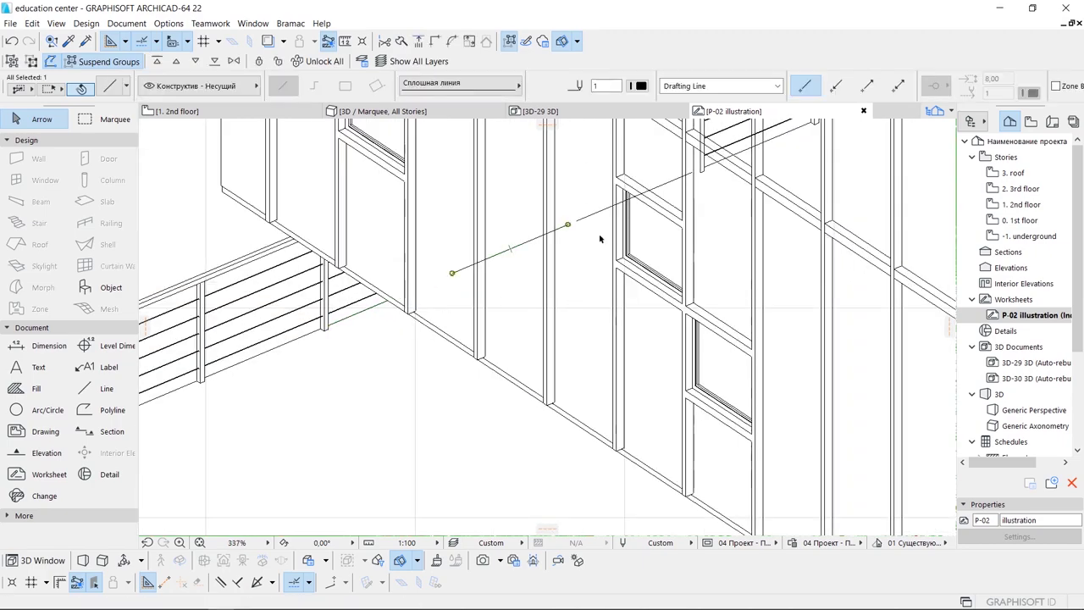
# - Suspend grouping, undo an accidental move, then select all the building artwork
pyautogui.hotkey('alt', 'g')
pyautogui.scroll(3, 714, 318)
pyautogui.scroll(5, 714, 317)
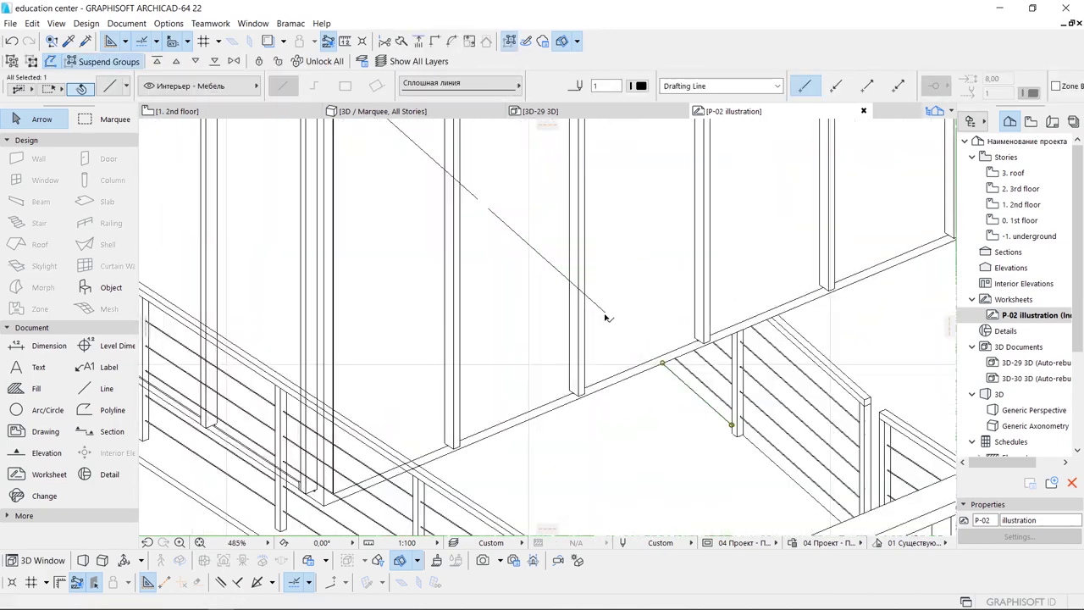
pyautogui.hotkey('ctrl', 'z')
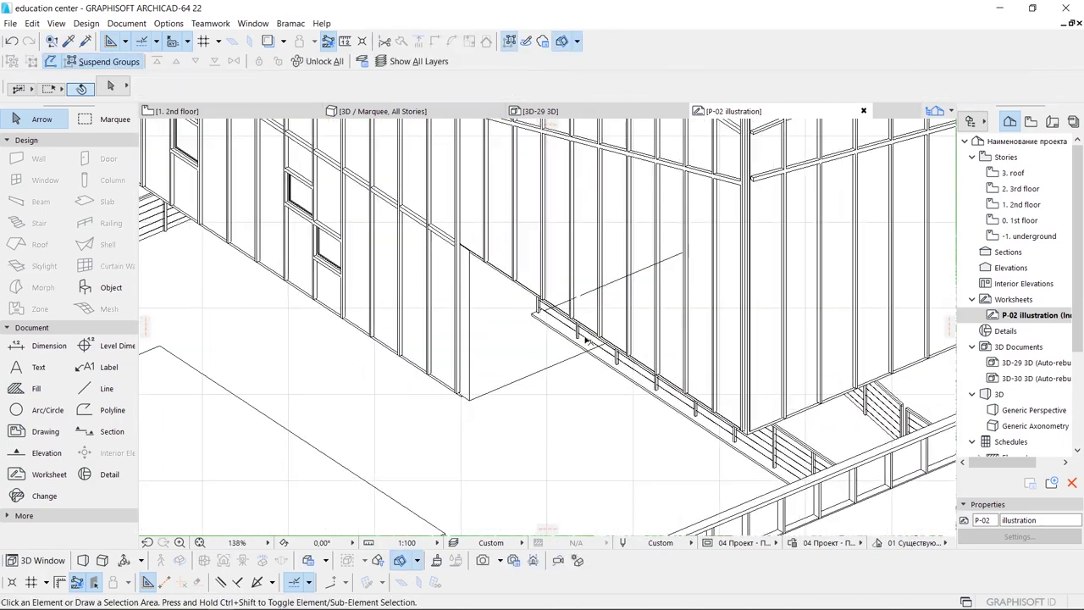
pyautogui.scroll(3, 596, 412)
pyautogui.scroll(-2, 595, 412)
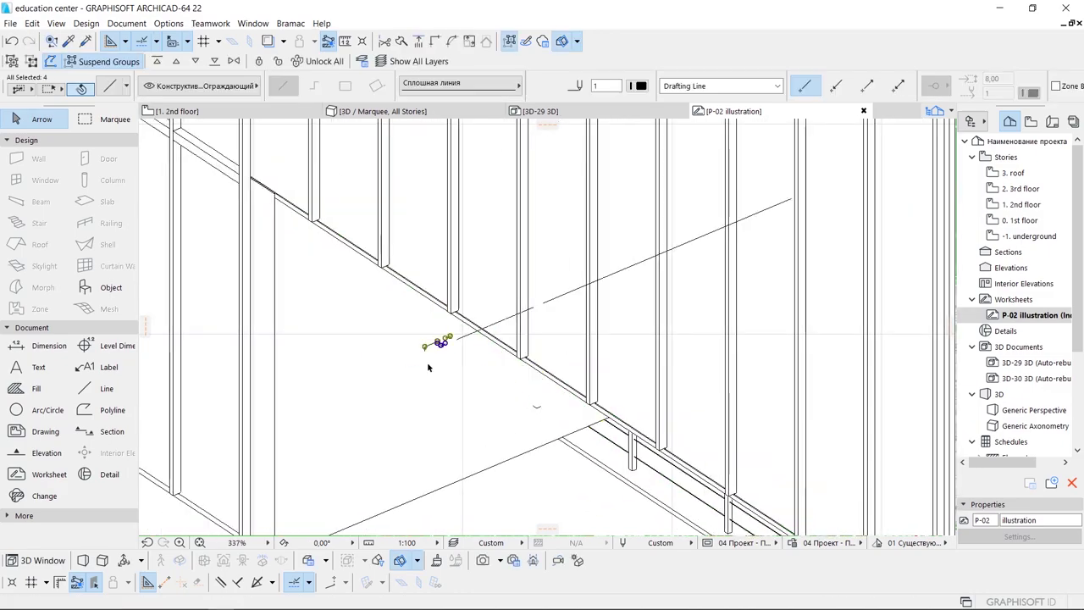
pyautogui.press('Escape')
pyautogui.scroll(-5, 566, 302)
pyautogui.scroll(-3, 735, 412)
pyautogui.scroll(-3, 735, 412)
pyautogui.scroll(-2, 677, 390)
pyautogui.scroll(1, 639, 375)
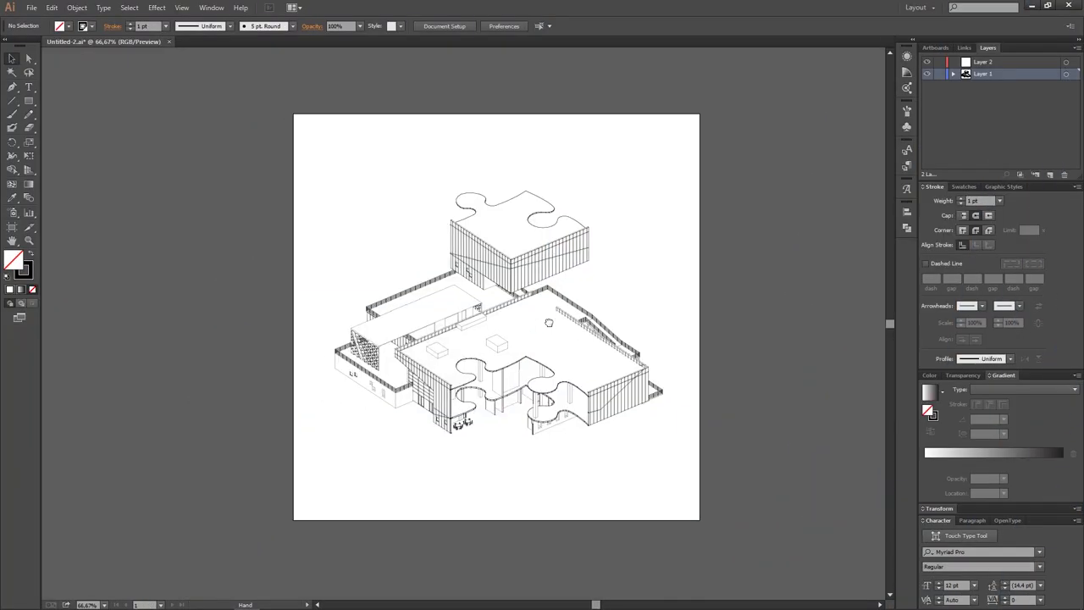
pyautogui.scroll(1, 550, 331)
pyautogui.scroll(1, 551, 330)
pyautogui.scroll(-1, 550, 330)
pyautogui.scroll(-1, 550, 331)
pyautogui.hotkey('ctrl', 'a')
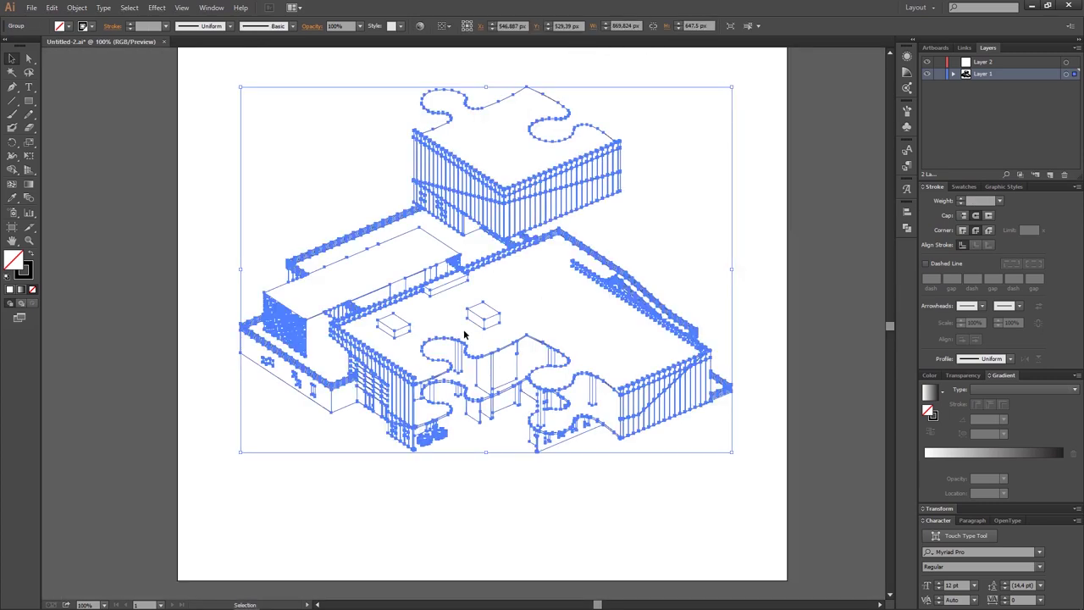
# - Set the whole artwork's stroke weight to 0,5 pt and deselect
pyautogui.doubleClick(974, 200)
pyautogui.write('0,5')
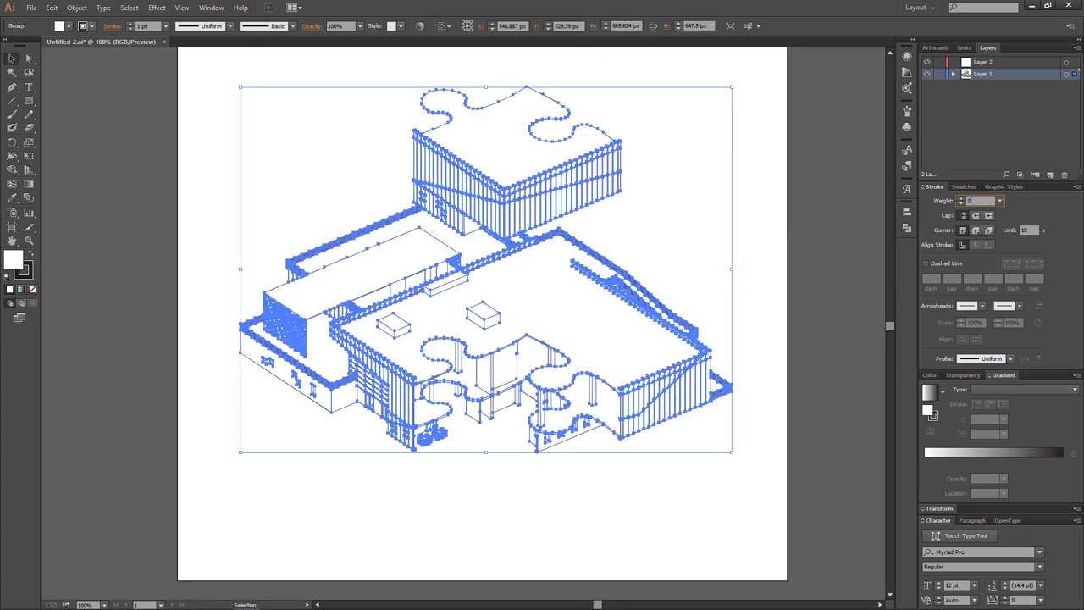
pyautogui.press('Return')
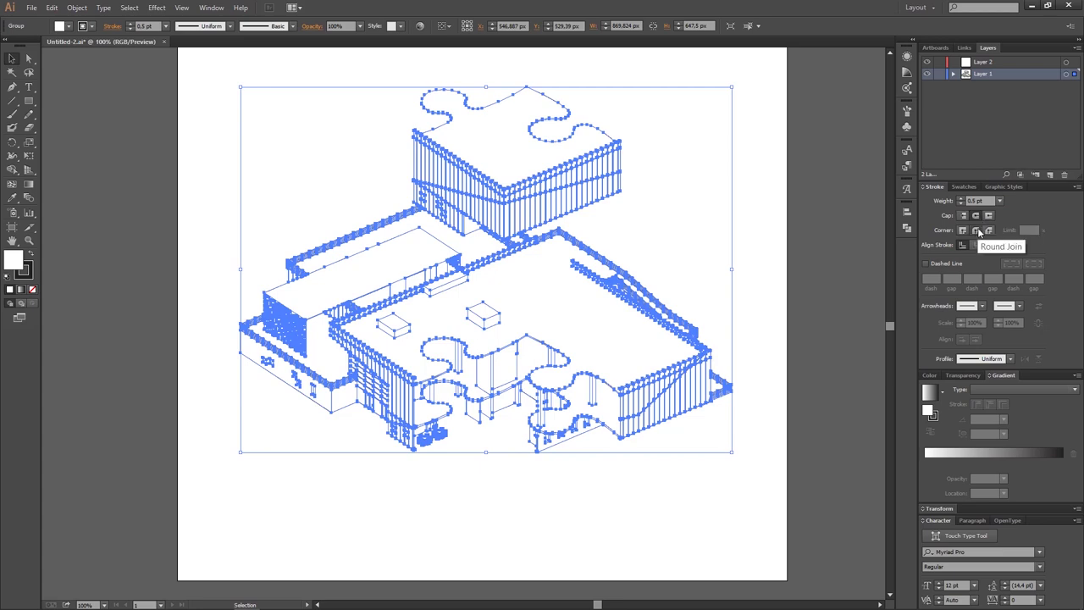
pyautogui.click(825, 235)
# - Zoom in and inspect the rail and post joins along the stair and arch
pyautogui.scroll(2, 559, 402)
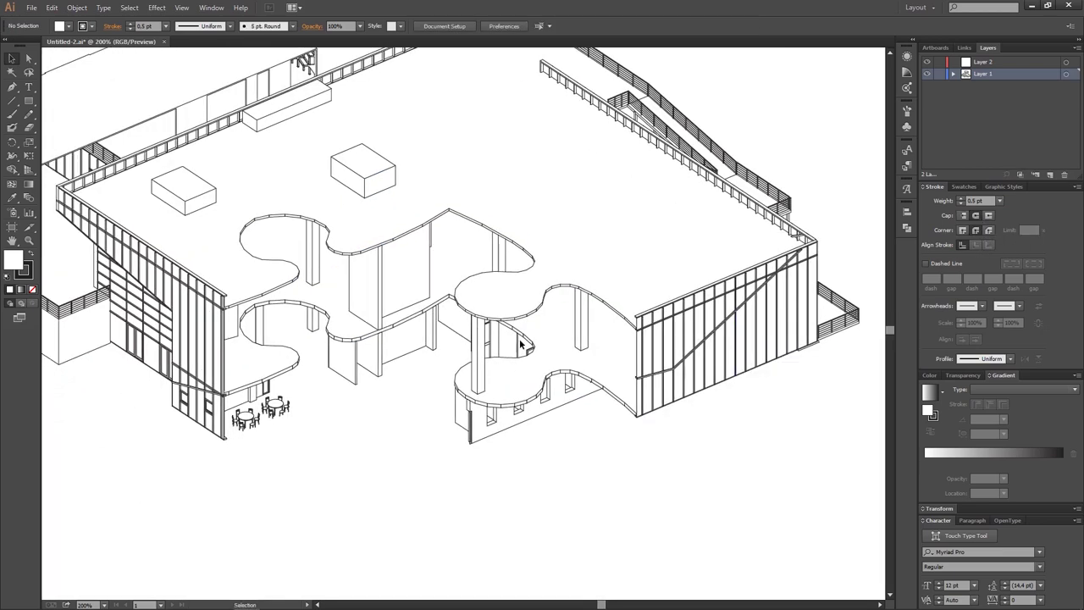
pyautogui.scroll(2, 236, 402)
pyautogui.scroll(2, 462, 305)
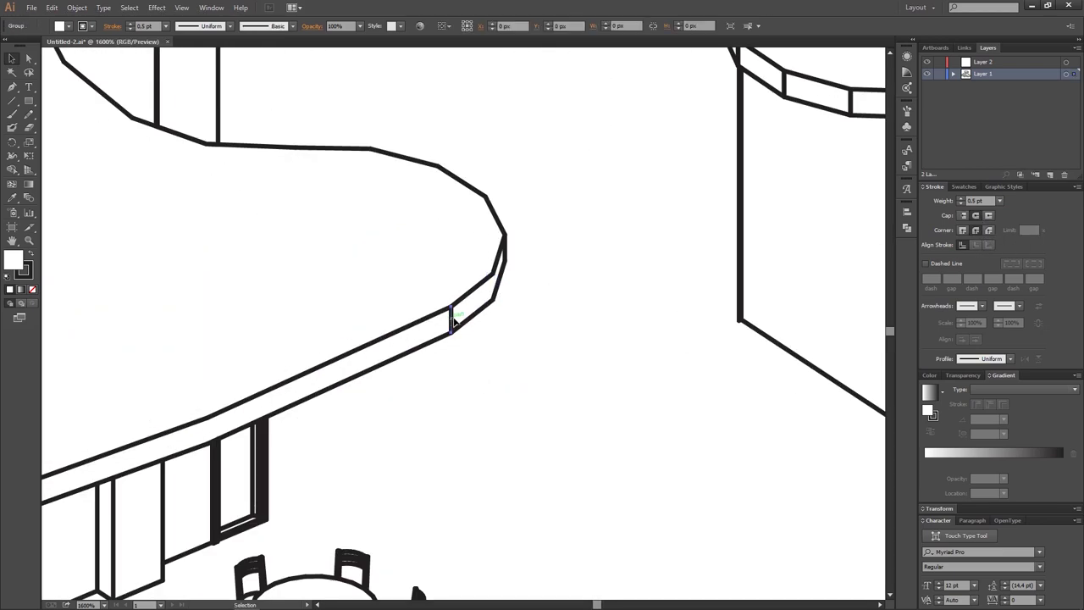
pyautogui.scroll(2, 452, 317)
pyautogui.click(331, 290)
pyautogui.moveTo(847, 270); pyautogui.dragTo(551, 194)
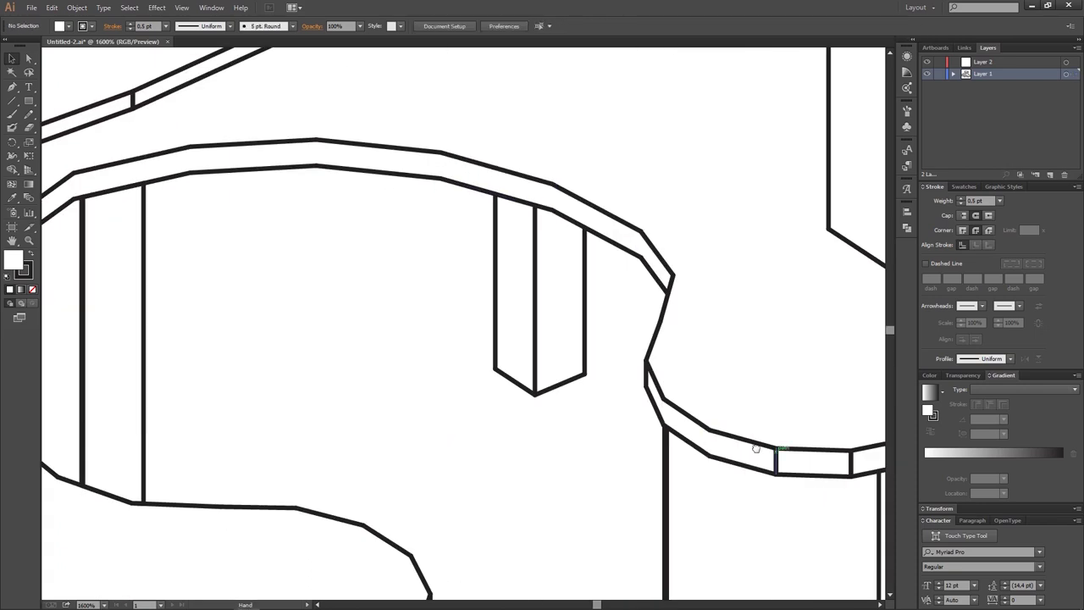
pyautogui.moveTo(769, 452); pyautogui.dragTo(396, 372)
pyautogui.moveTo(701, 316); pyautogui.dragTo(593, 278)
pyautogui.moveTo(847, 225); pyautogui.dragTo(602, 322)
pyautogui.click(827, 436)
pyautogui.moveTo(827, 435)
pyautogui.mouseDown()
pyautogui.moveTo(515, 350)
pyautogui.moveTo(697, 227)
pyautogui.mouseUp()
pyautogui.scroll(2, 628, 365)
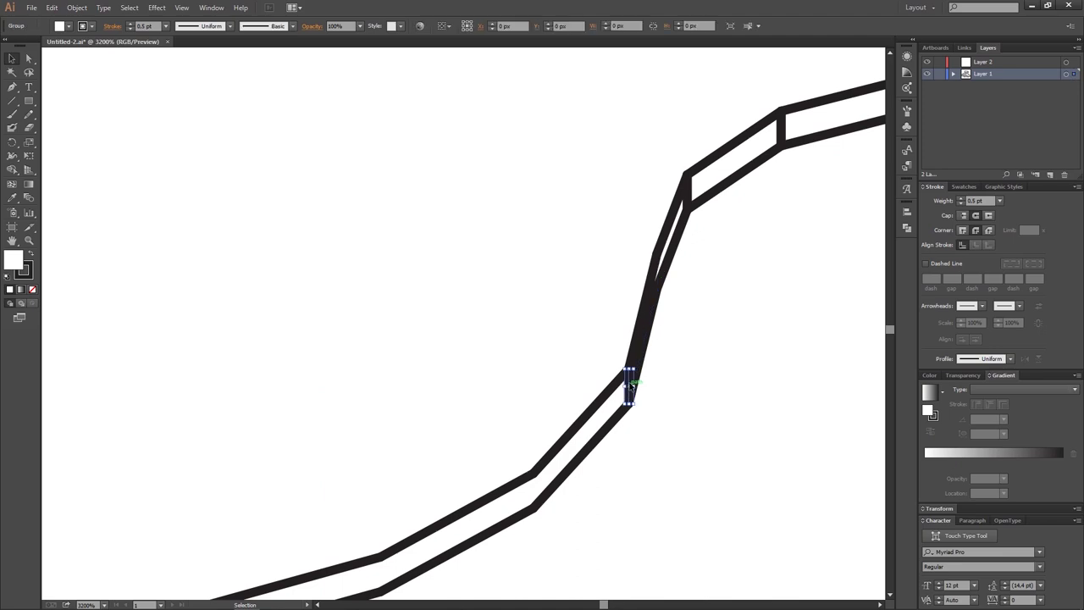
pyautogui.moveTo(771, 136)
pyautogui.mouseDown()
pyautogui.moveTo(769, 280)
pyautogui.moveTo(657, 247)
pyautogui.moveTo(658, 387)
pyautogui.moveTo(706, 444)
pyautogui.moveTo(618, 298)
pyautogui.mouseUp()
pyautogui.moveTo(243, 283); pyautogui.dragTo(508, 190)
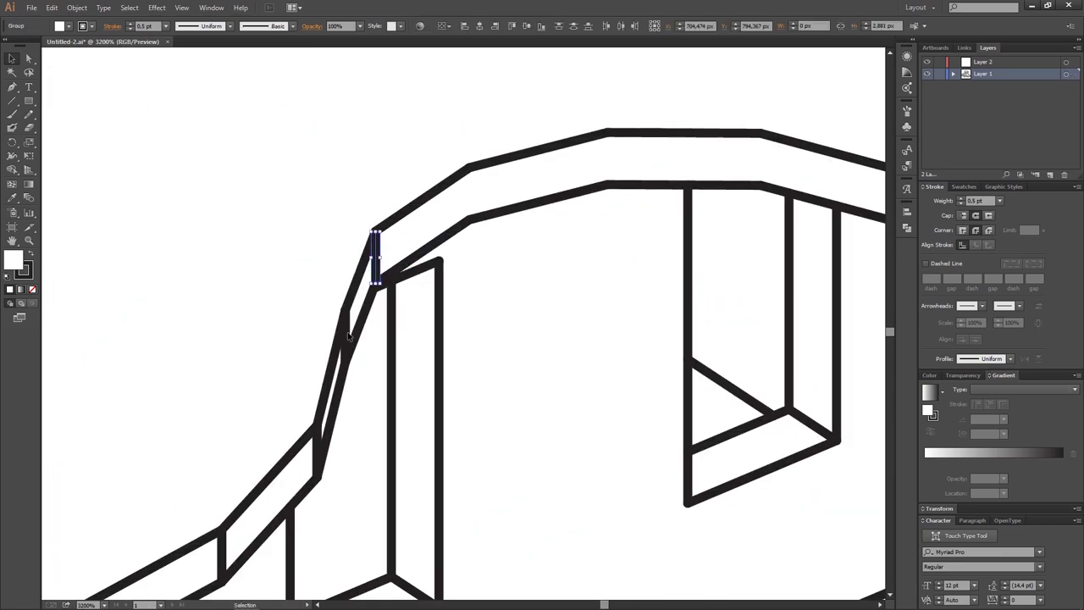
pyautogui.click(363, 254)
pyautogui.scroll(1, 663, 347)
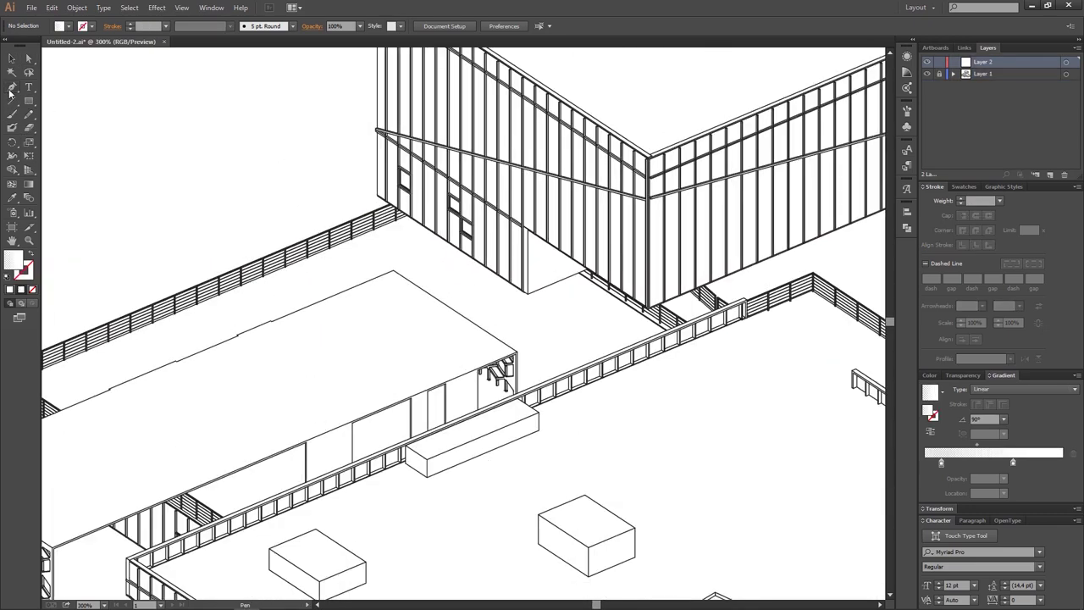
# - Draw a pen shape over the railing end where it meets the upper building
pyautogui.scroll(5, 362, 187)
pyautogui.click(394, 211)
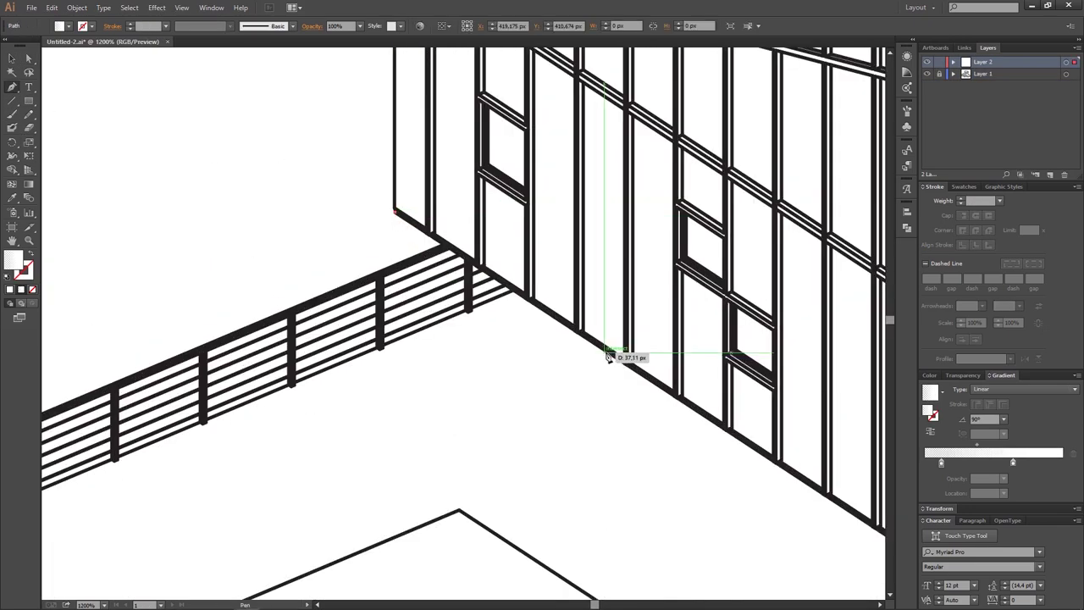
pyautogui.click(620, 347)
pyautogui.scroll(-3, 380, 470)
pyautogui.scroll(2, 426, 452)
pyautogui.click(409, 447)
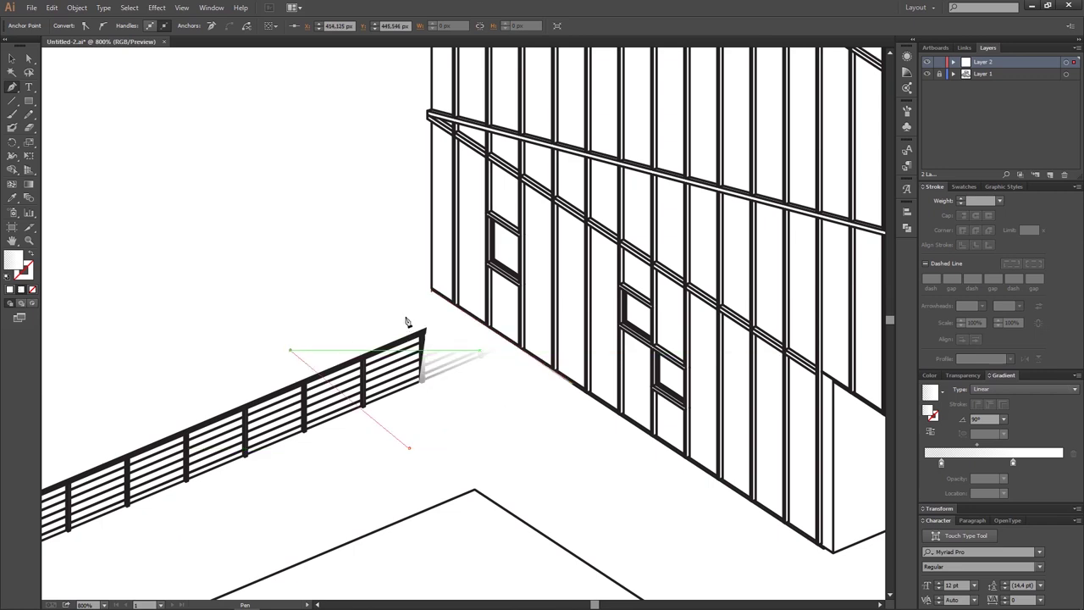
pyautogui.scroll(1, 424, 296)
pyautogui.scroll(-2, 394, 337)
# - Angle the shape's white-to-transparent gradient to about 54°, then deselect it
pyautogui.press('g')
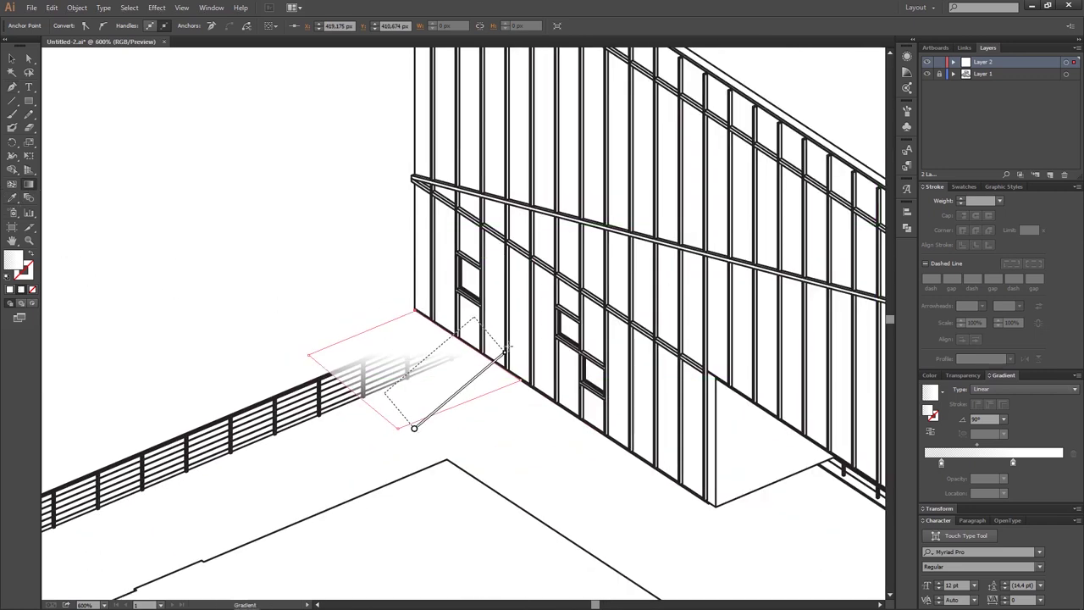
pyautogui.moveTo(368, 407); pyautogui.dragTo(457, 333)
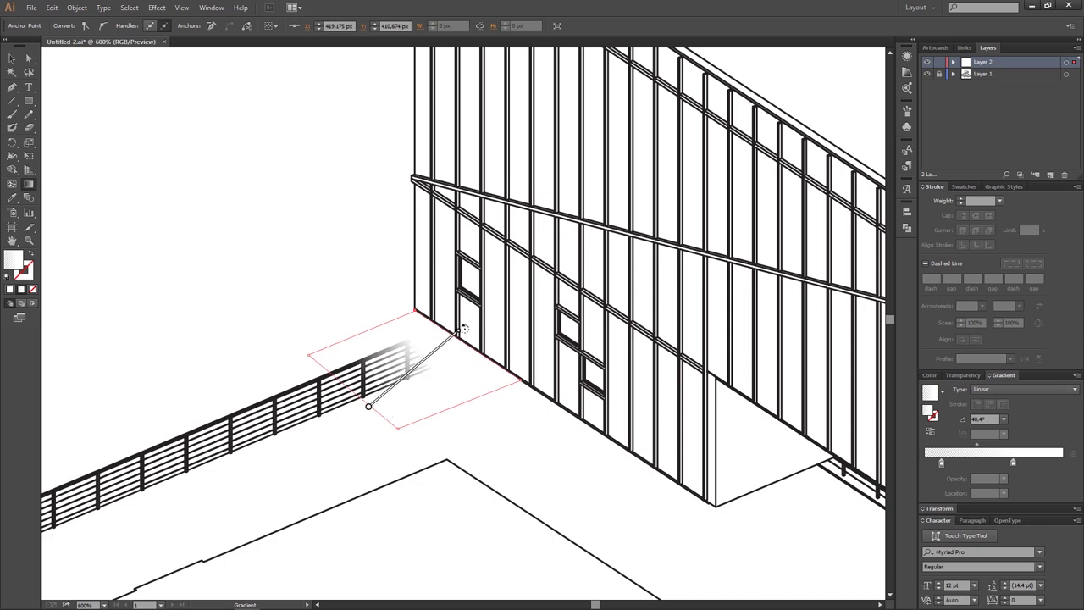
pyautogui.moveTo(387, 411); pyautogui.dragTo(449, 317)
pyautogui.moveTo(363, 440); pyautogui.dragTo(426, 343)
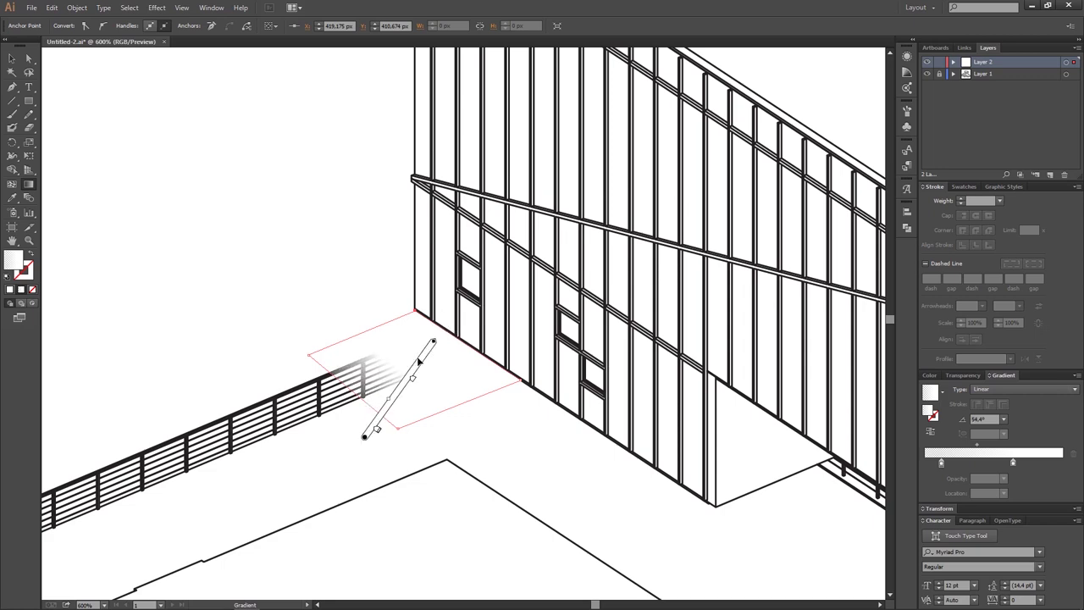
pyautogui.scroll(-1, 542, 200)
pyautogui.press('v')
pyautogui.click(503, 343)
pyautogui.scroll(-2, 502, 358)
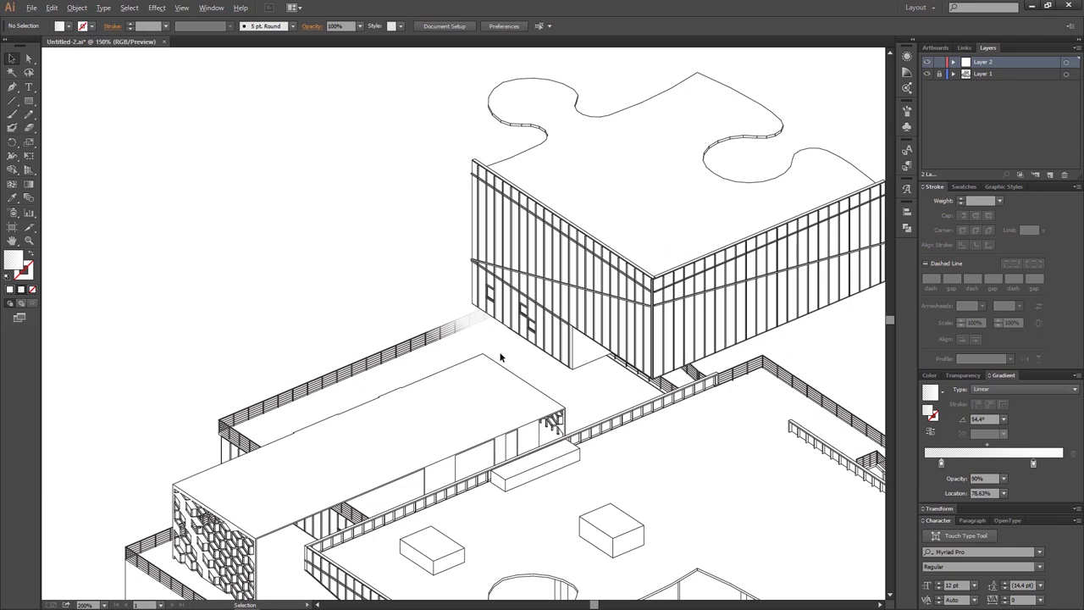
# - Start a pen shape along the wall base over the lower railings, past the building corner
pyautogui.scroll(-1, 568, 334)
pyautogui.scroll(-1, 569, 364)
pyautogui.scroll(4, 532, 298)
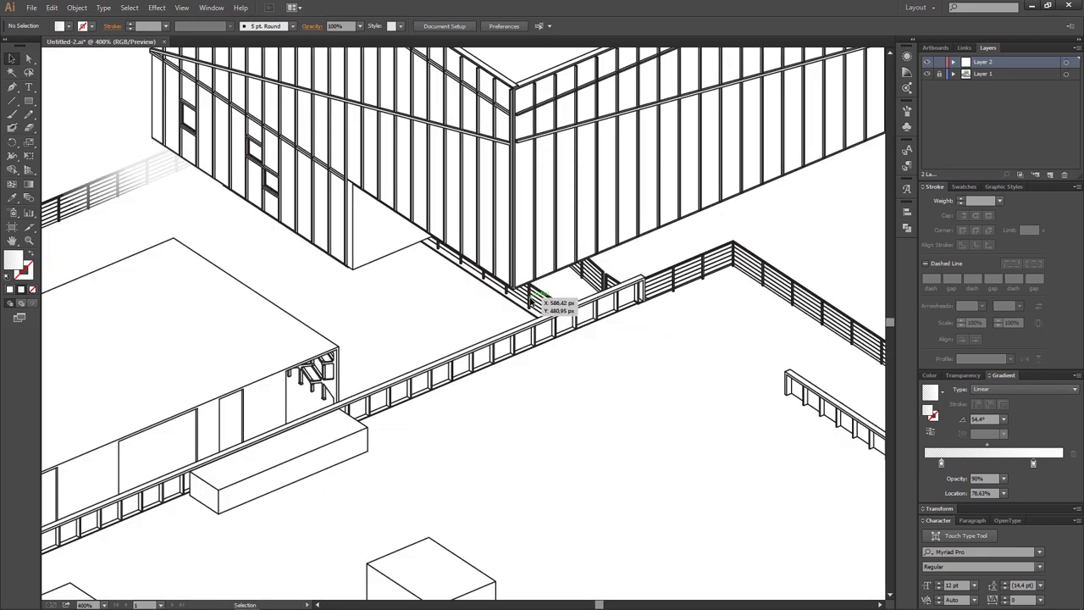
pyautogui.click(11, 86)
pyautogui.scroll(1, 407, 254)
pyautogui.scroll(2, 407, 254)
pyautogui.click(403, 245)
pyautogui.click(531, 192)
pyautogui.click(779, 347)
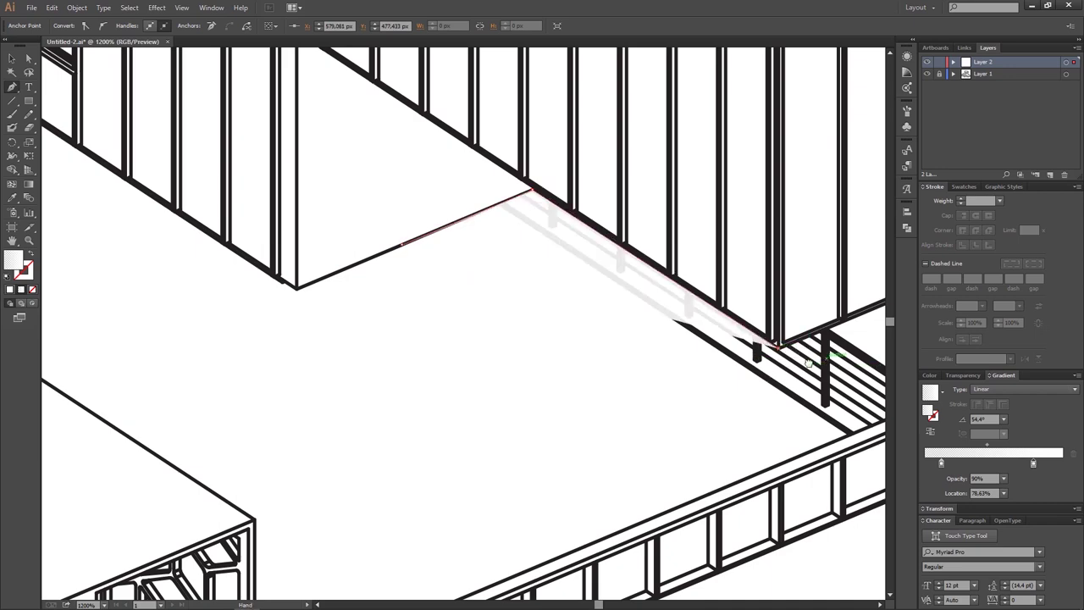
pyautogui.hscroll(3, 635, 364)
pyautogui.click(483, 378)
pyautogui.click(419, 402)
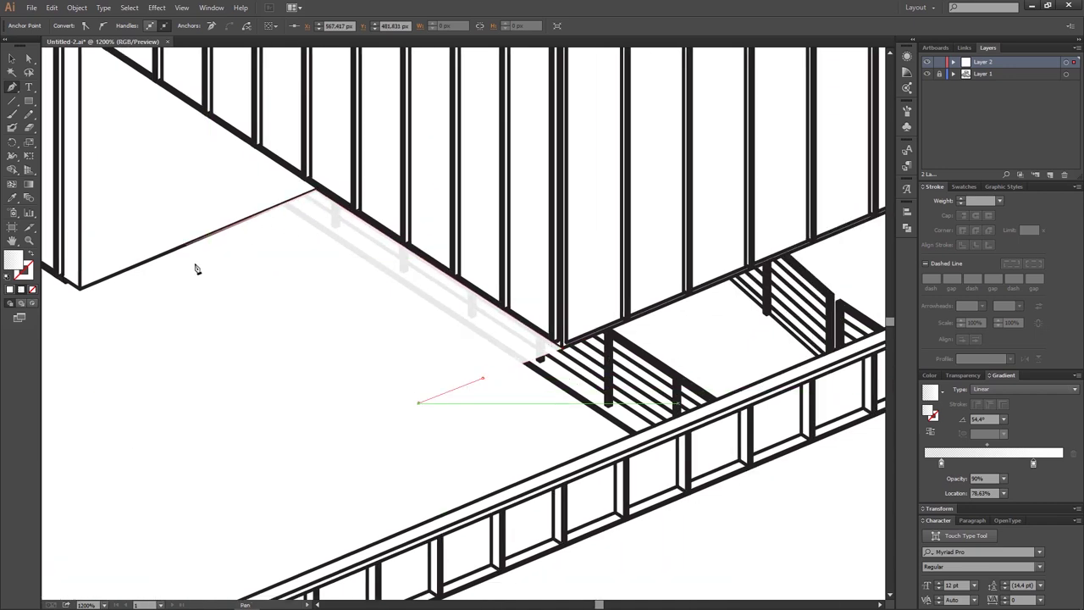
# - Finish the fade shape through the wall corners and close it at the lower corner
pyautogui.scroll(-2, 328, 320)
pyautogui.scroll(2, 512, 355)
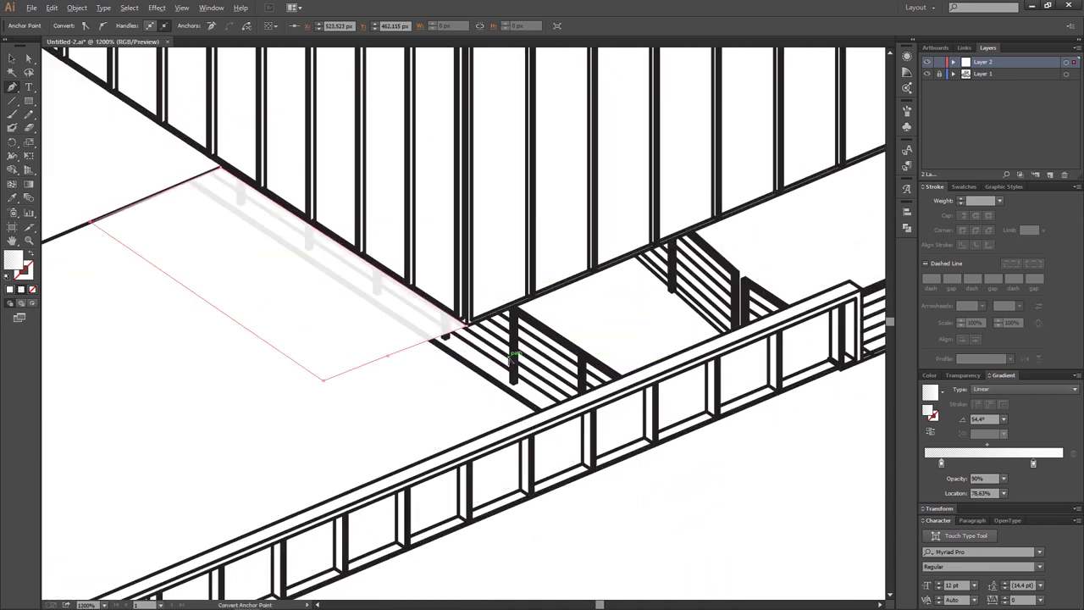
pyautogui.keyDown('ctrl'); pyautogui.click(398, 358); pyautogui.keyUp('ctrl')
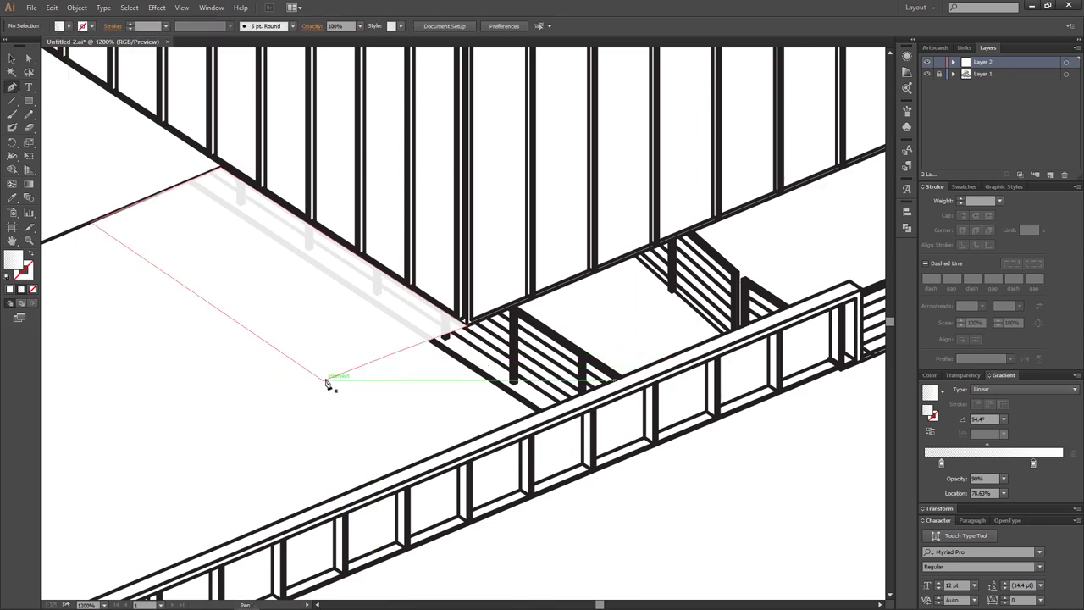
pyautogui.click(465, 323)
pyautogui.scroll(-3, 499, 355)
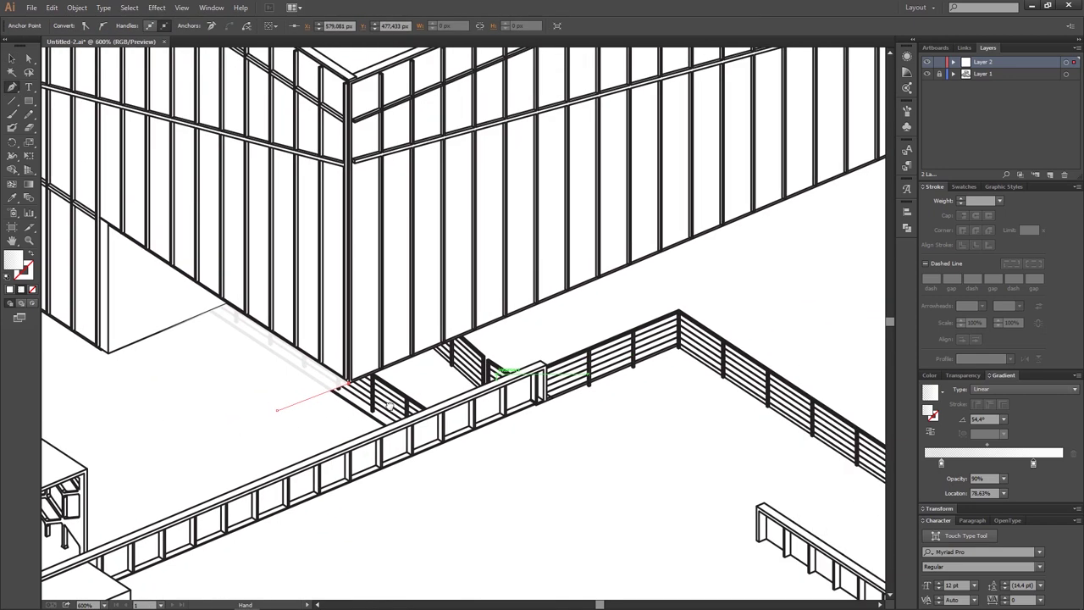
pyautogui.scroll(1, 525, 330)
pyautogui.moveTo(532, 299); pyautogui.dragTo(559, 342)
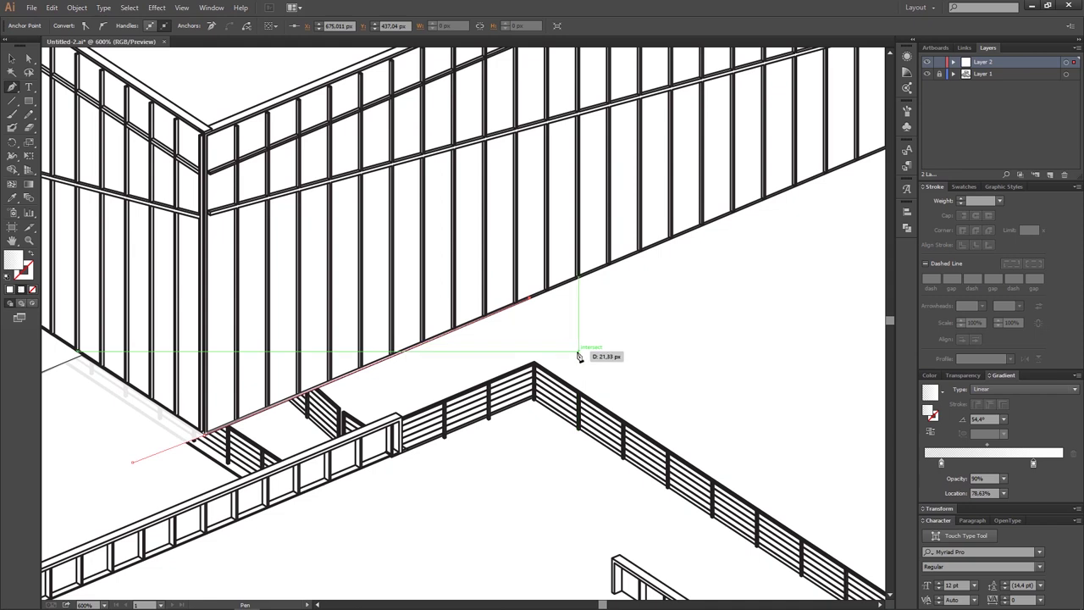
pyautogui.click(168, 506)
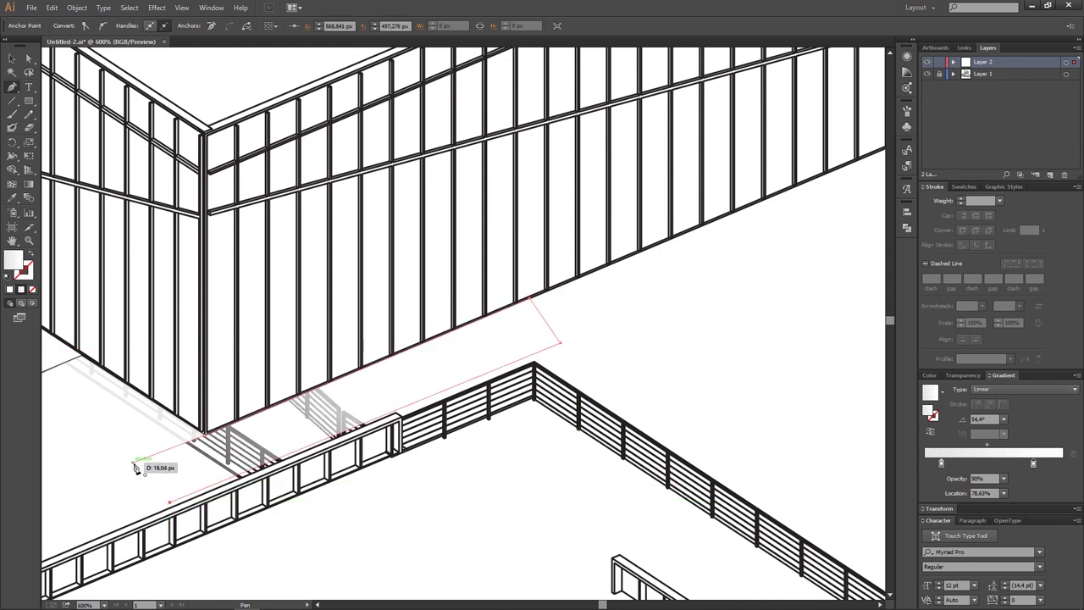
pyautogui.moveTo(138, 442); pyautogui.dragTo(267, 382)
# - Lay a shortened white gradient across the new shape at about 106°
pyautogui.press('g')
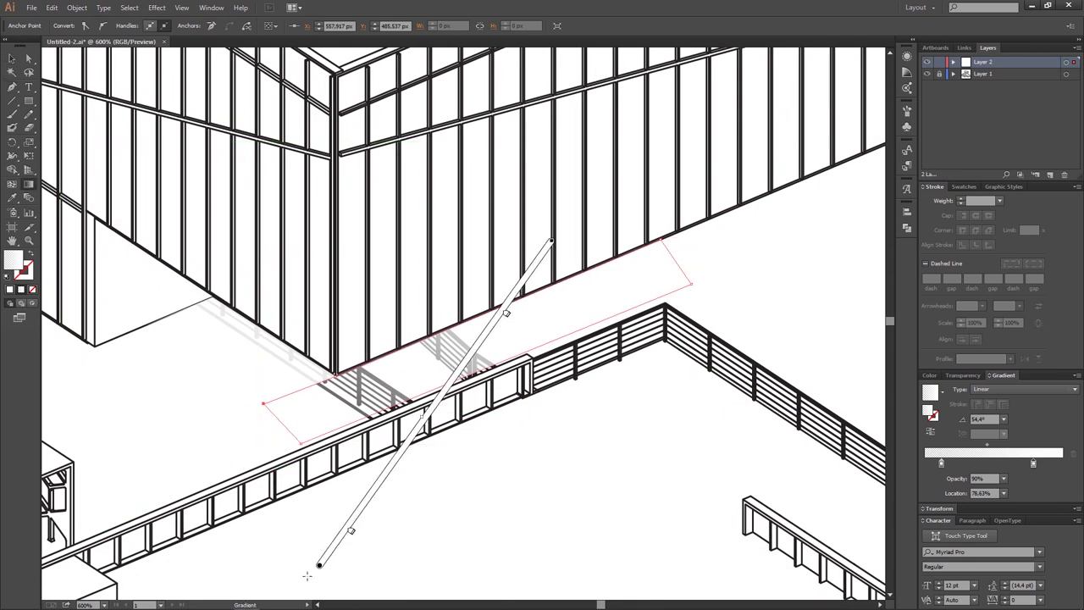
pyautogui.moveTo(621, 186)
pyautogui.mouseDown()
pyautogui.moveTo(389, 511)
pyautogui.moveTo(368, 496)
pyautogui.mouseUp()
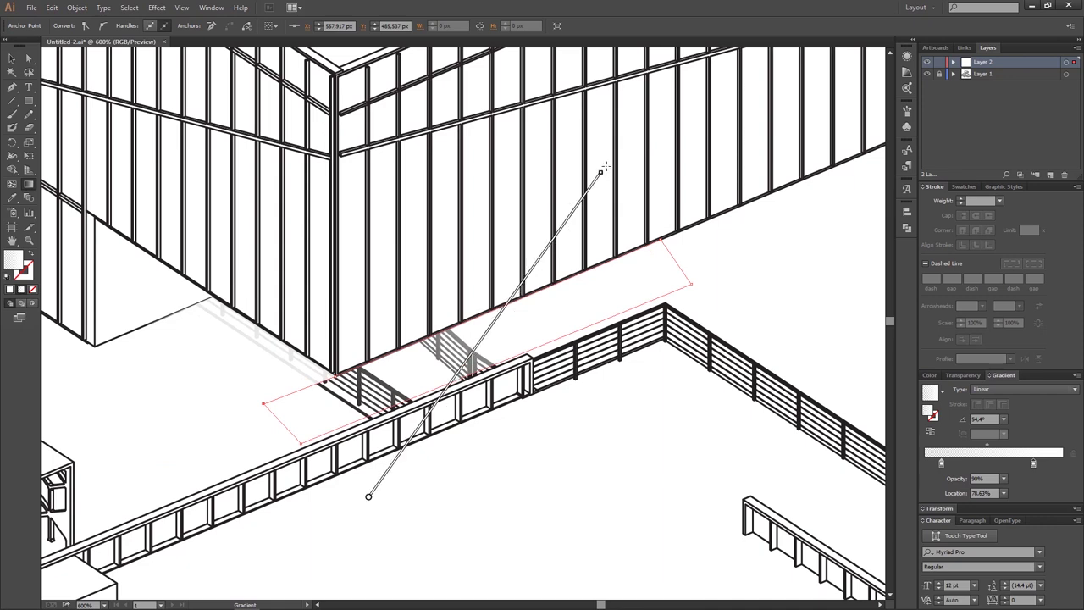
pyautogui.moveTo(599, 172); pyautogui.dragTo(182, 146)
pyautogui.moveTo(369, 496); pyautogui.dragTo(516, 416)
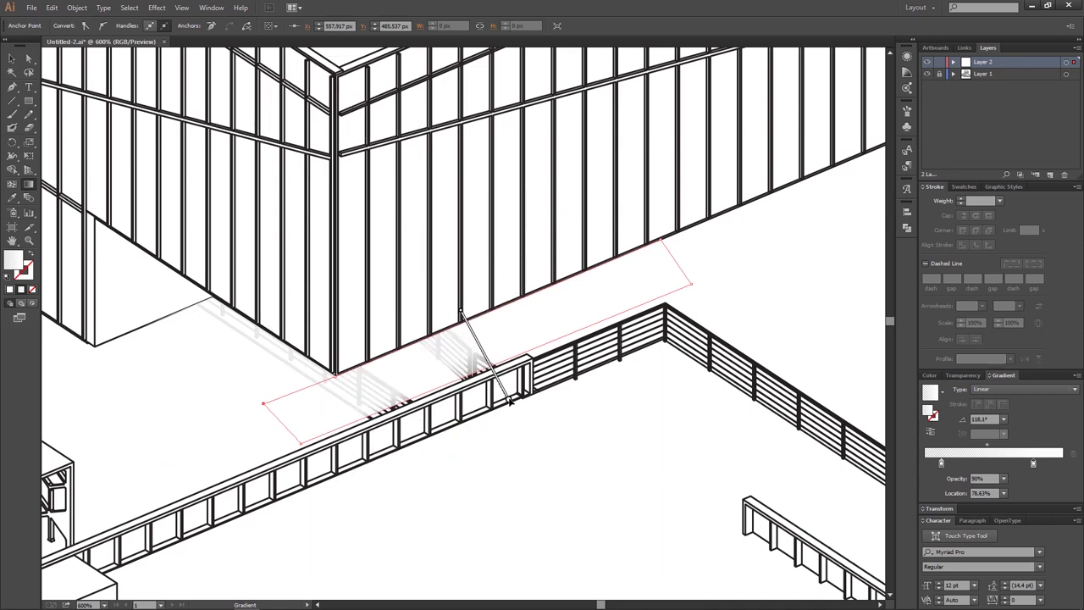
pyautogui.moveTo(511, 403); pyautogui.dragTo(506, 399)
pyautogui.moveTo(465, 321); pyautogui.dragTo(492, 369)
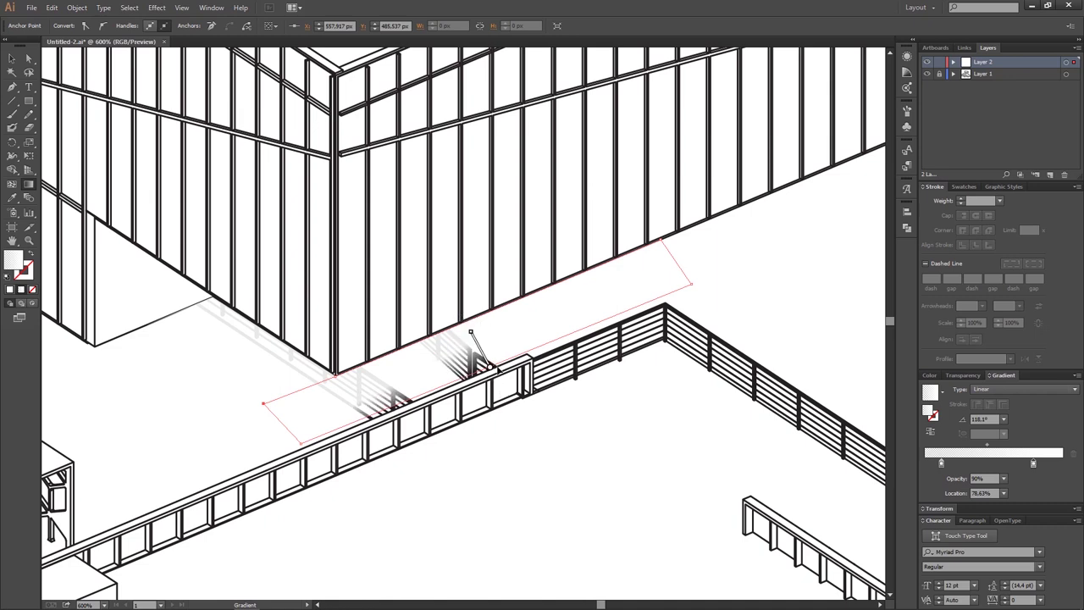
pyautogui.moveTo(477, 326); pyautogui.dragTo(474, 327)
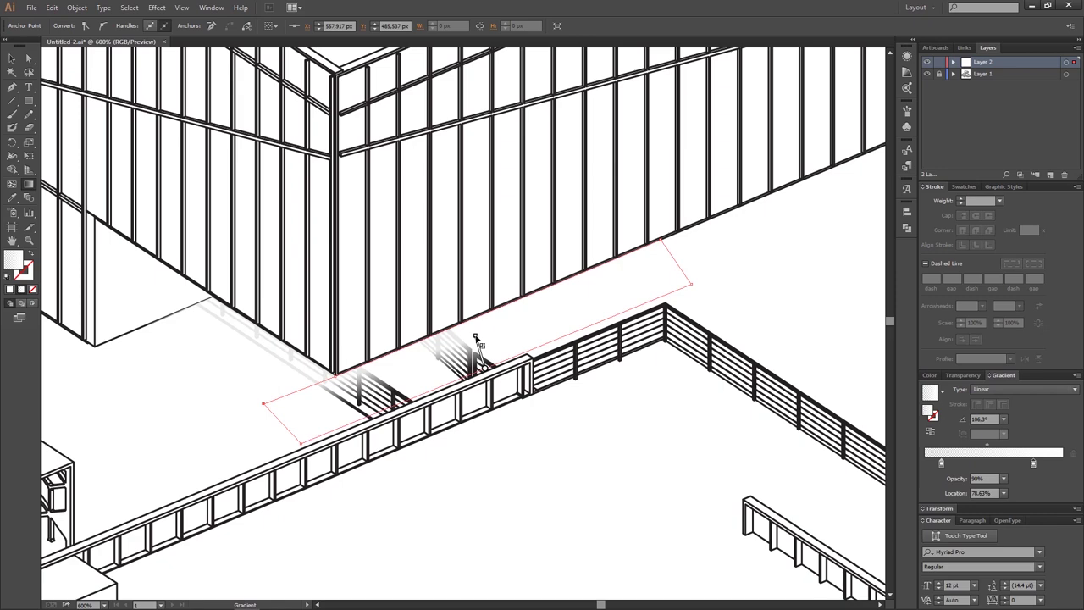
# - Deselect, zoom out to the whole drawing, and marquee-select the upper building block
pyautogui.hotkey('ctrl', '-')
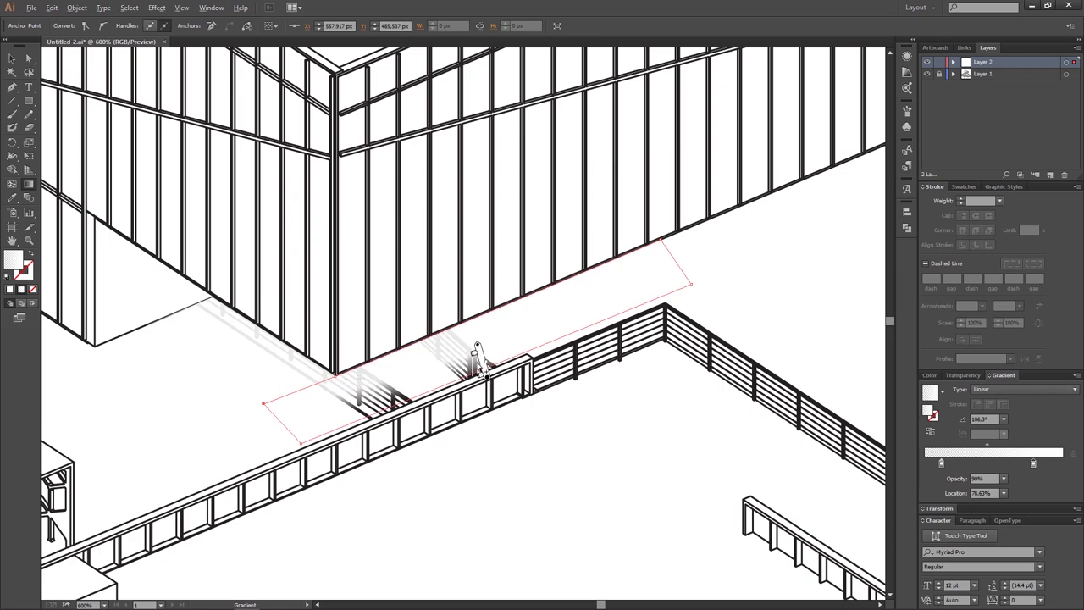
pyautogui.press('v')
pyautogui.click(755, 314)
pyautogui.hotkey('ctrl', '-')
pyautogui.hotkey('ctrl', '-')
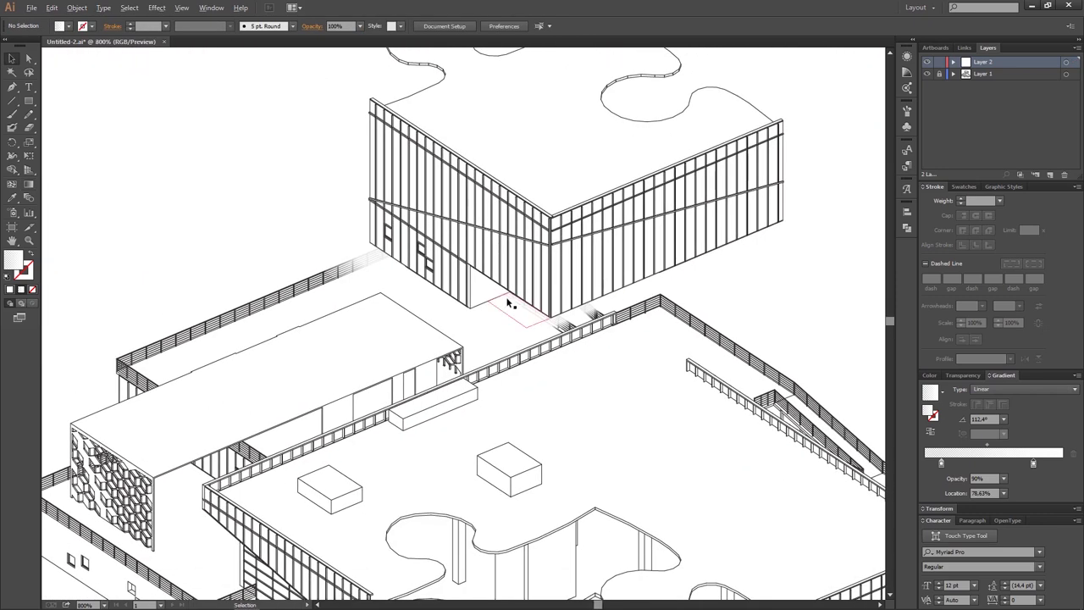
pyautogui.scroll(-3, 559, 404)
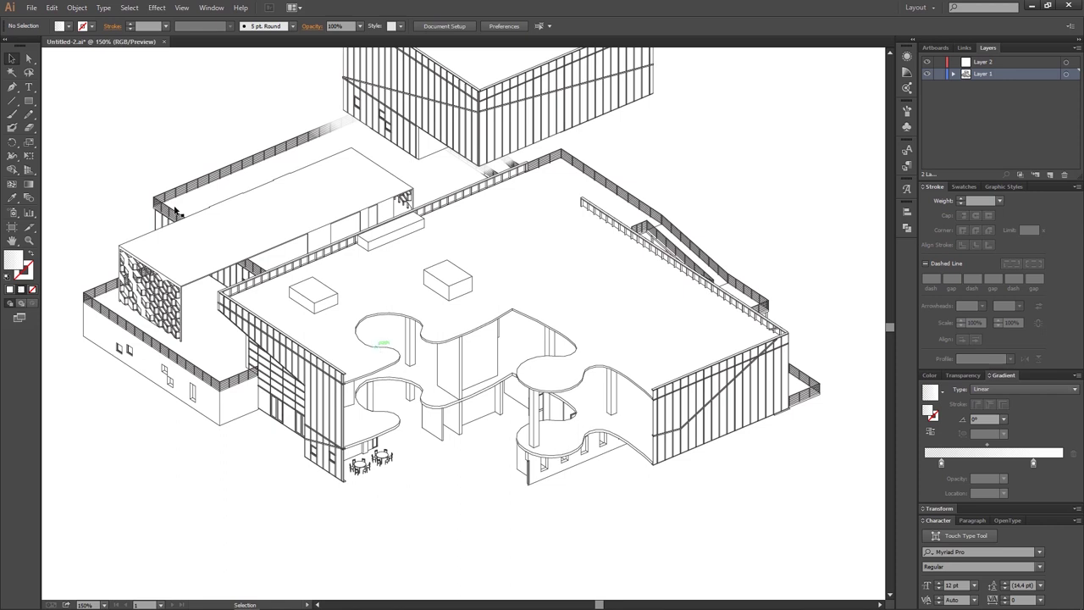
pyautogui.hotkey('ctrl', '-')
pyautogui.moveTo(288, 146); pyautogui.dragTo(576, 281)
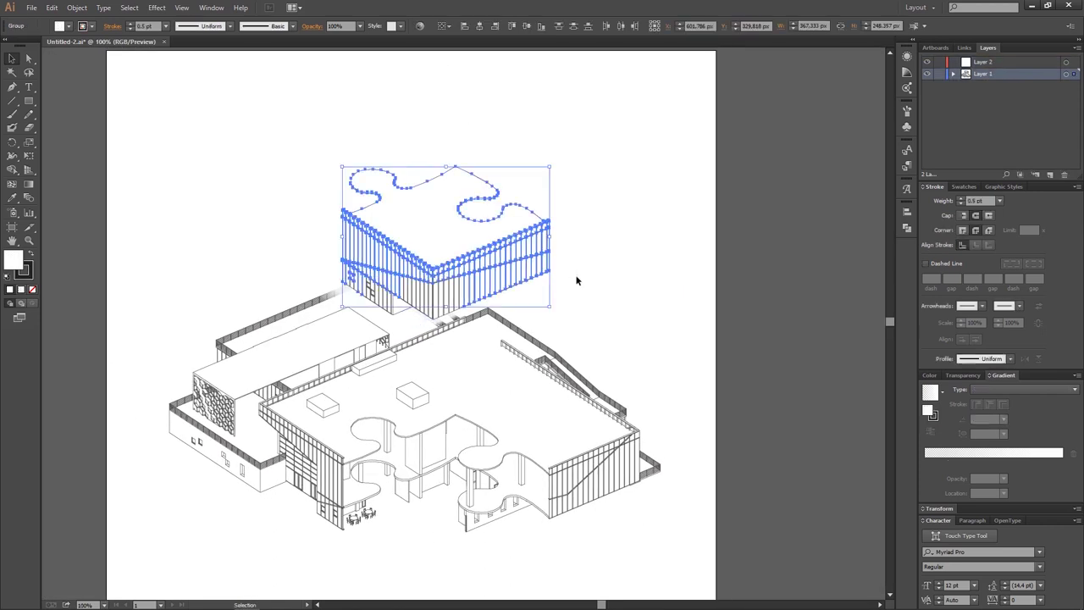
# - Select the puzzle roof alone, swap it to a solid fill and make it light grey
pyautogui.click(12, 169)
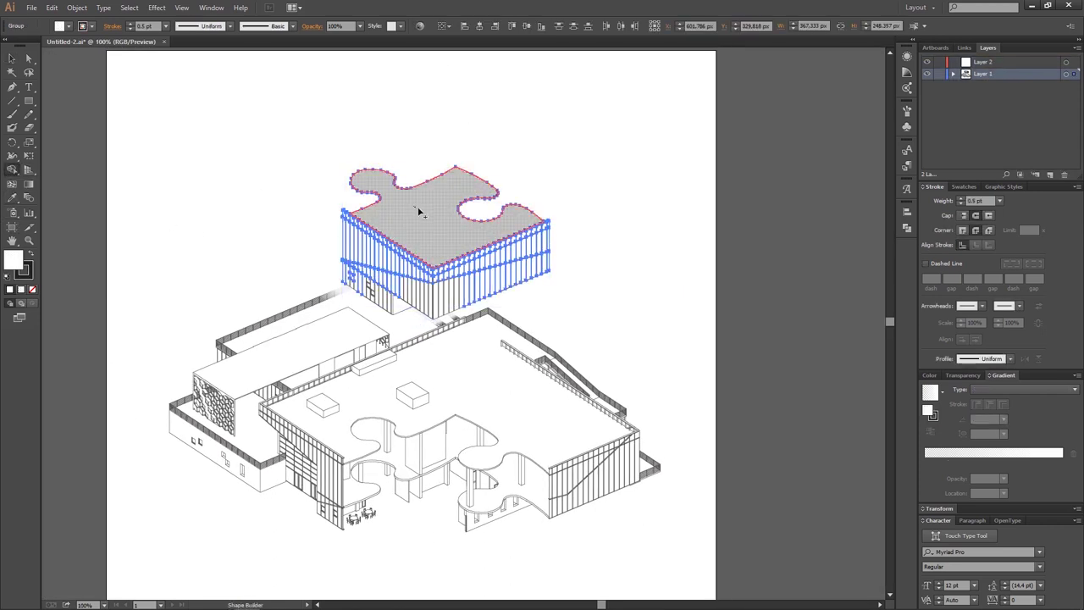
pyautogui.press('v')
pyautogui.click(435, 219)
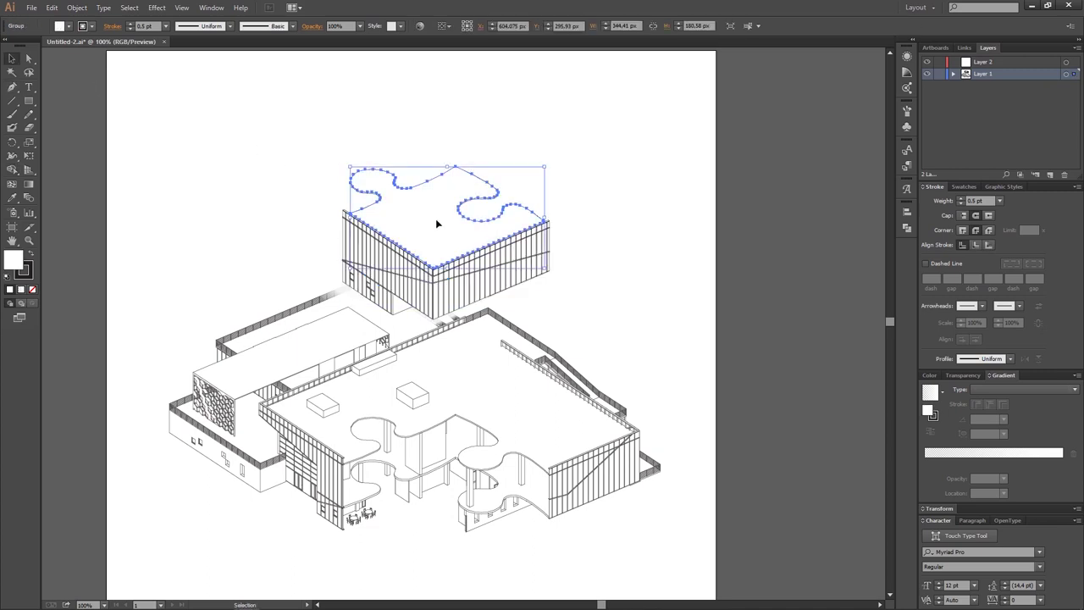
pyautogui.scroll(1, 436, 219)
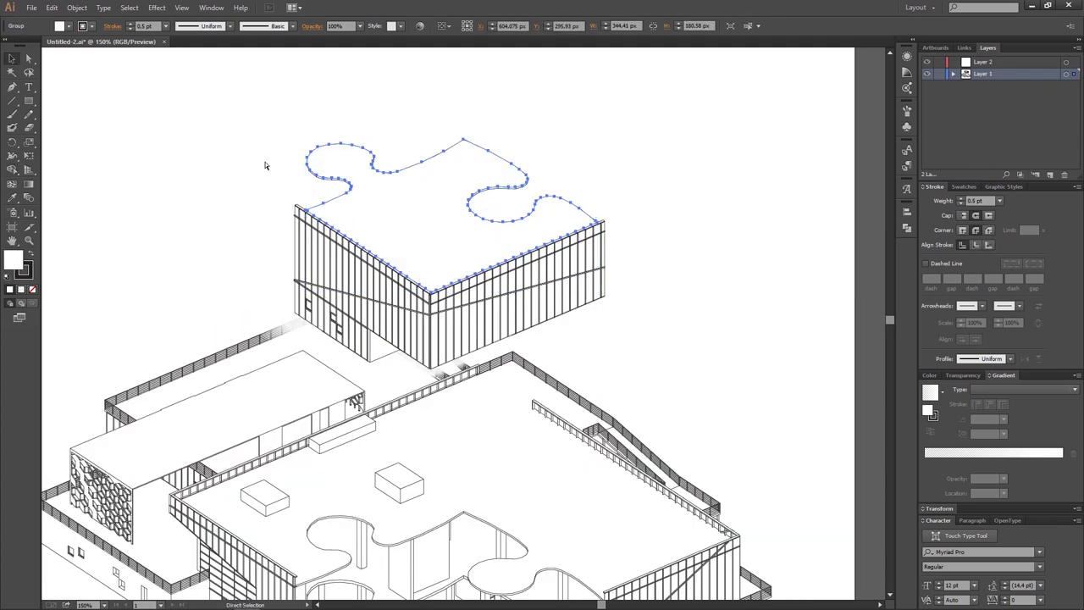
pyautogui.hotkey('shift', 'x')
pyautogui.moveTo(390, 207); pyautogui.dragTo(404, 206)
pyautogui.doubleClick(12, 259)
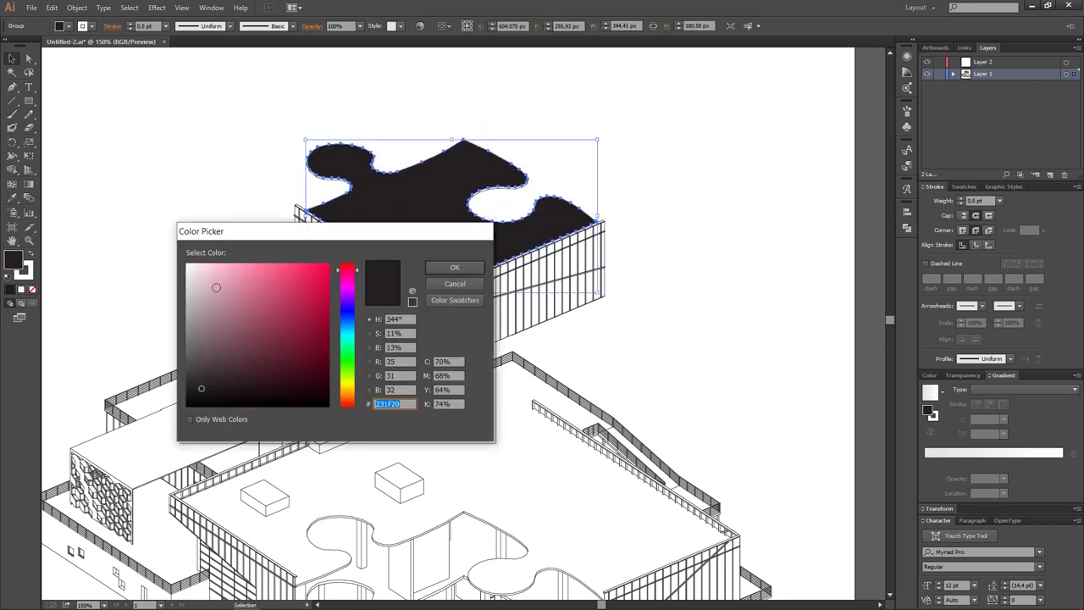
pyautogui.click(455, 266)
pyautogui.click(592, 281)
# - Reselect the roof, reset default colours, and reapply the light grey E5E5E5 fill
pyautogui.scroll(-2, 593, 281)
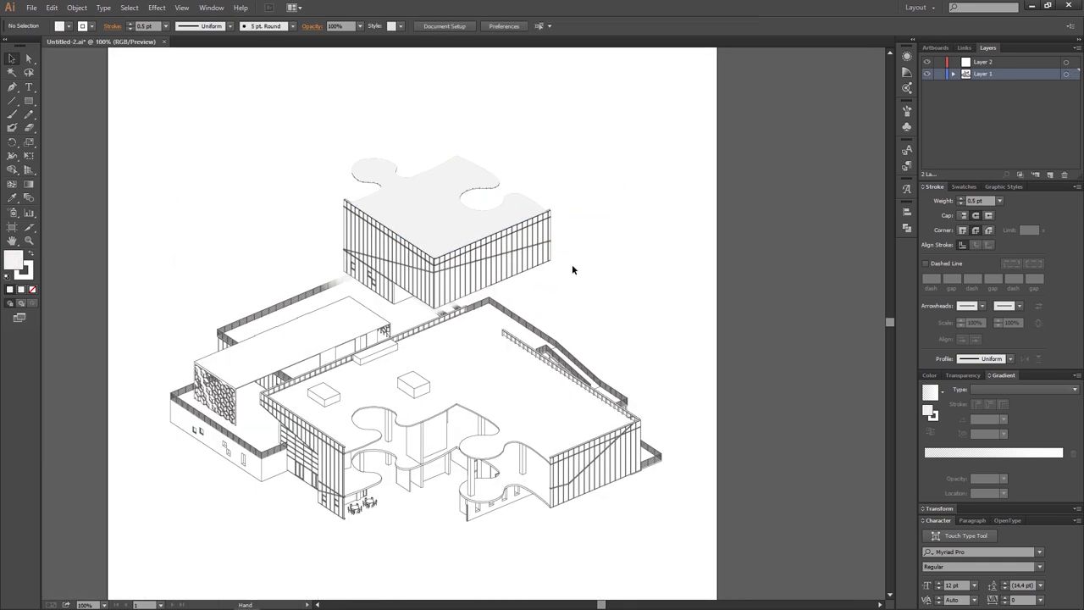
pyautogui.scroll(4, 464, 237)
pyautogui.click(464, 237)
pyautogui.press('d')
pyautogui.scroll(-2, 702, 237)
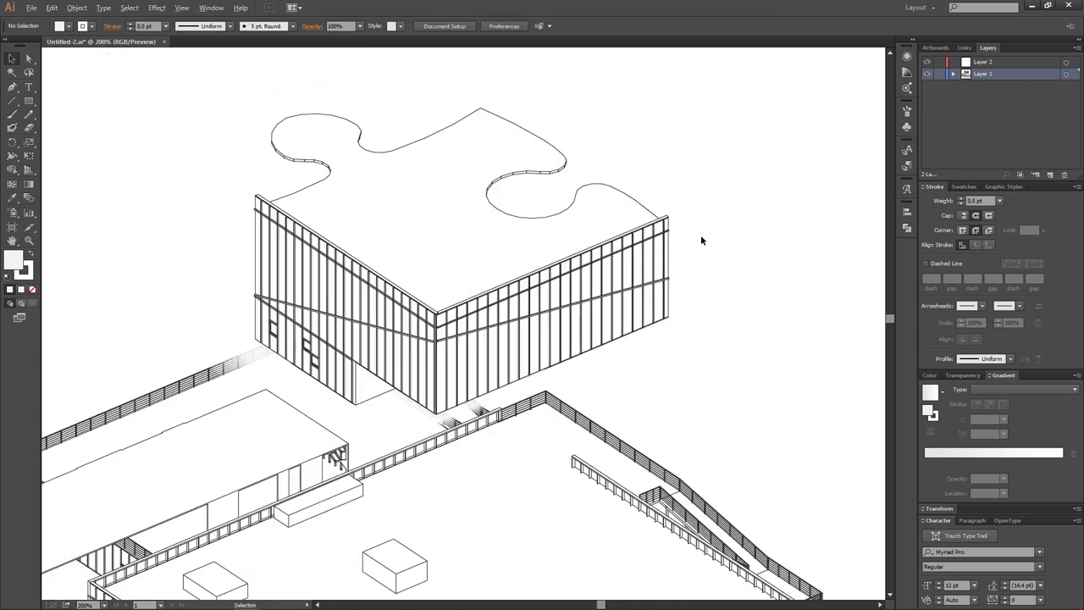
pyautogui.doubleClick(13, 259)
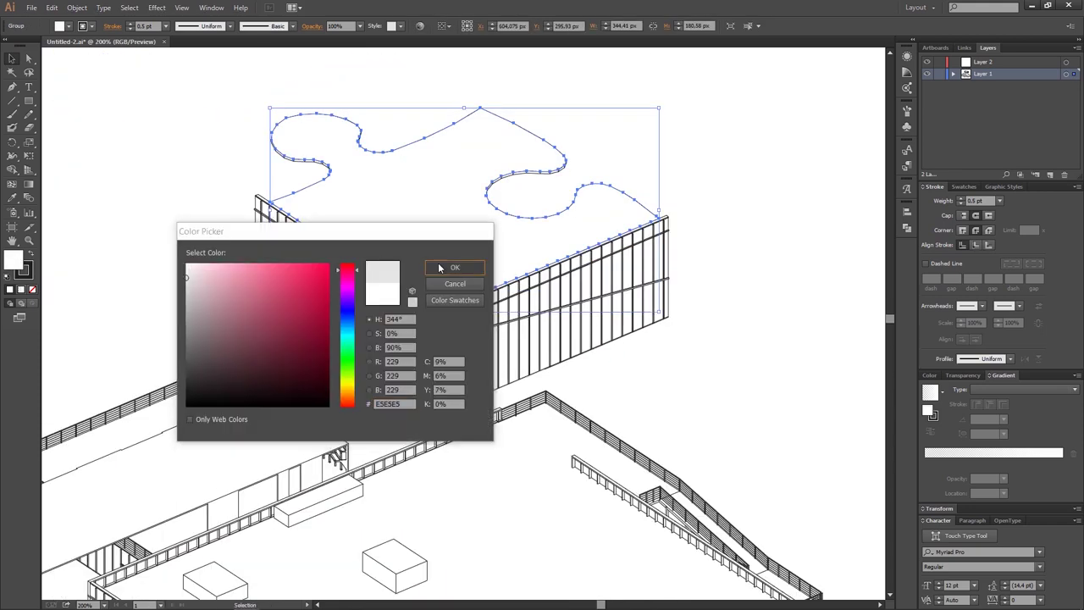
pyautogui.click(431, 269)
pyautogui.scroll(-1, 482, 249)
pyautogui.moveTo(177, 484); pyautogui.dragTo(797, 151)
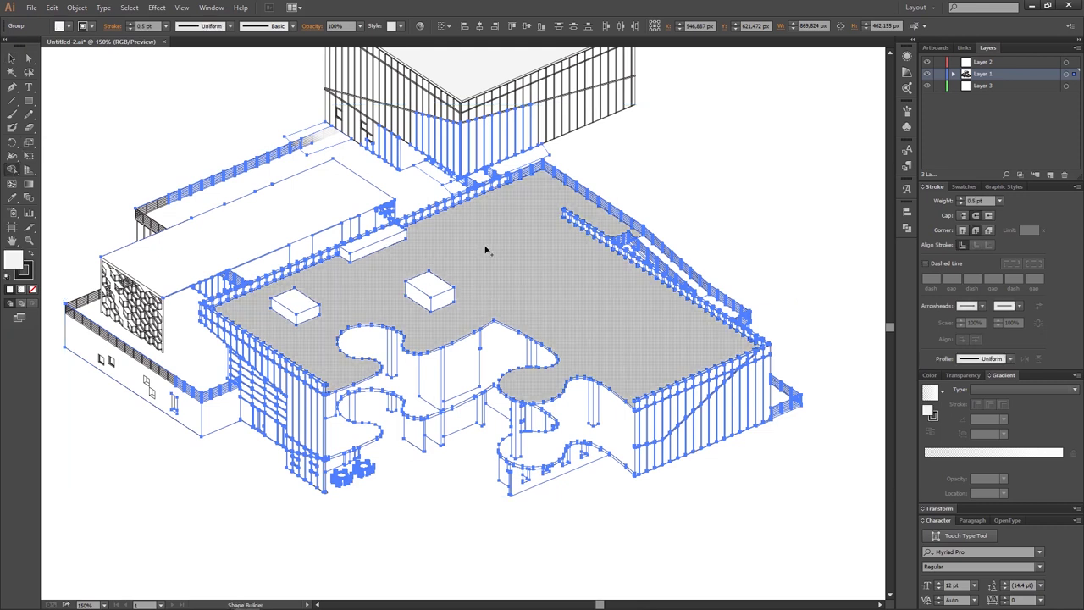
# - Merge the roof and three curved wall regions into filled shapes with Shape Builder
pyautogui.click(398, 249)
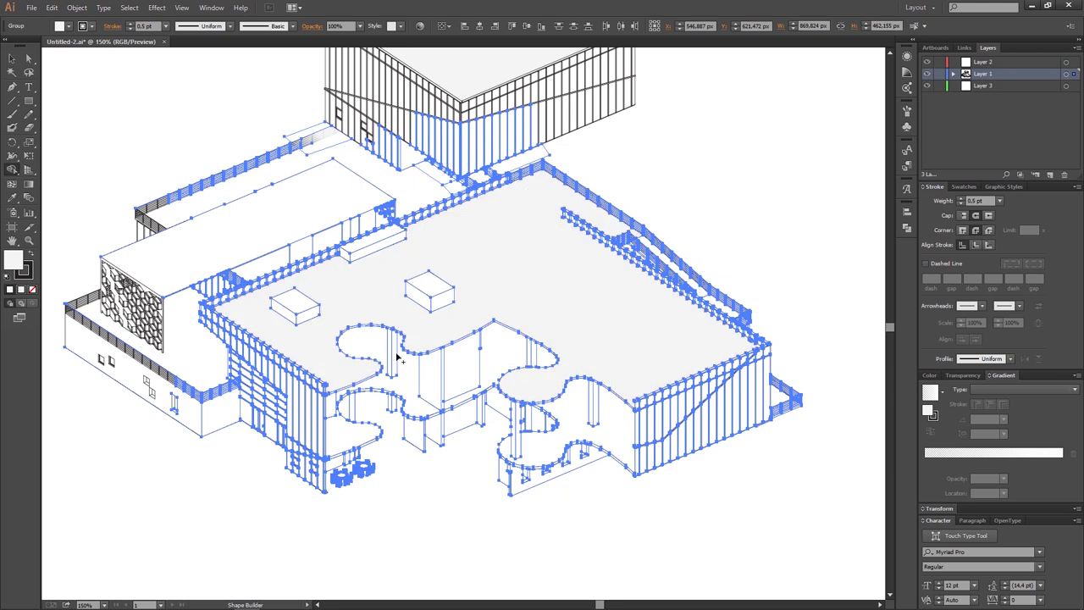
pyautogui.click(403, 383)
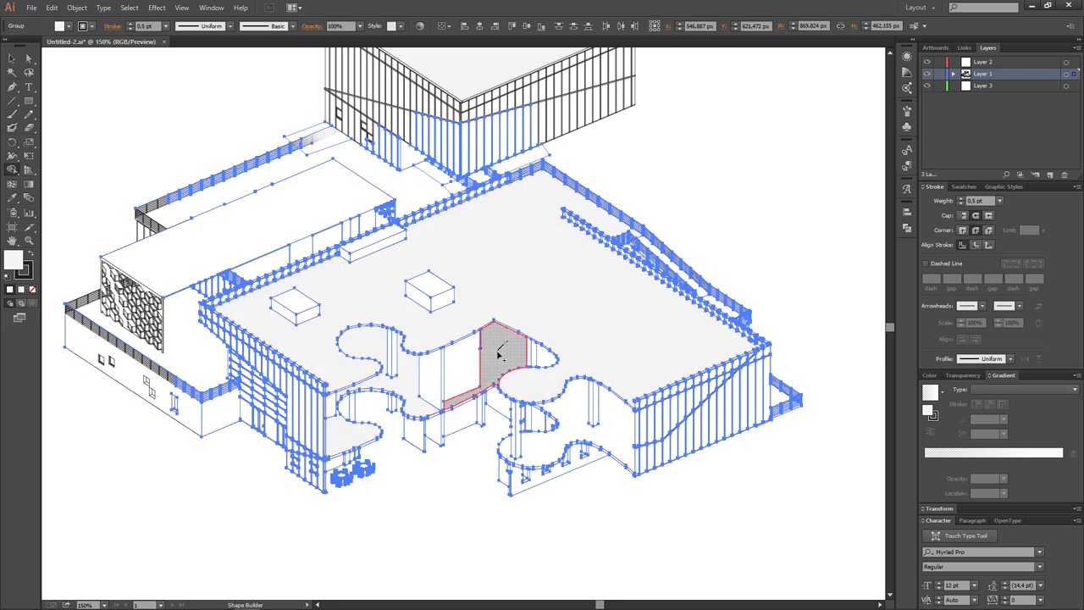
pyautogui.click(500, 354)
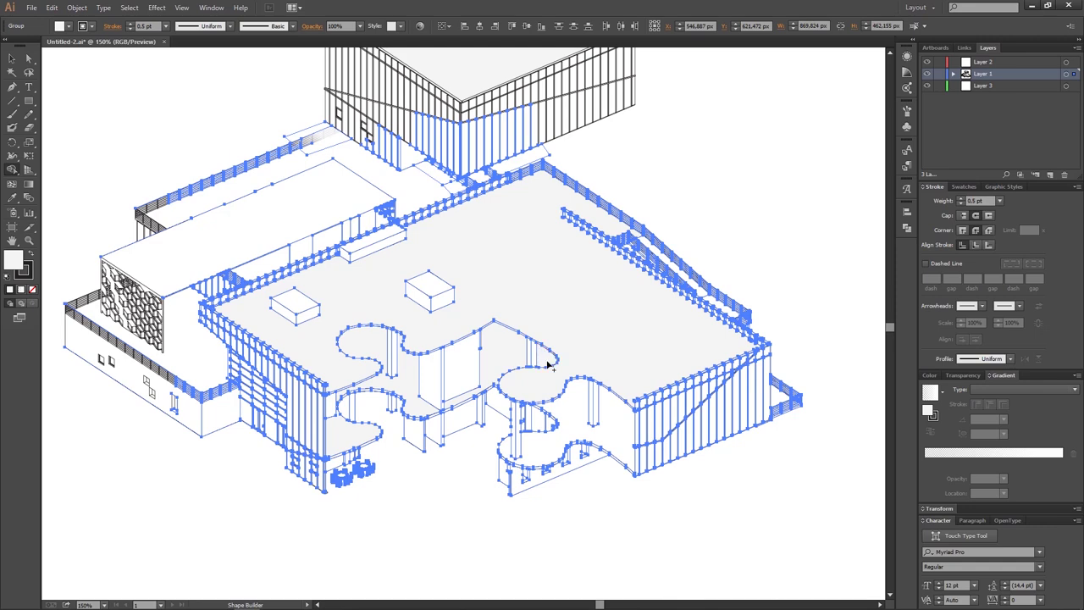
pyautogui.click(571, 417)
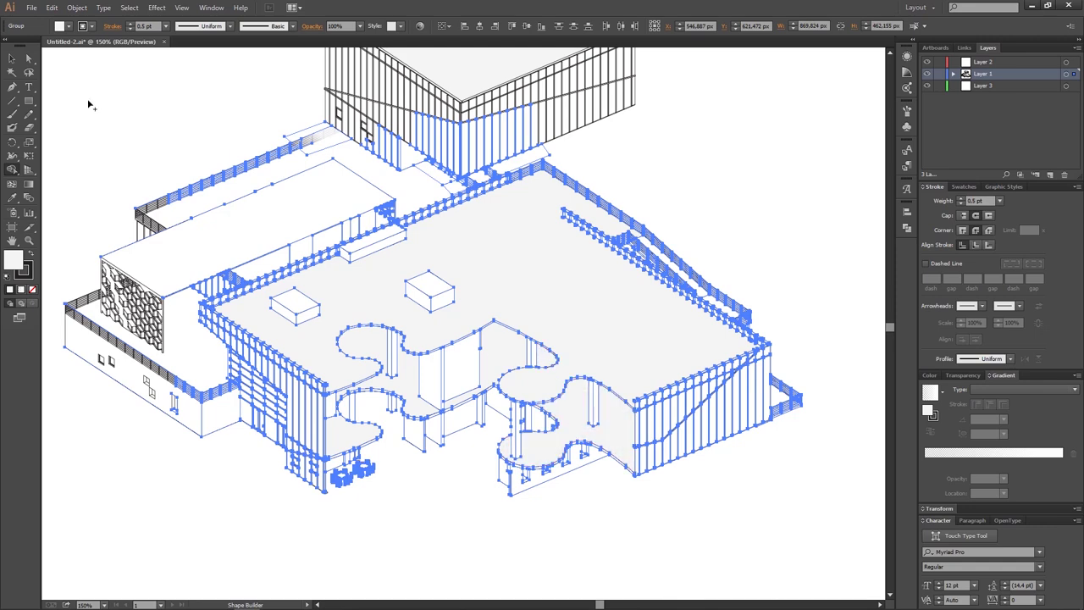
pyautogui.click(152, 89)
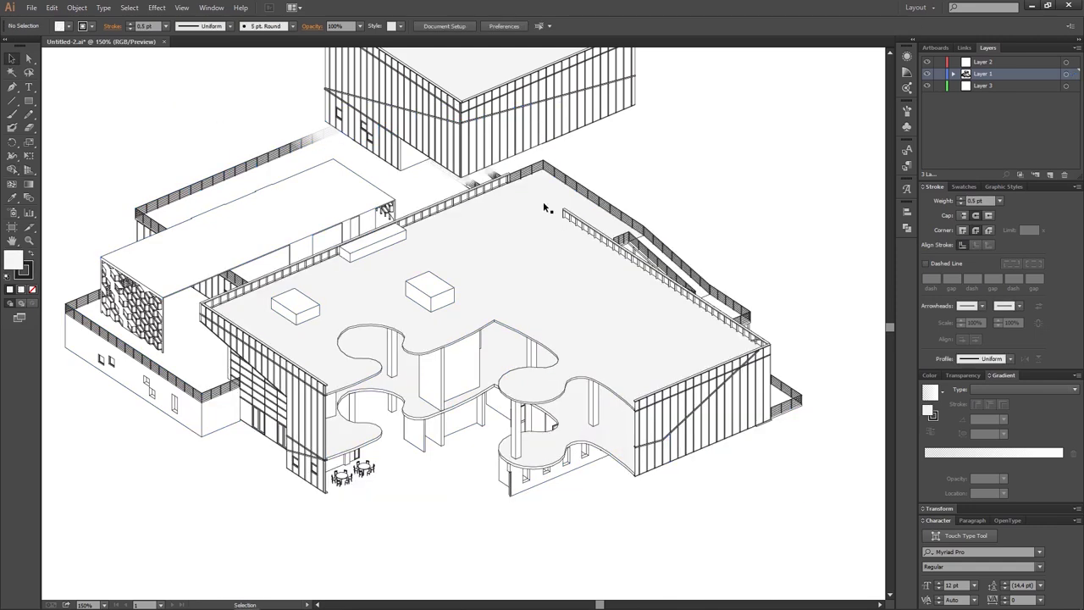
# - Reselect the lower building group, then select only the curved void wall group
pyautogui.click(585, 329)
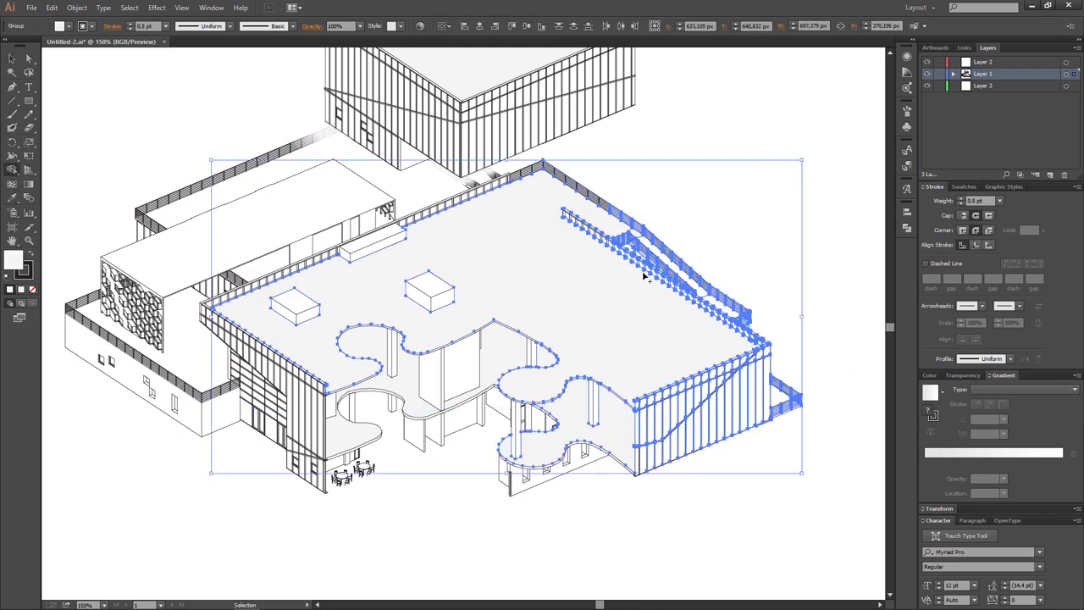
pyautogui.hotkey('shift', 'm')
pyautogui.scroll(3, 688, 280)
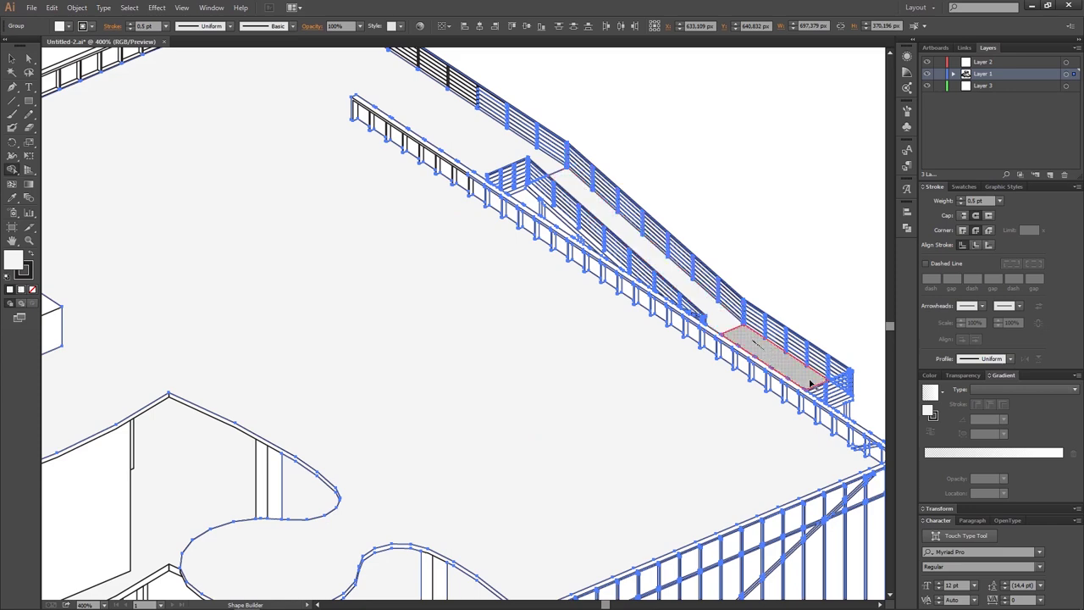
pyautogui.scroll(-5, 811, 384)
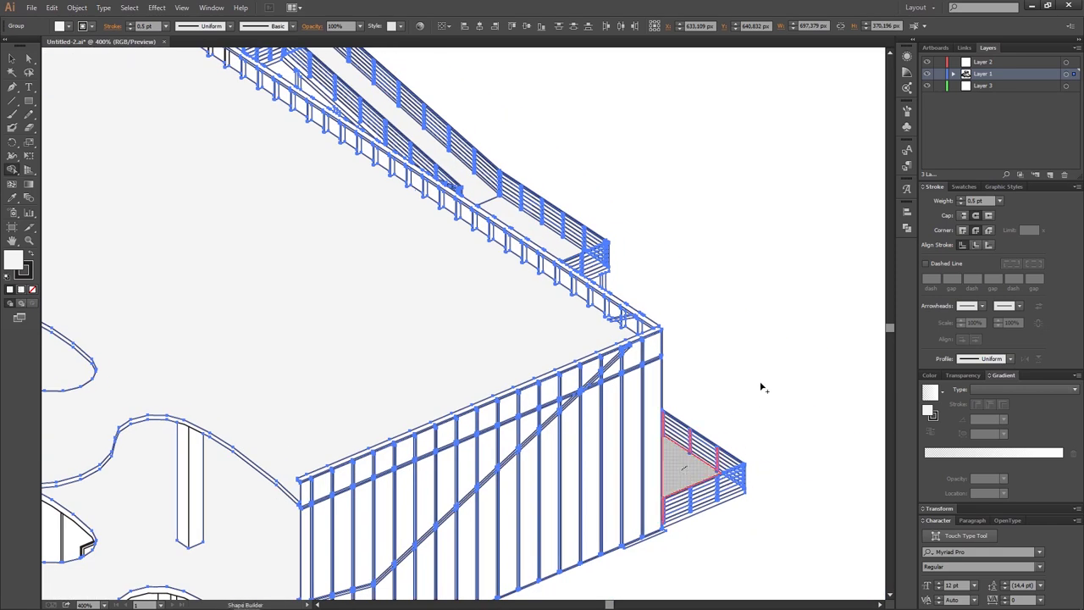
pyautogui.scroll(-1, 760, 388)
pyautogui.scroll(-1, 760, 389)
pyautogui.press('v')
pyautogui.hotkey('ctrl', 'shift', 'a')
pyautogui.scroll(-3, 578, 334)
pyautogui.click(435, 433)
pyautogui.scroll(3, 500, 421)
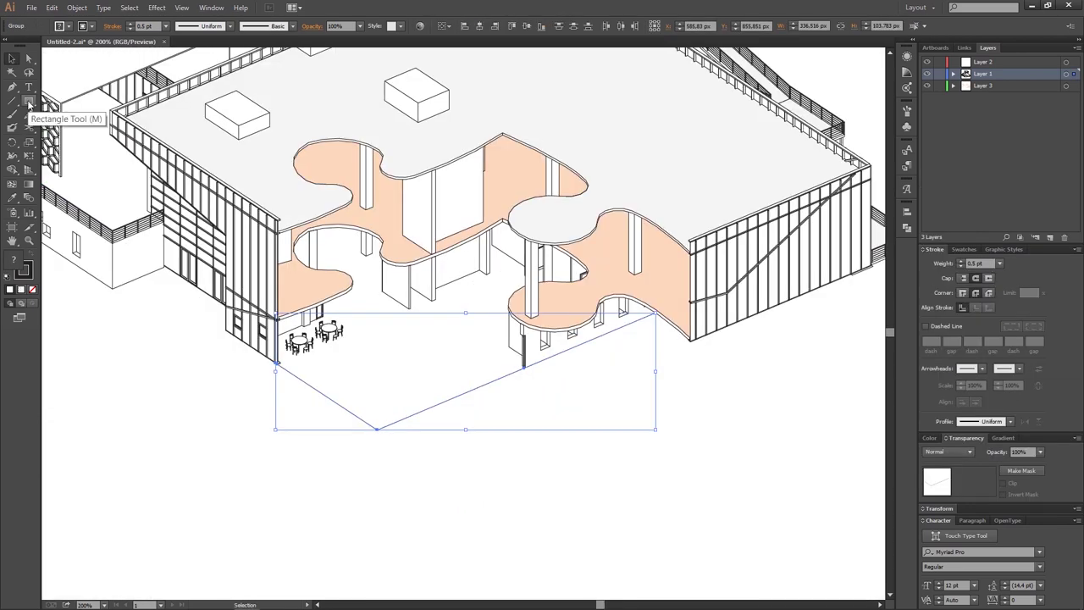
# - Adjust the selection's stroke colour and lower its opacity in the Transparency panel
pyautogui.click(23, 273)
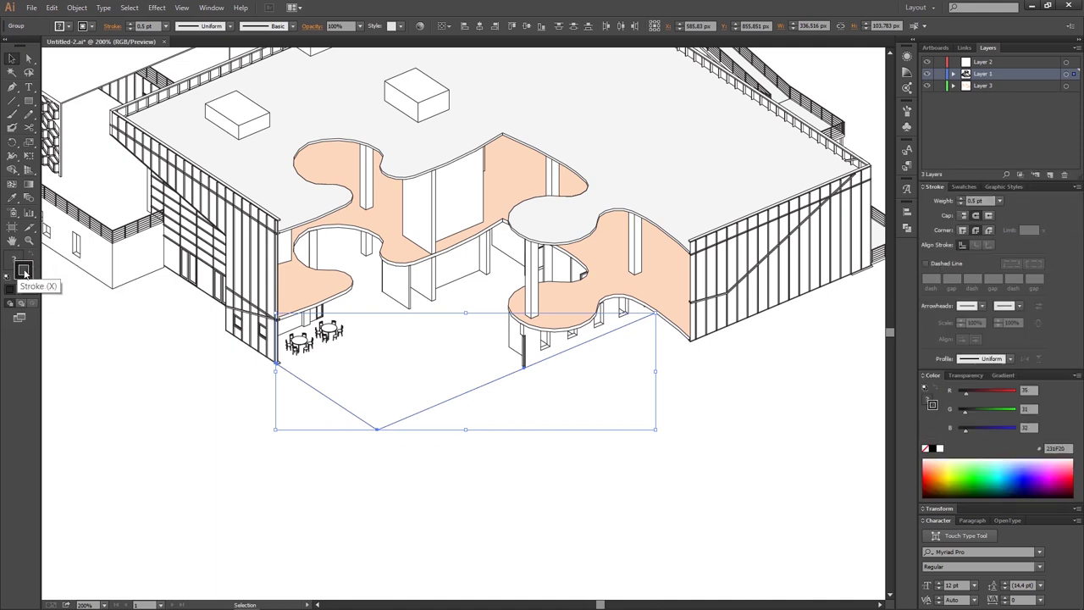
pyautogui.click(965, 374)
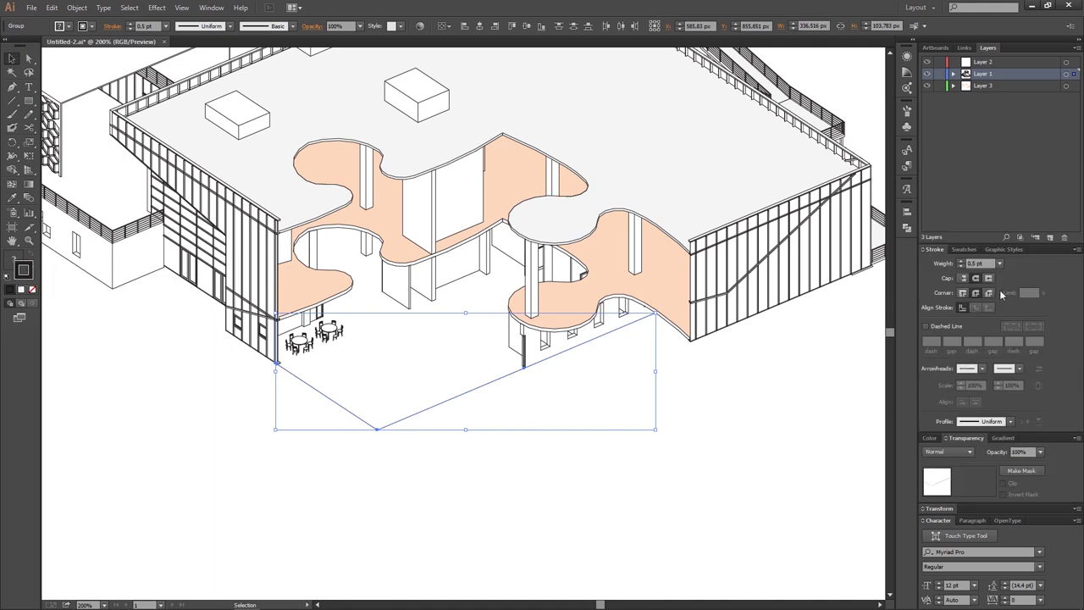
pyautogui.click(1041, 453)
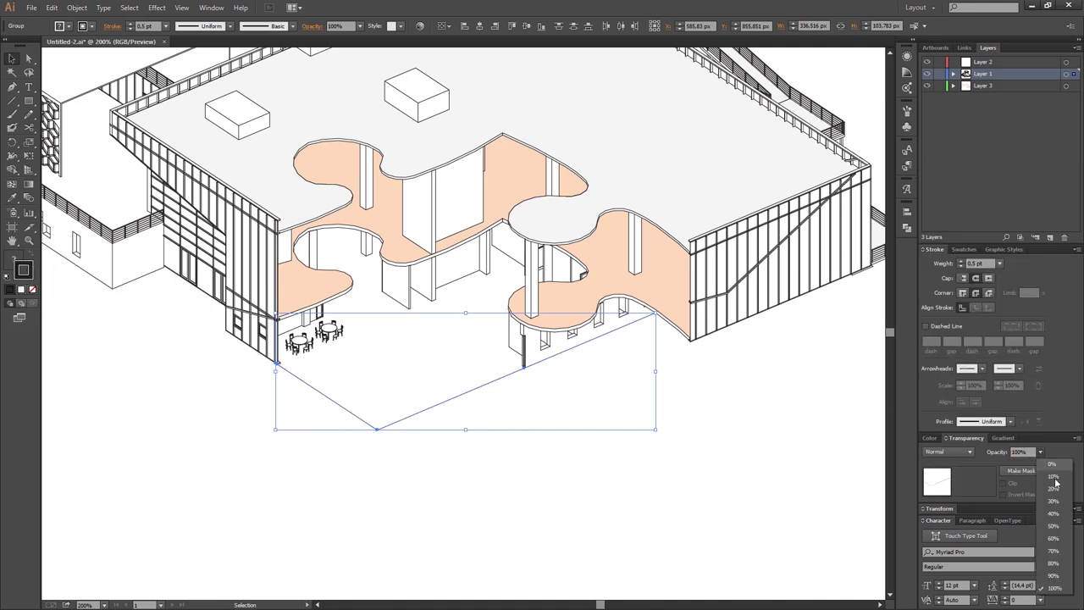
pyautogui.click(1054, 528)
pyautogui.click(479, 381)
# - Make the ground outline under the void dashed (8 pt dash, 3 pt gap) at 60% opacity
pyautogui.scroll(3, 560, 366)
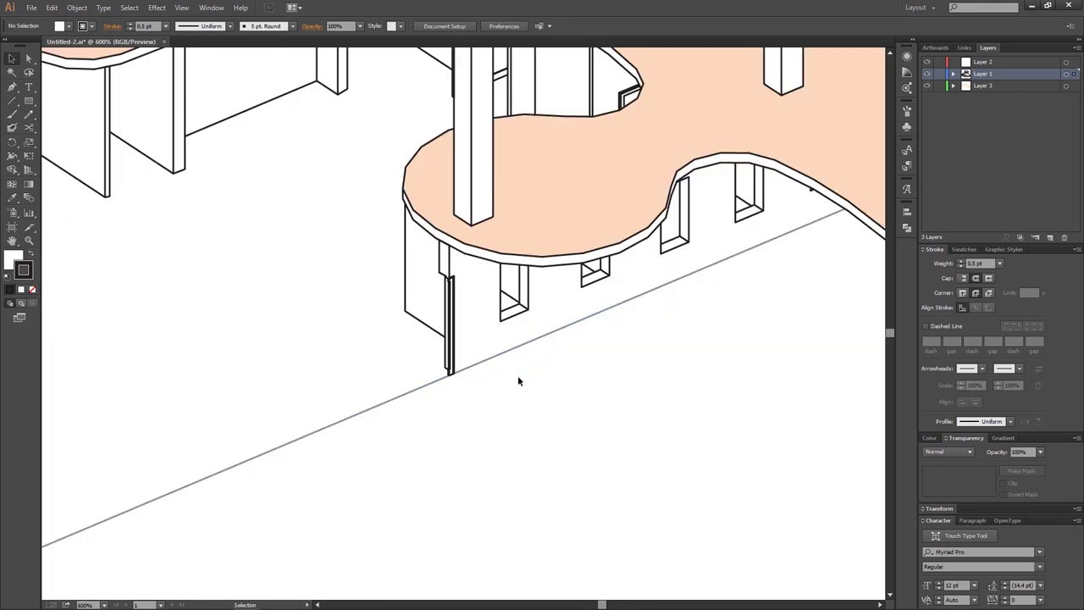
pyautogui.click(491, 357)
pyautogui.click(460, 431)
pyautogui.click(418, 387)
pyautogui.hscroll(-5, 537, 411)
pyautogui.hotkey('ctrl', 'shift', 'a')
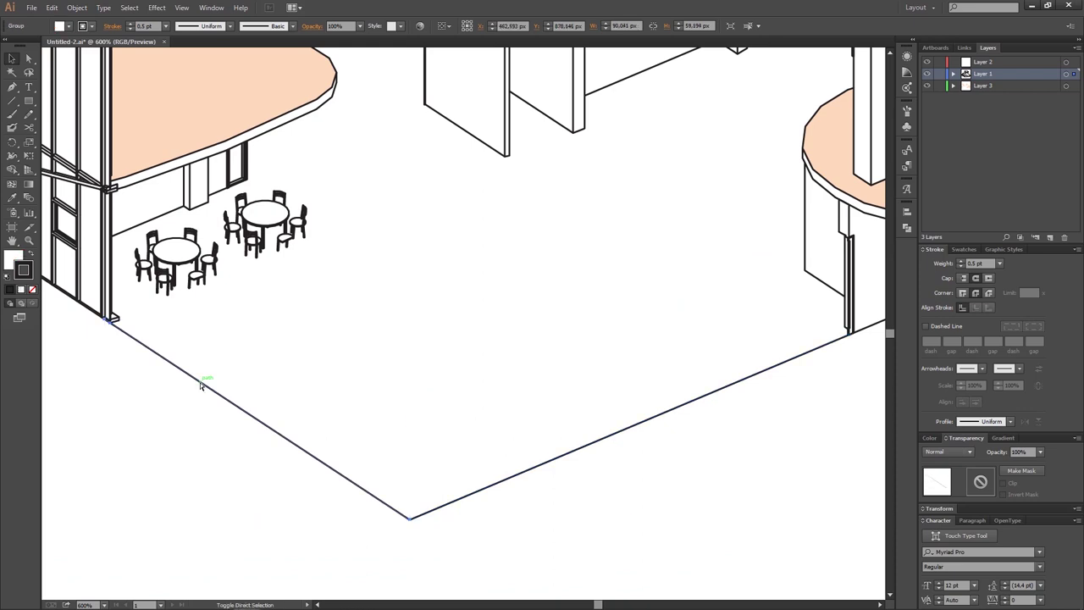
pyautogui.scroll(-1, 426, 443)
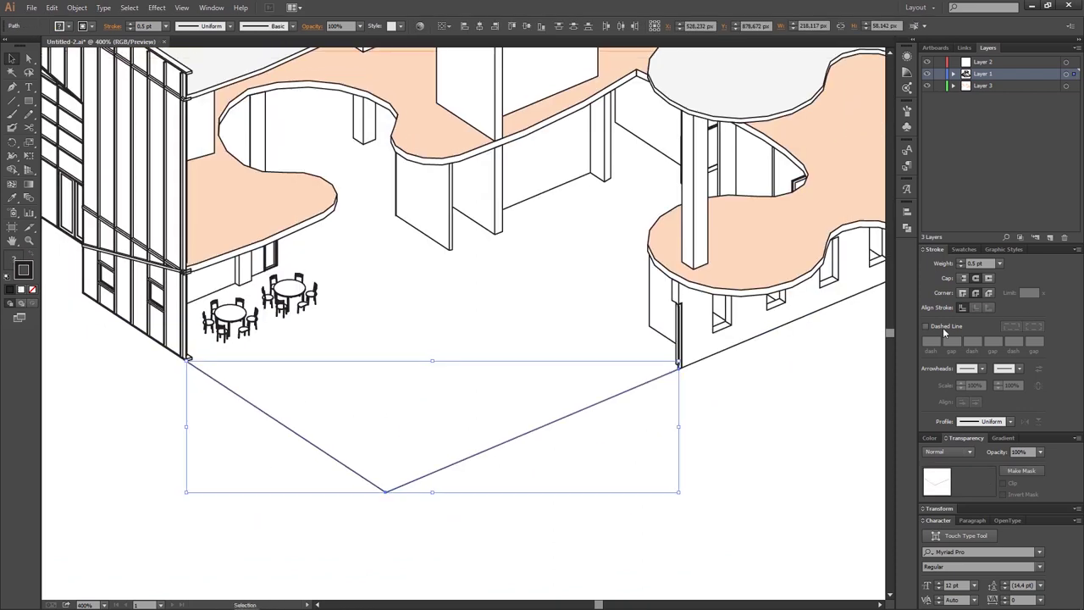
pyautogui.click(926, 326)
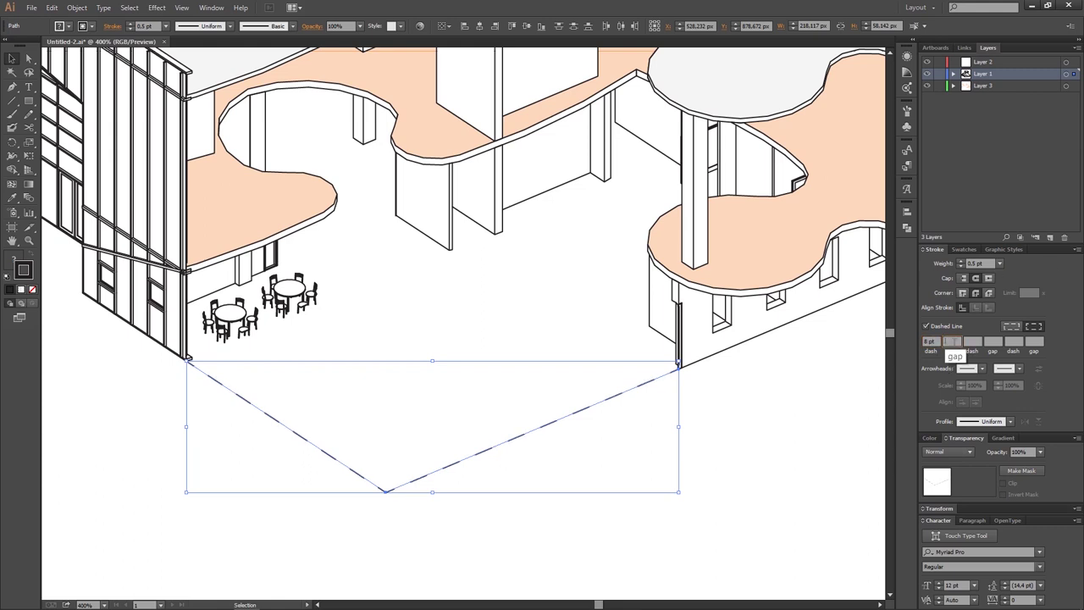
pyautogui.scroll(-1, 622, 434)
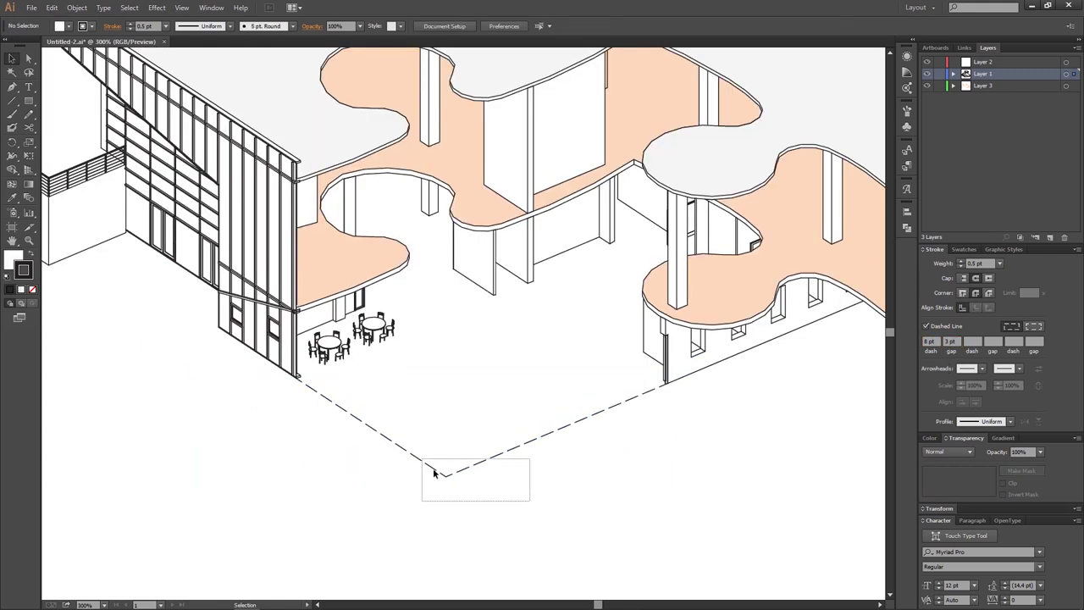
pyautogui.click(1054, 545)
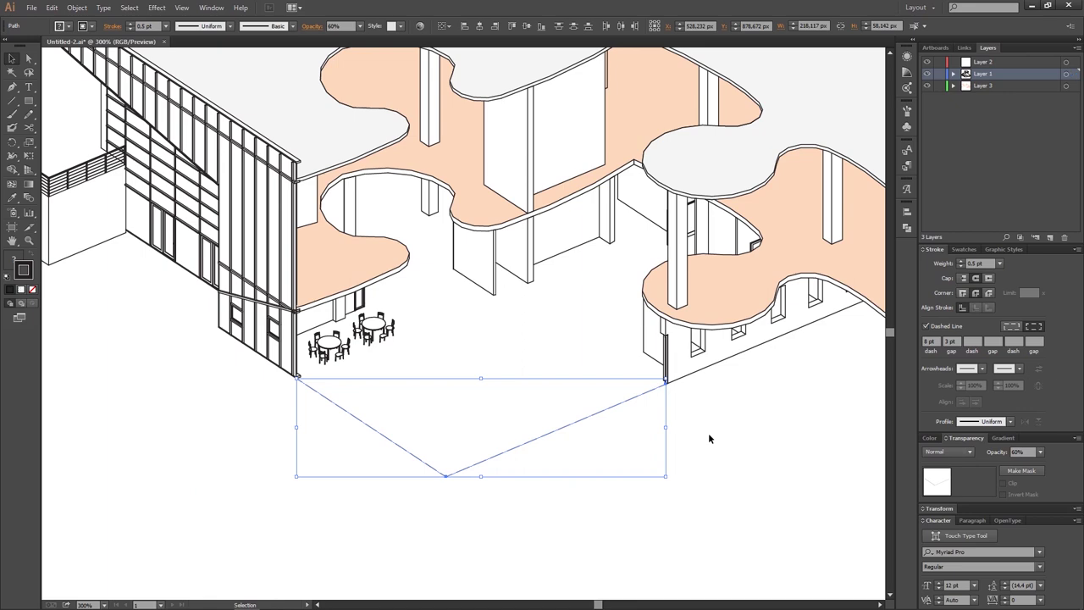
# - Deselect and pan the view to review the dashed ground outline
pyautogui.click(708, 433)
pyautogui.keyDown('alt'); pyautogui.scroll(-3, 707, 432); pyautogui.keyUp('alt')
pyautogui.keyDown('alt'); pyautogui.scroll(3, 517, 406); pyautogui.keyUp('alt')
pyautogui.moveTo(465, 395); pyautogui.dragTo(500, 404)
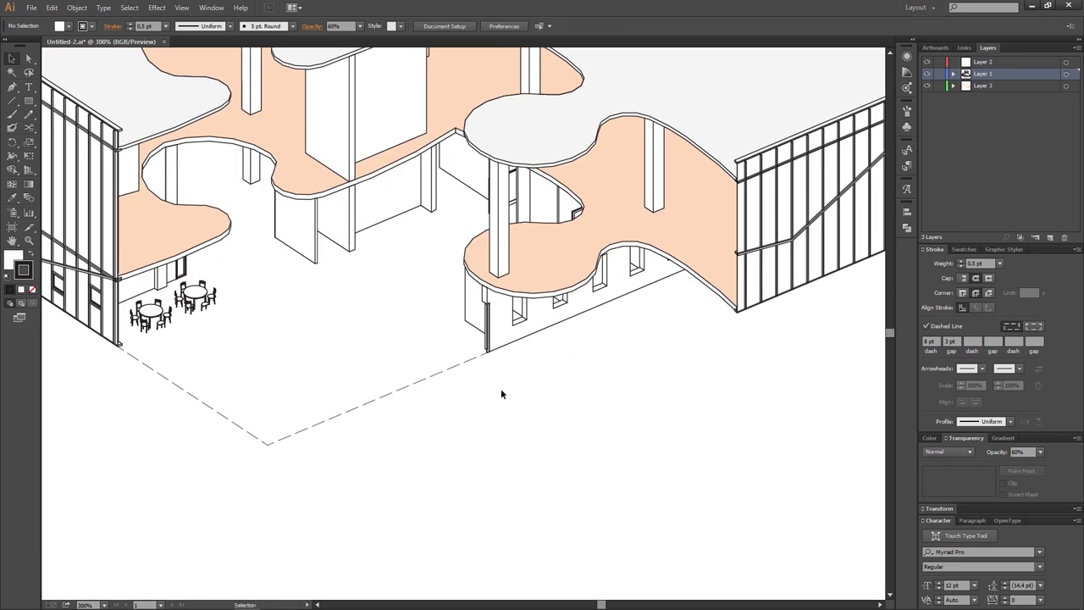
pyautogui.keyDown('alt'); pyautogui.scroll(-1, 260, 477); pyautogui.keyUp('alt')
pyautogui.keyDown('alt'); pyautogui.scroll(-2, 242, 496); pyautogui.keyUp('alt')
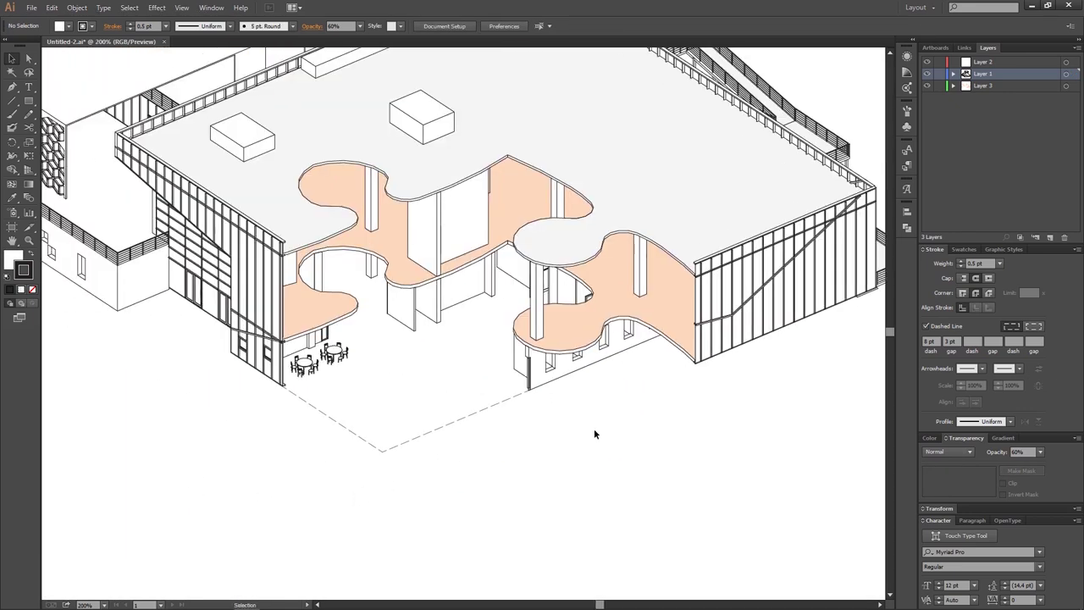
pyautogui.keyDown('alt'); pyautogui.scroll(-1, 584, 421); pyautogui.keyUp('alt')
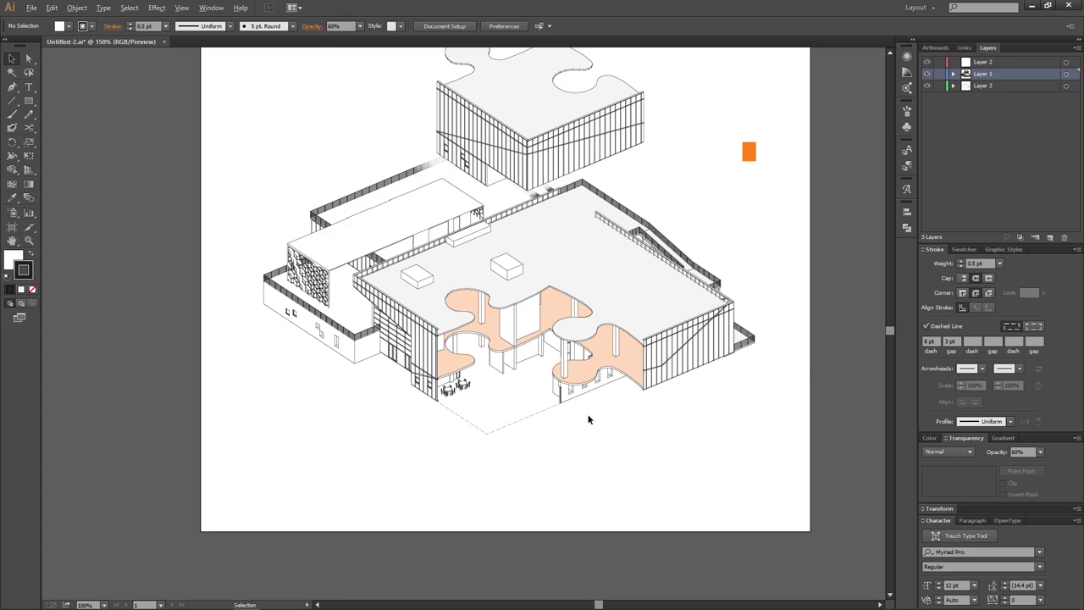
# - Stretch the small wall-corner group into a long diagonal line
pyautogui.keyDown('alt'); pyautogui.scroll(1, 588, 419); pyautogui.keyUp('alt')
pyautogui.keyDown('alt'); pyautogui.scroll(1, 573, 418); pyautogui.keyUp('alt')
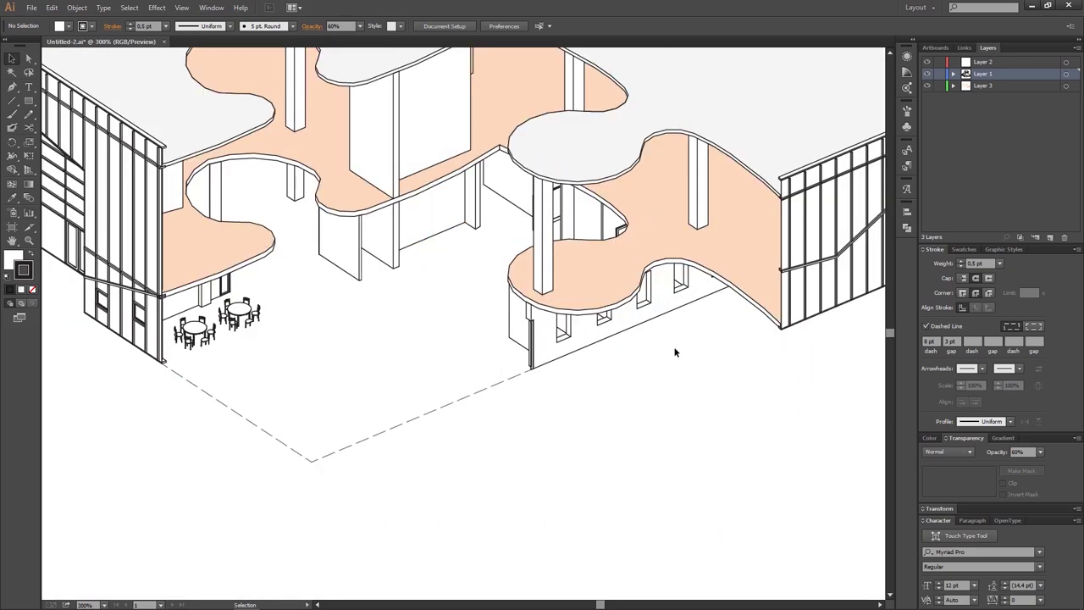
pyautogui.keyDown('alt'); pyautogui.scroll(-2, 695, 305); pyautogui.keyUp('alt')
pyautogui.keyDown('alt'); pyautogui.scroll(2, 682, 290); pyautogui.keyUp('alt')
pyautogui.keyDown('alt'); pyautogui.scroll(2, 652, 305); pyautogui.keyUp('alt')
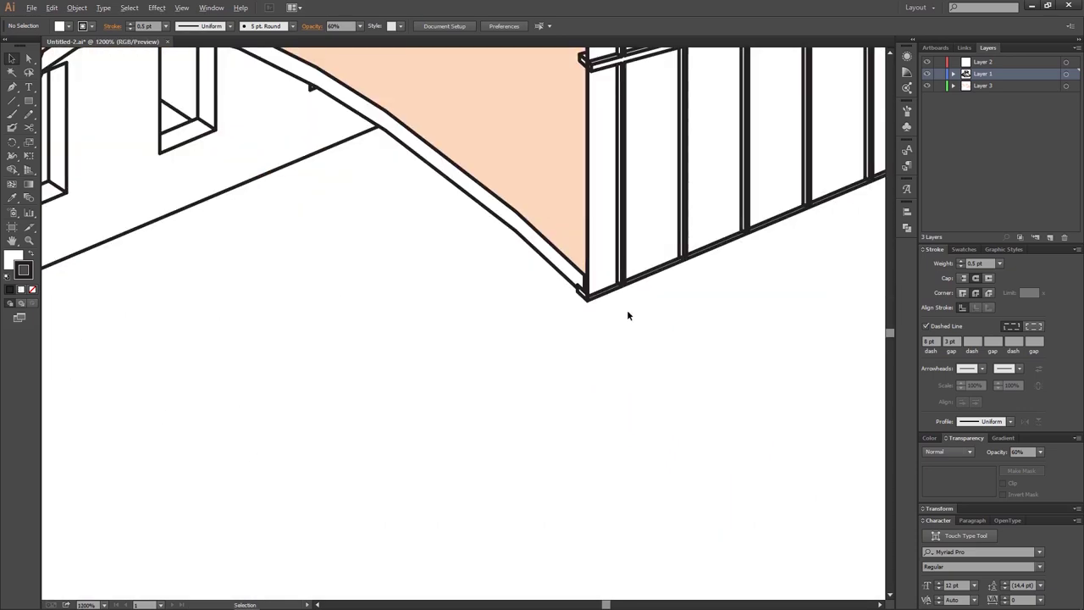
pyautogui.moveTo(619, 286); pyautogui.dragTo(367, 401)
pyautogui.moveTo(591, 302); pyautogui.dragTo(238, 448)
pyautogui.keyDown('alt'); pyautogui.scroll(-4, 826, 254); pyautogui.keyUp('alt')
pyautogui.moveTo(677, 310); pyautogui.dragTo(322, 453)
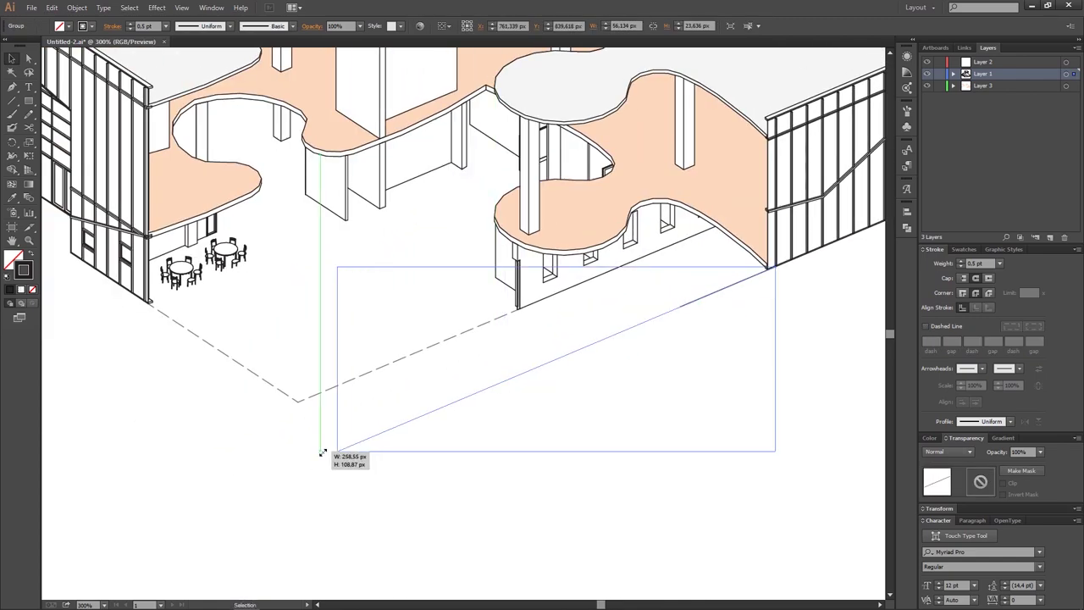
pyautogui.click(424, 508)
# - Extend the dashed site line to meet the lower solid wall line
pyautogui.click(295, 403)
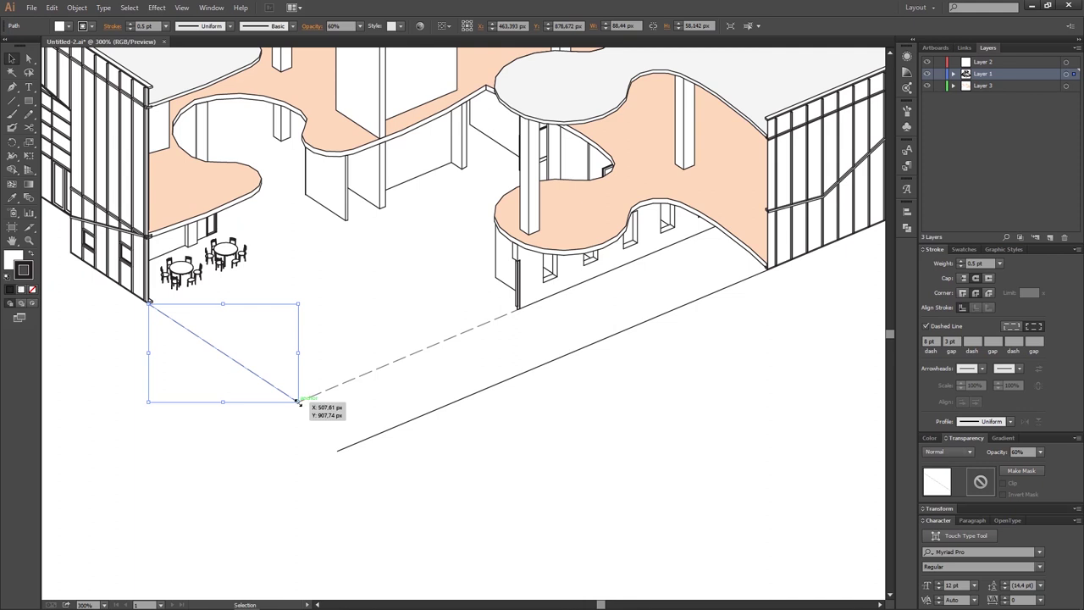
pyautogui.moveTo(297, 403); pyautogui.dragTo(366, 449)
pyautogui.keyDown('alt'); pyautogui.scroll(3, 385, 458); pyautogui.keyUp('alt')
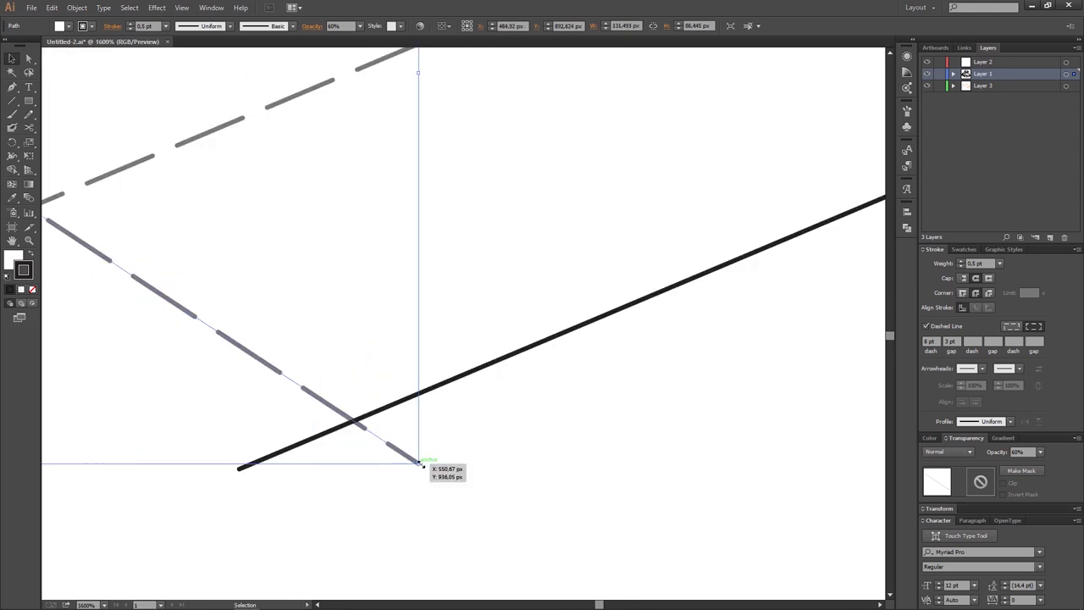
pyautogui.moveTo(385, 458); pyautogui.dragTo(358, 419)
pyautogui.moveTo(242, 466)
pyautogui.mouseDown()
pyautogui.moveTo(351, 421)
pyautogui.moveTo(338, 375)
pyautogui.mouseUp()
pyautogui.scroll(2, 348, 420)
pyautogui.click(441, 392)
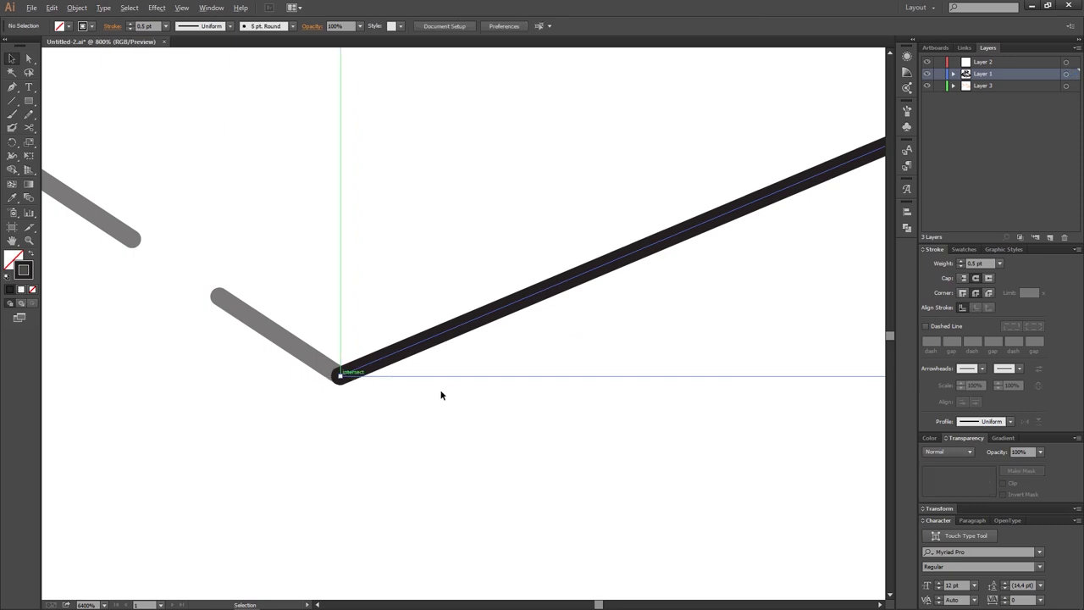
pyautogui.scroll(-4, 281, 485)
pyautogui.moveTo(282, 485); pyautogui.dragTo(479, 299)
# - Cut the lower line at the wall corner with Scissors and select the part beyond
pyautogui.press('c')
pyautogui.click(696, 261)
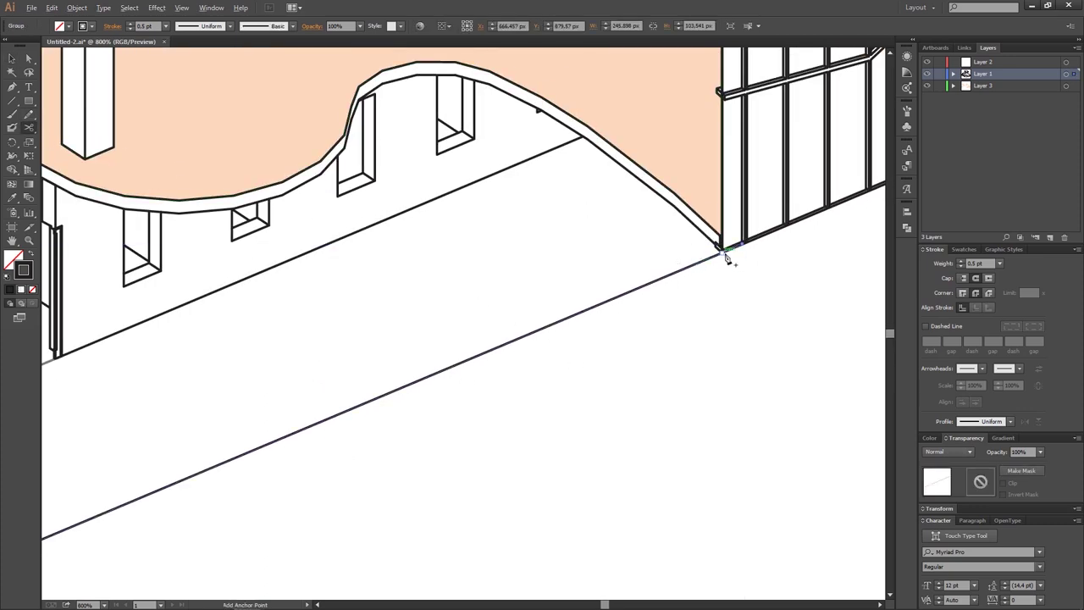
pyautogui.scroll(5, 727, 260)
pyautogui.click(688, 193)
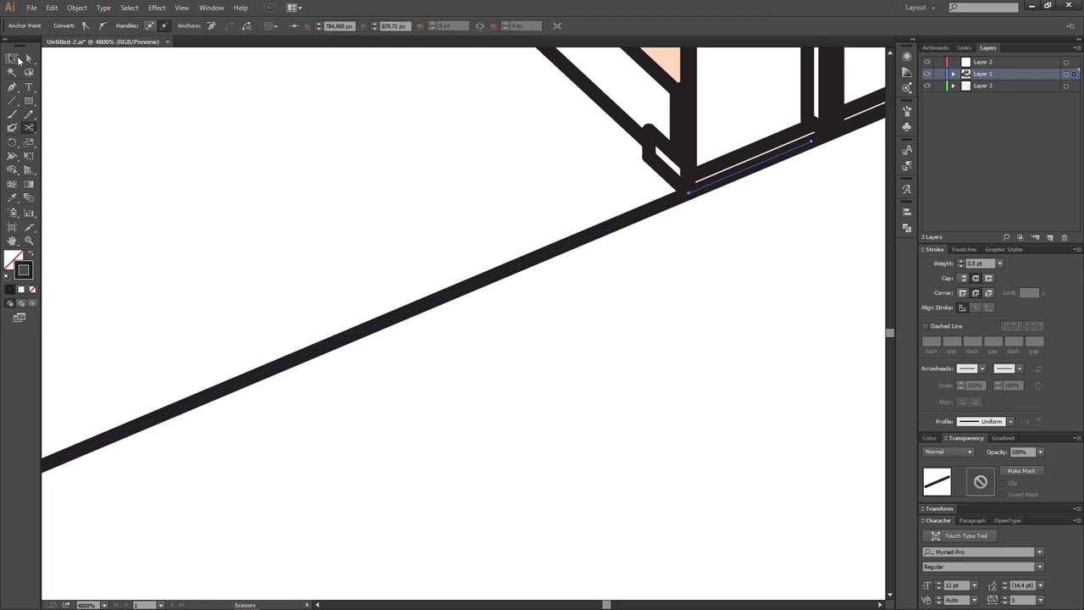
pyautogui.click(13, 58)
pyautogui.click(625, 220)
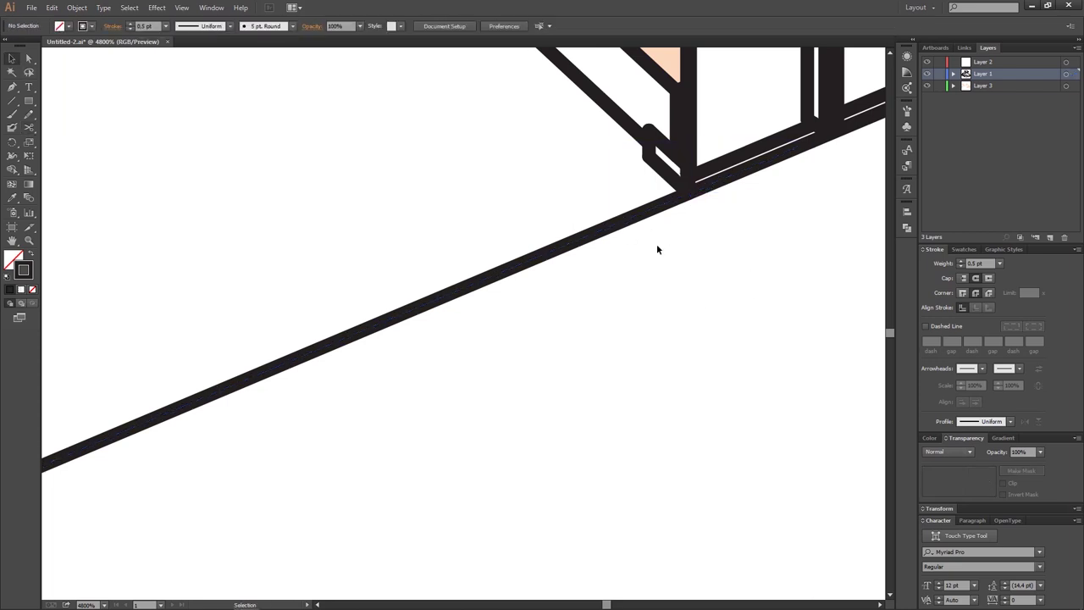
# - Eyedrop the dashed style from the site outline onto the cut lower line
pyautogui.scroll(-4, 656, 244)
pyautogui.scroll(-2, 471, 359)
pyautogui.press('i')
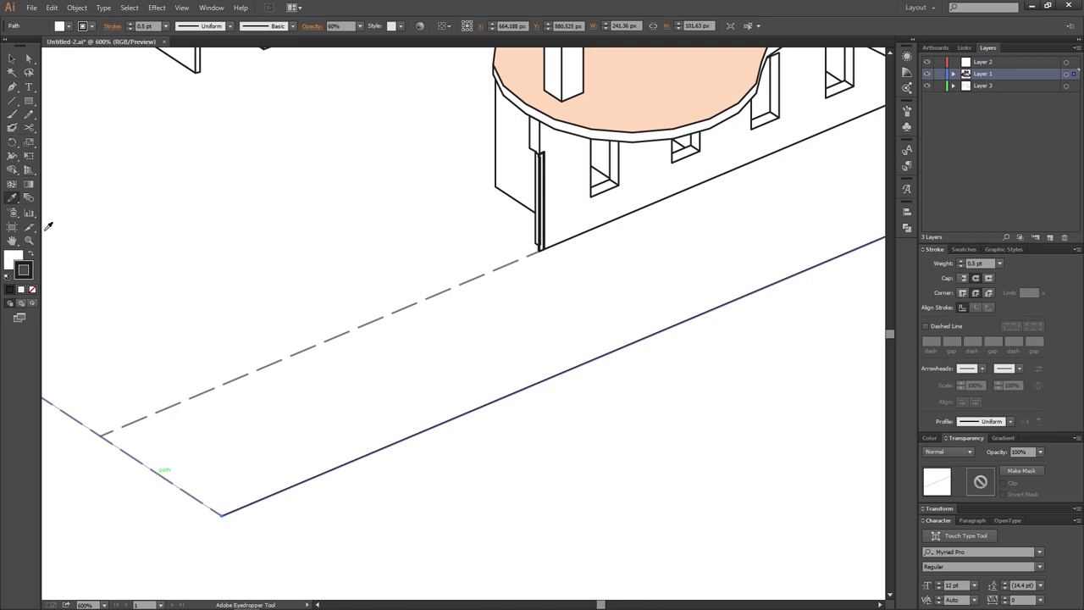
pyautogui.click(157, 472)
pyautogui.press('v')
pyautogui.click(404, 315)
# - Review the closed dashed outline and marquee-select most of the building
pyautogui.scroll(-3, 404, 315)
pyautogui.scroll(-1, 549, 419)
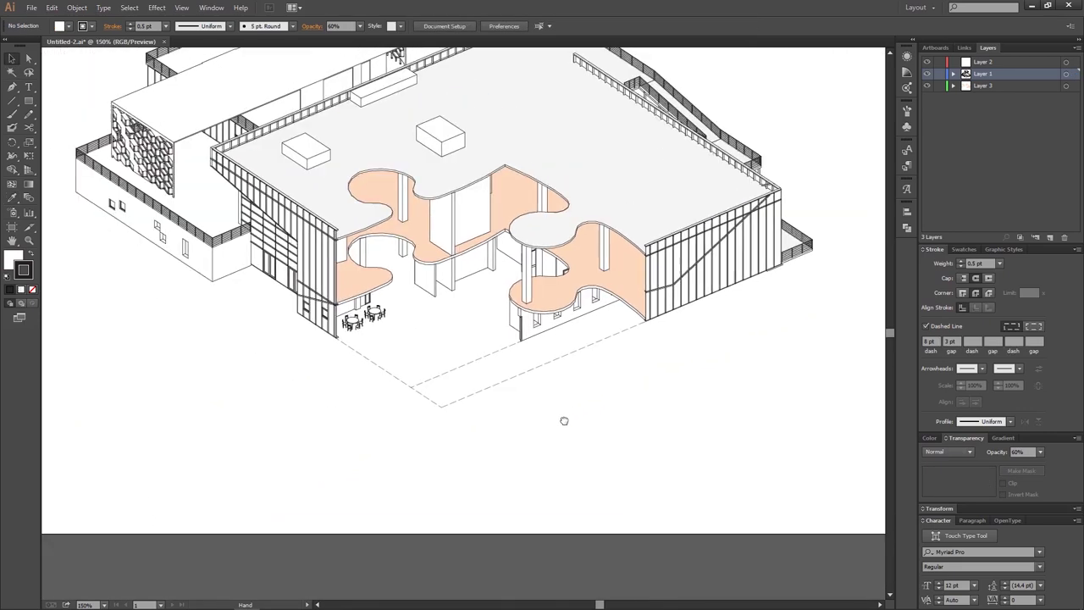
pyautogui.scroll(1, 496, 350)
pyautogui.scroll(1, 483, 341)
pyautogui.scroll(1, 491, 340)
pyautogui.scroll(-1, 499, 364)
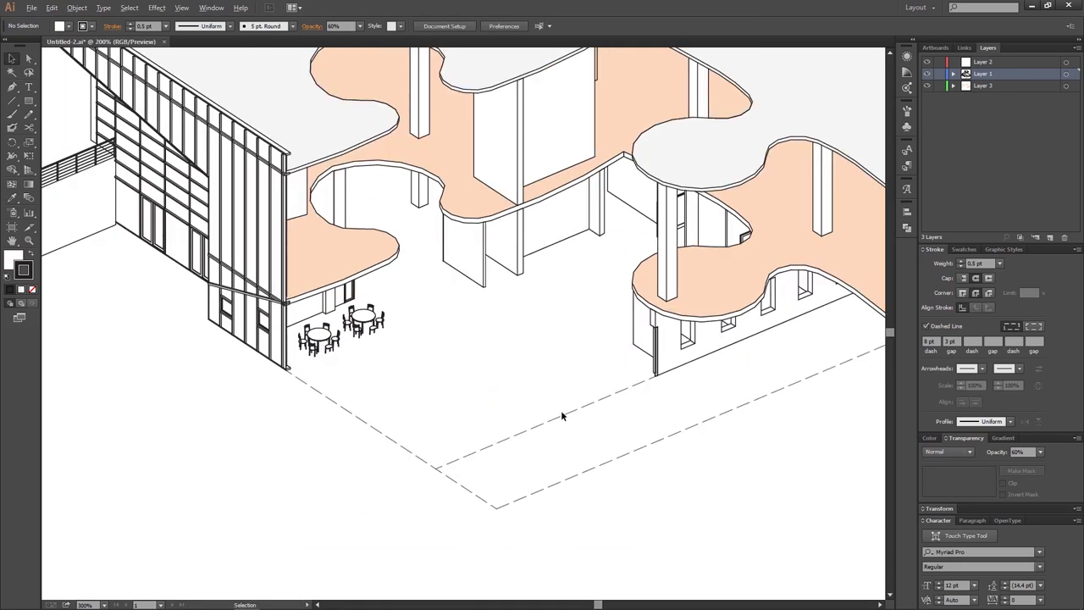
pyautogui.scroll(-1, 592, 381)
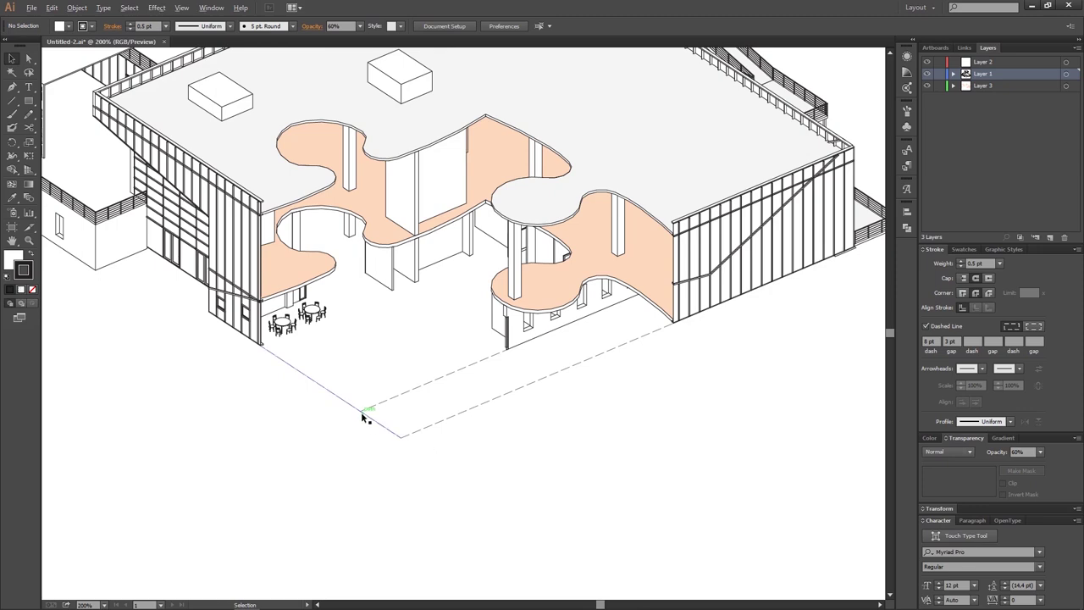
pyautogui.scroll(-1, 393, 402)
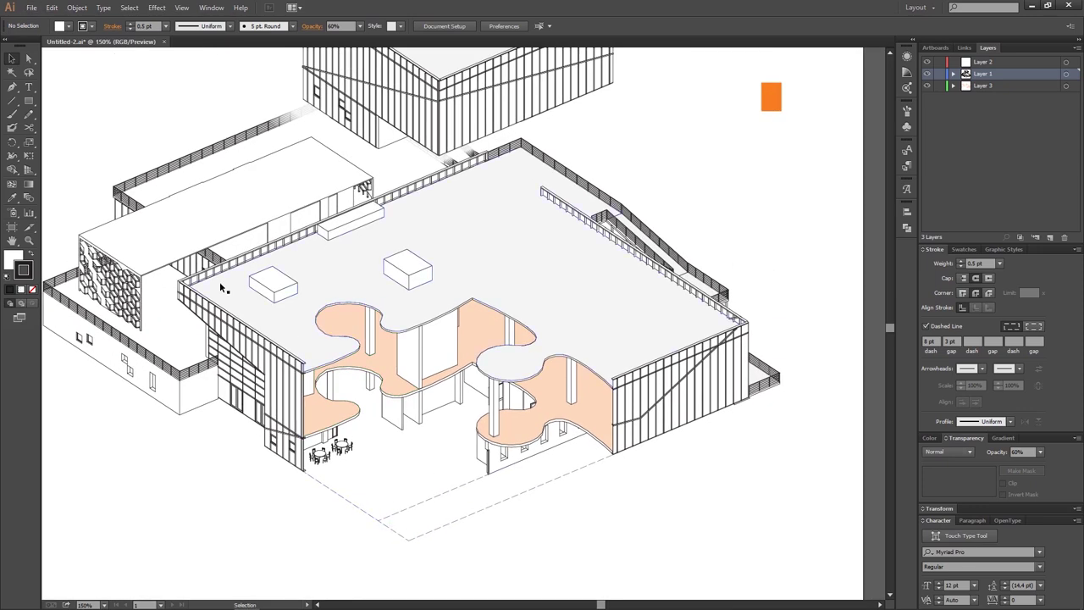
pyautogui.moveTo(467, 459); pyautogui.dragTo(502, 415)
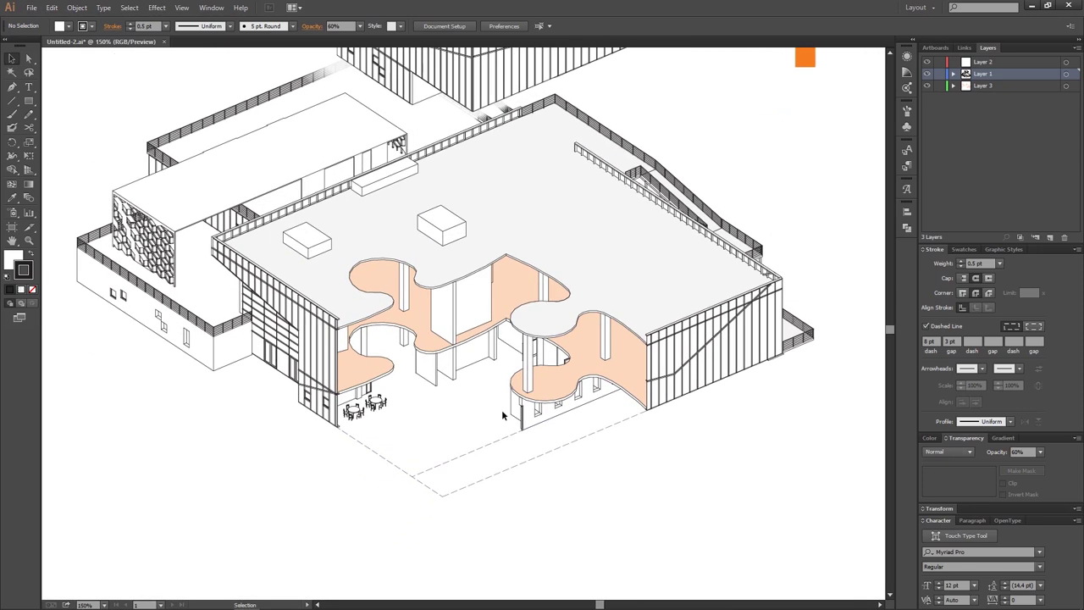
pyautogui.scroll(-2, 465, 477)
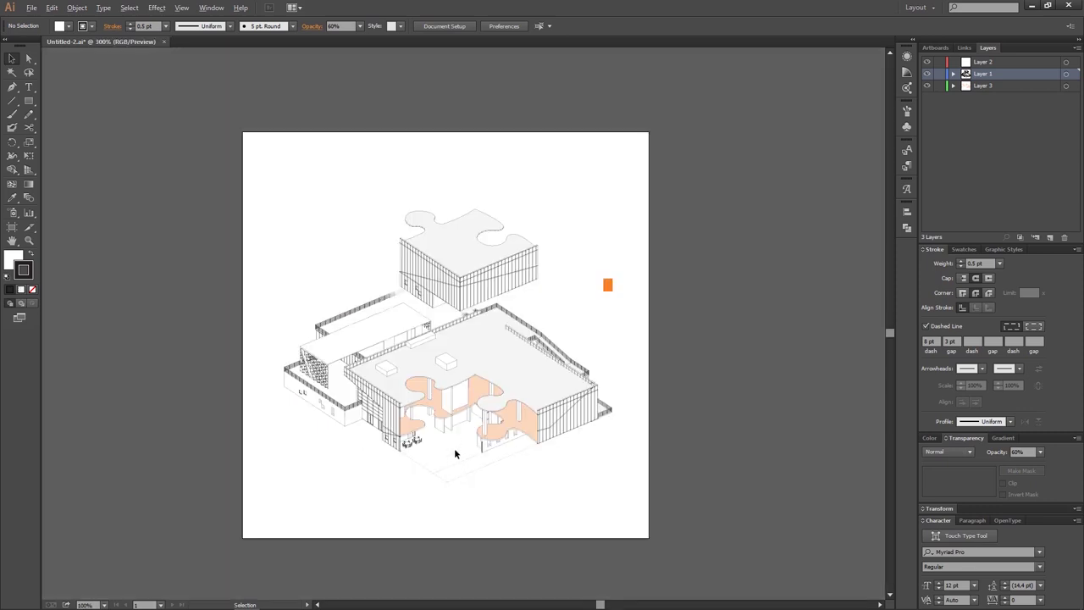
pyautogui.scroll(3, 456, 461)
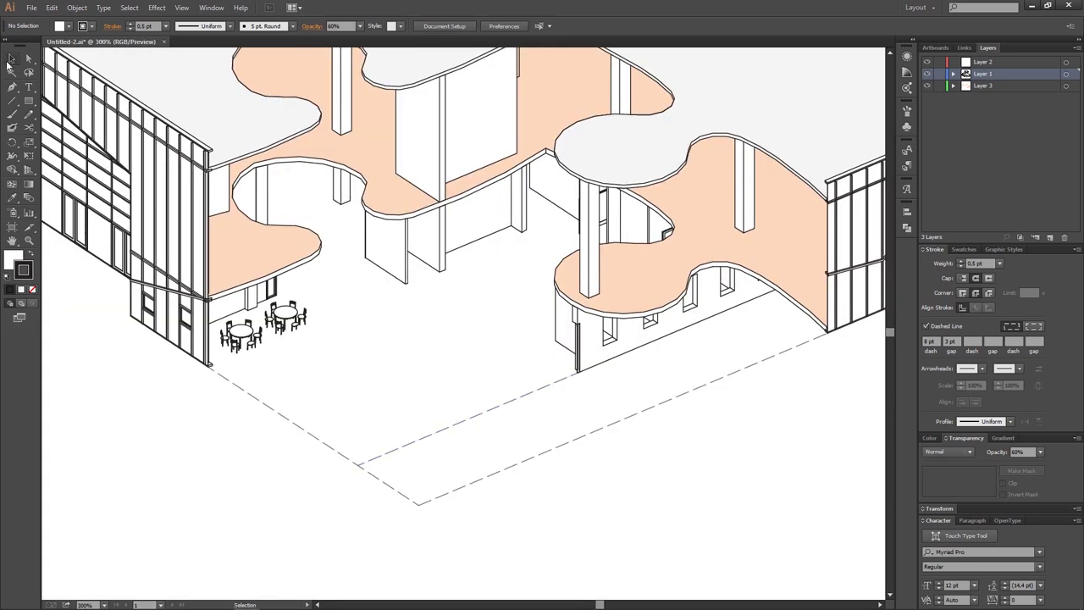
pyautogui.scroll(-1, 339, 322)
pyautogui.moveTo(223, 452); pyautogui.dragTo(692, 174)
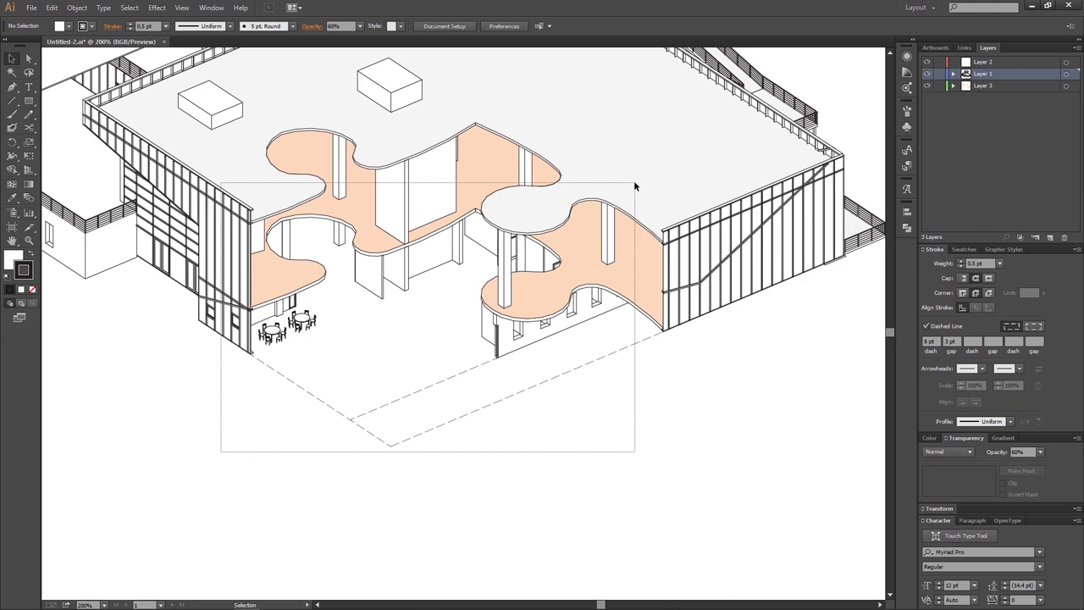
# - Merge the courtyard floor with Shape Builder and draw a vertical line from the wall corner
pyautogui.click(13, 170)
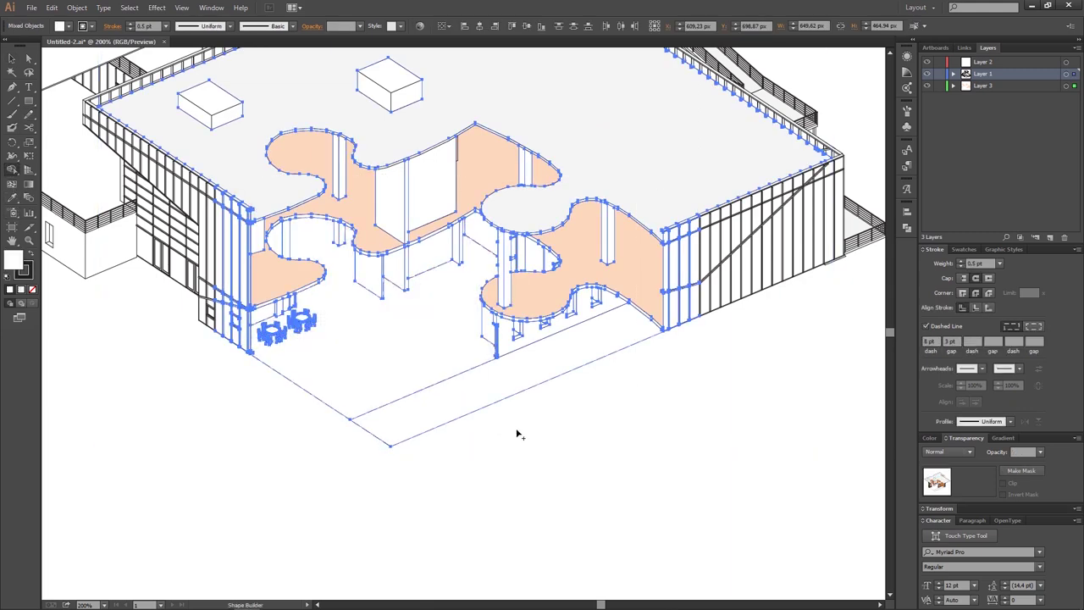
pyautogui.click(474, 397)
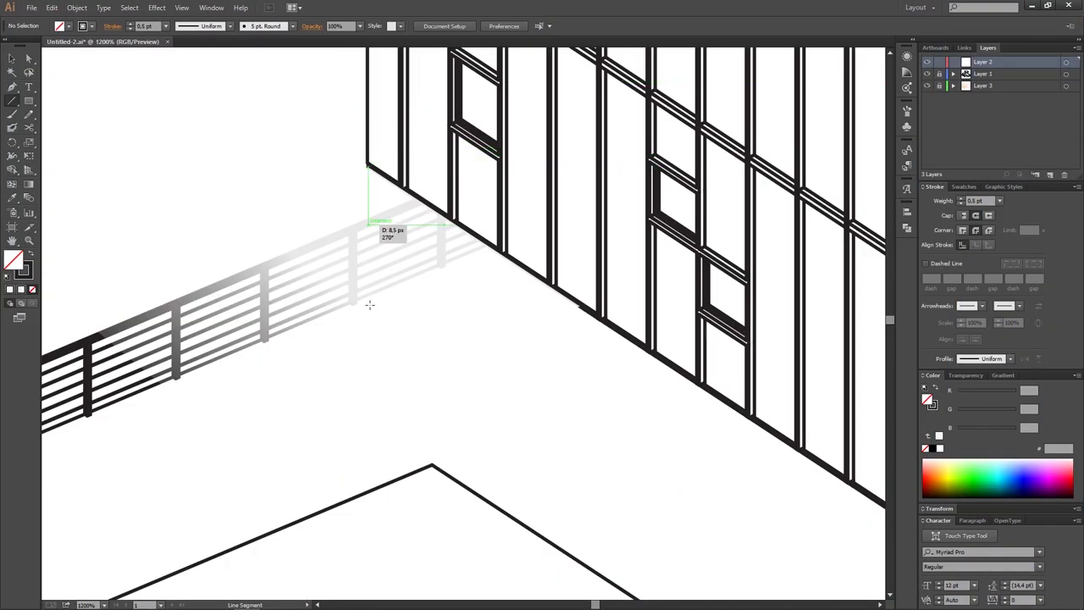
pyautogui.moveTo(370, 304); pyautogui.dragTo(366, 518)
pyautogui.hotkey('ctrl', '-')
pyautogui.press('v')
pyautogui.moveTo(375, 396)
pyautogui.mouseDown()
pyautogui.moveTo(372, 246)
pyautogui.moveTo(378, 439)
pyautogui.mouseUp()
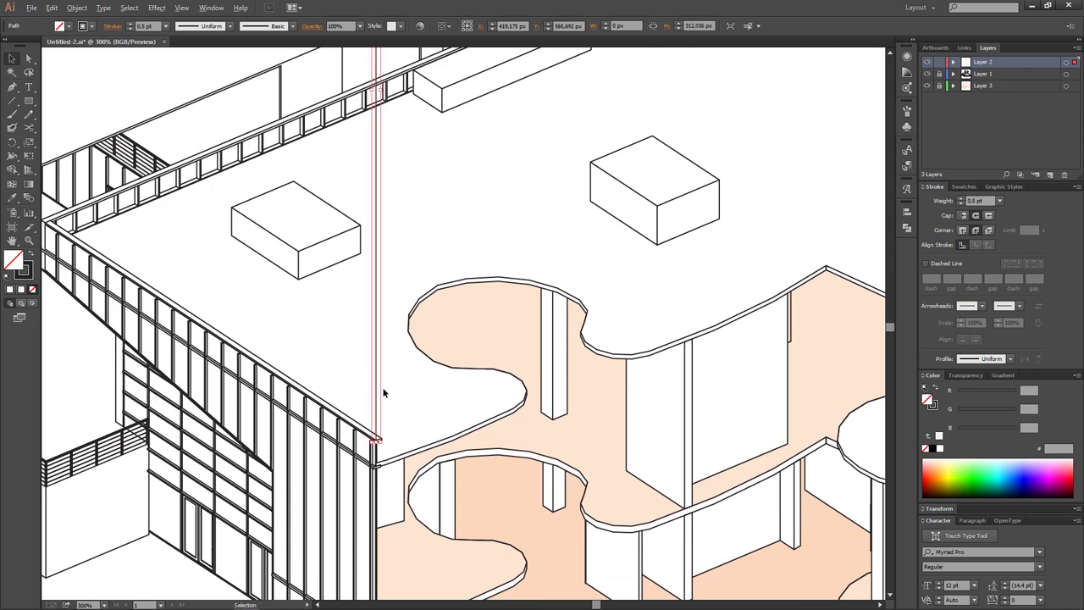
pyautogui.scroll(-3, 382, 392)
# - Give the vertical line the orange swatch colour as a 7 pt stroke
pyautogui.click(380, 218)
pyautogui.press('i')
pyautogui.click(847, 144)
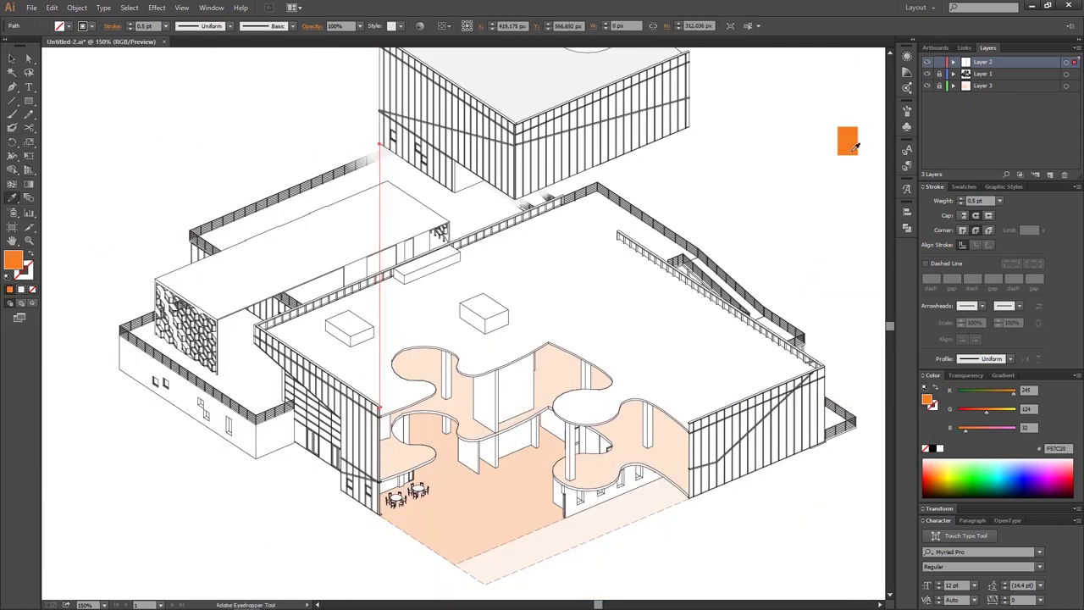
pyautogui.click(962, 199)
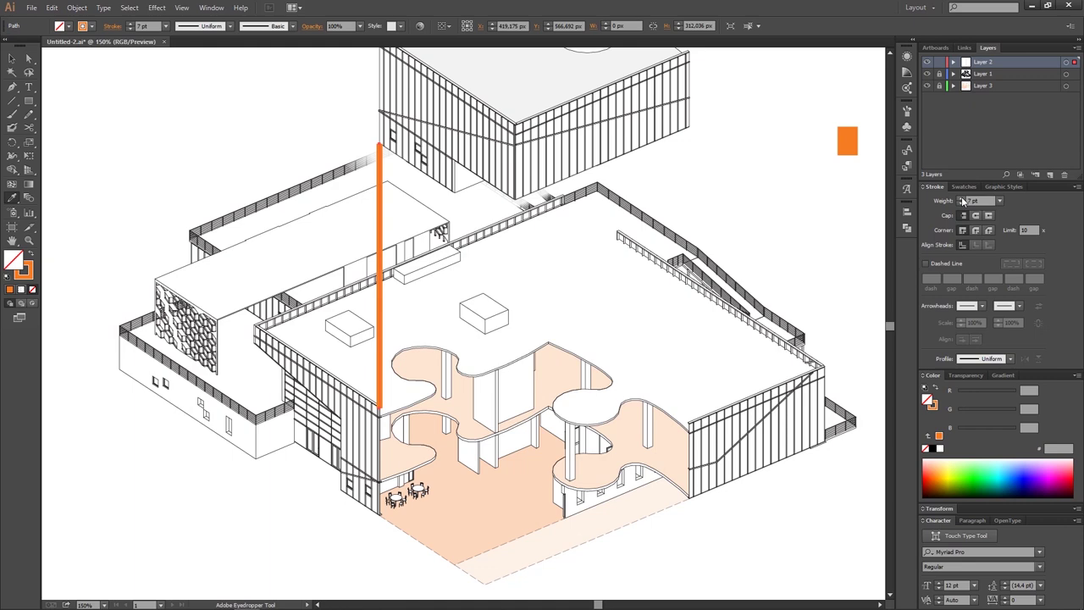
pyautogui.scroll(1, 464, 298)
pyautogui.click(12, 57)
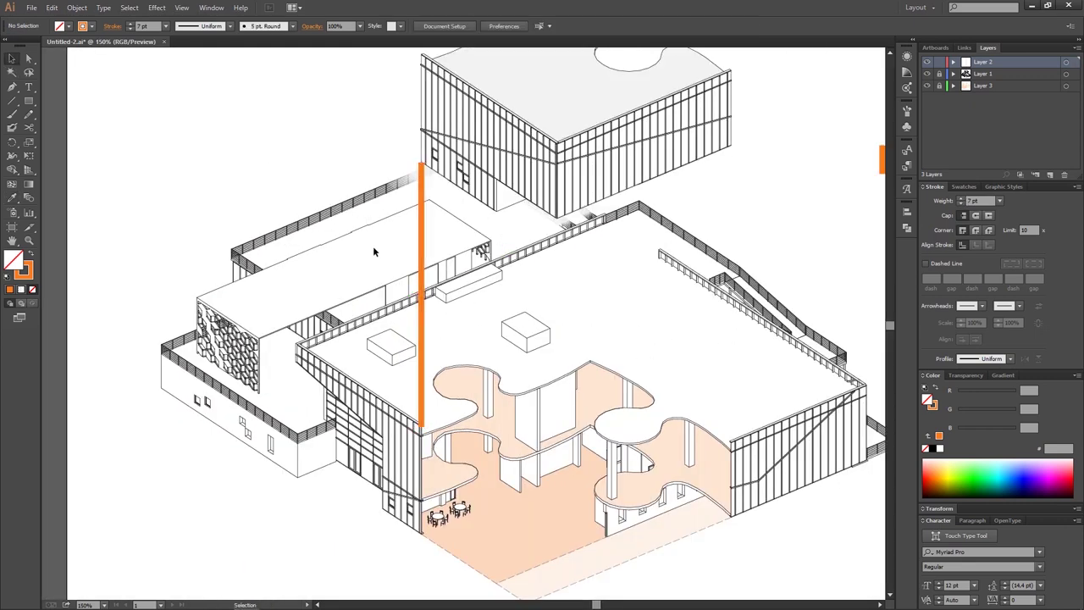
# - Make the orange line dashed with 20 pt dashes and 3 pt gaps
pyautogui.scroll(-1, 414, 285)
pyautogui.scroll(1, 410, 278)
pyautogui.scroll(-1, 409, 281)
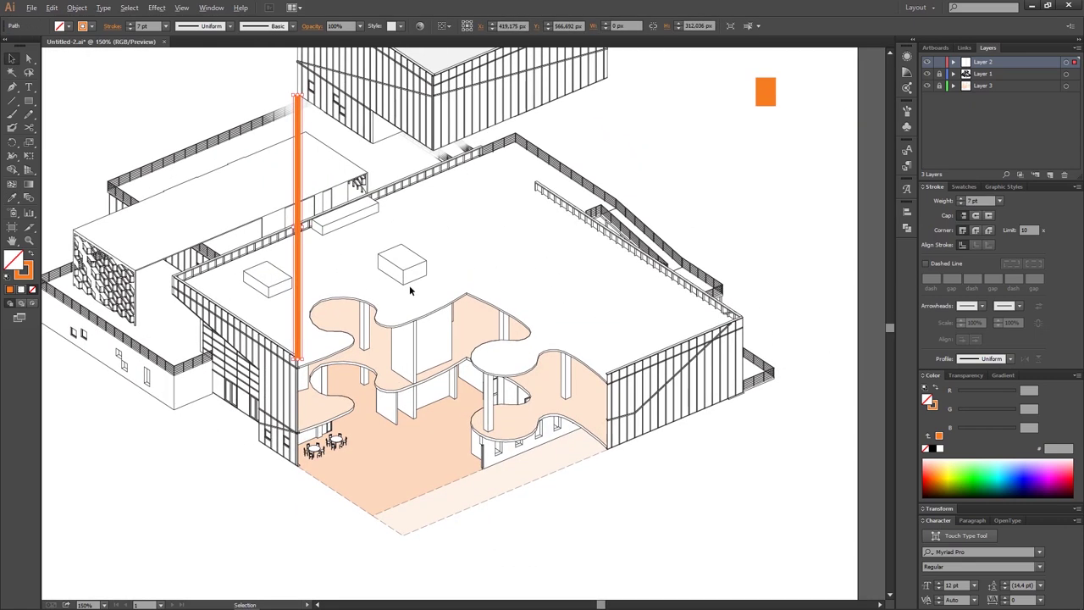
pyautogui.scroll(-1, 409, 286)
pyautogui.scroll(1, 395, 222)
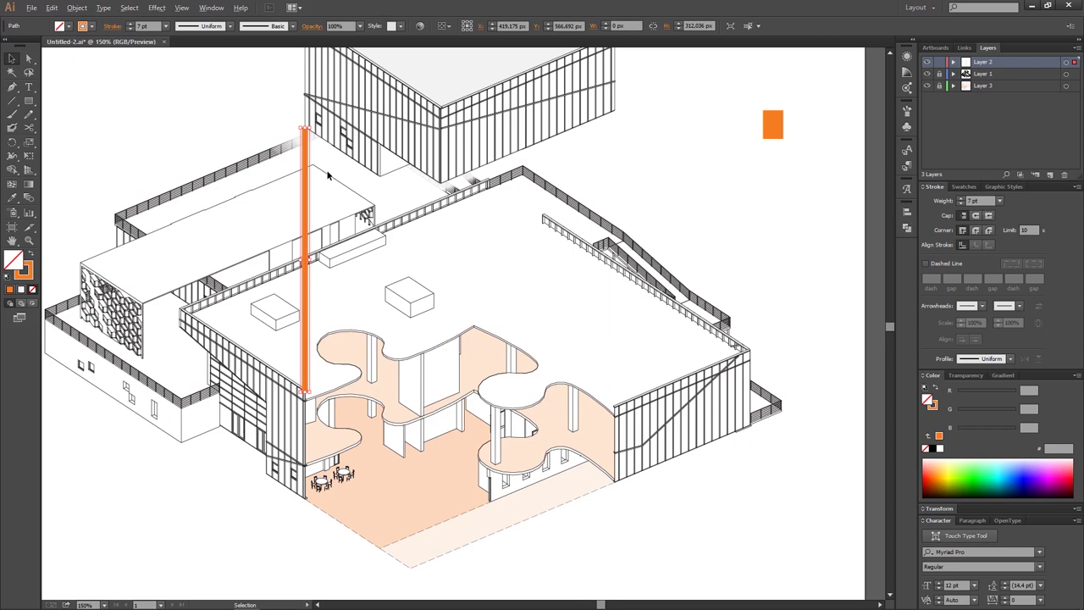
pyautogui.click(926, 263)
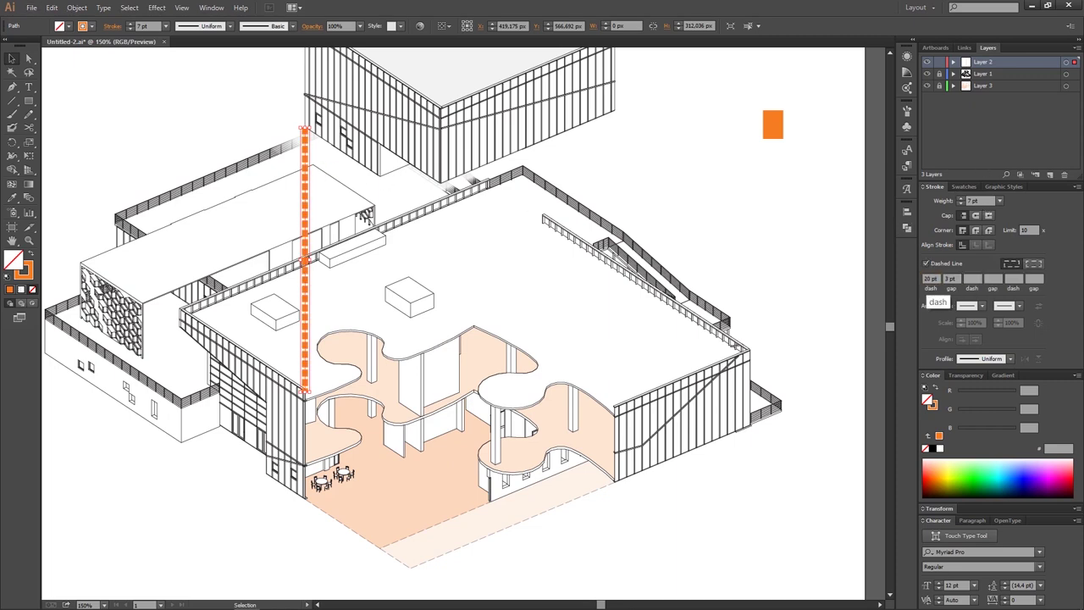
pyautogui.click(876, 281)
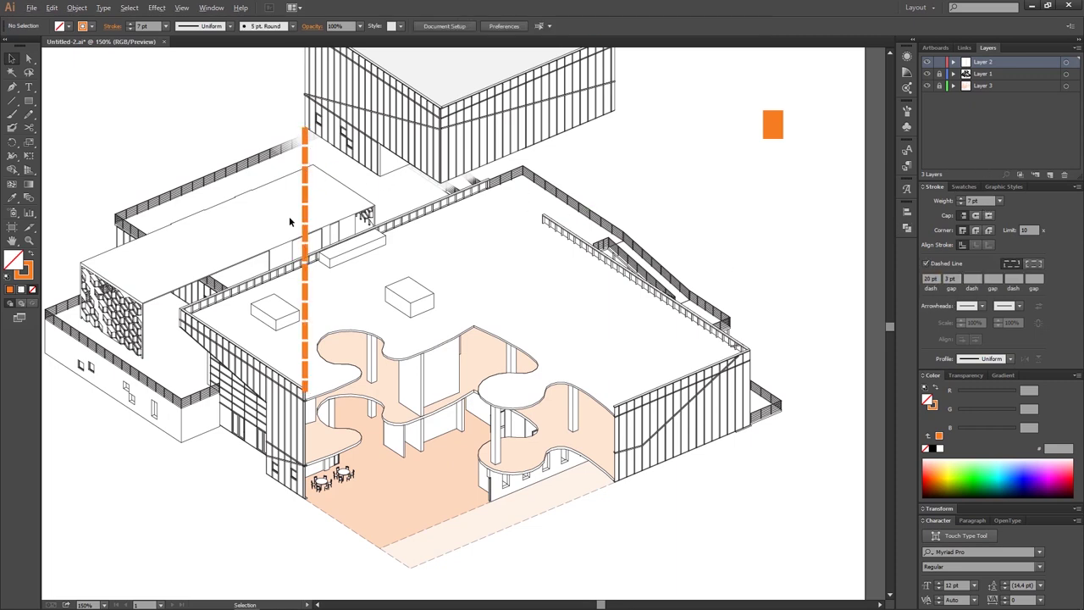
pyautogui.scroll(1, 288, 222)
pyautogui.scroll(-1, 482, 289)
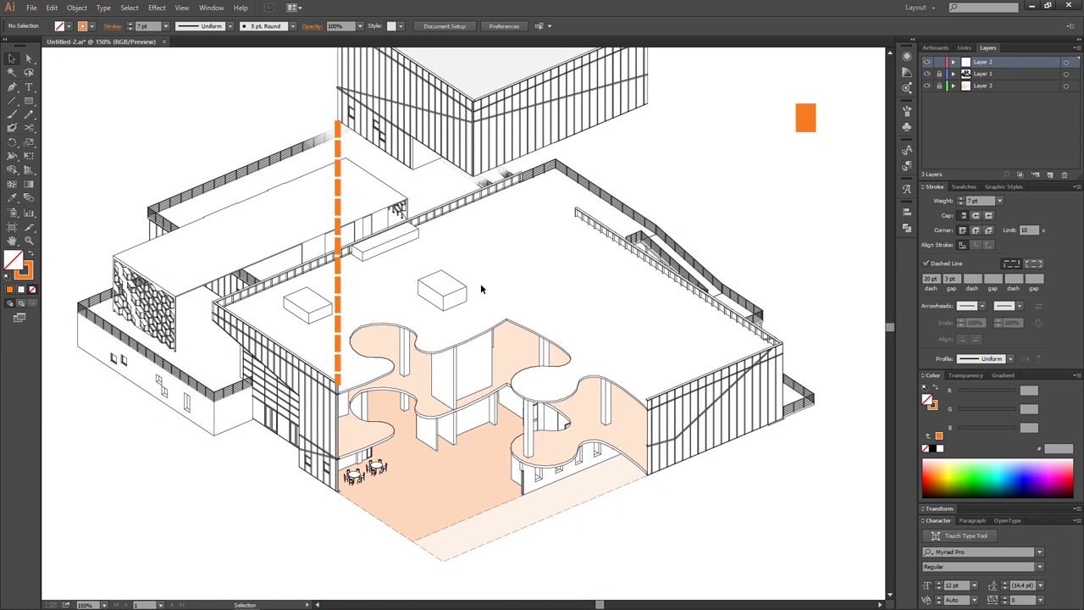
pyautogui.scroll(-2, 480, 289)
pyautogui.scroll(3, 375, 198)
pyautogui.click(359, 161)
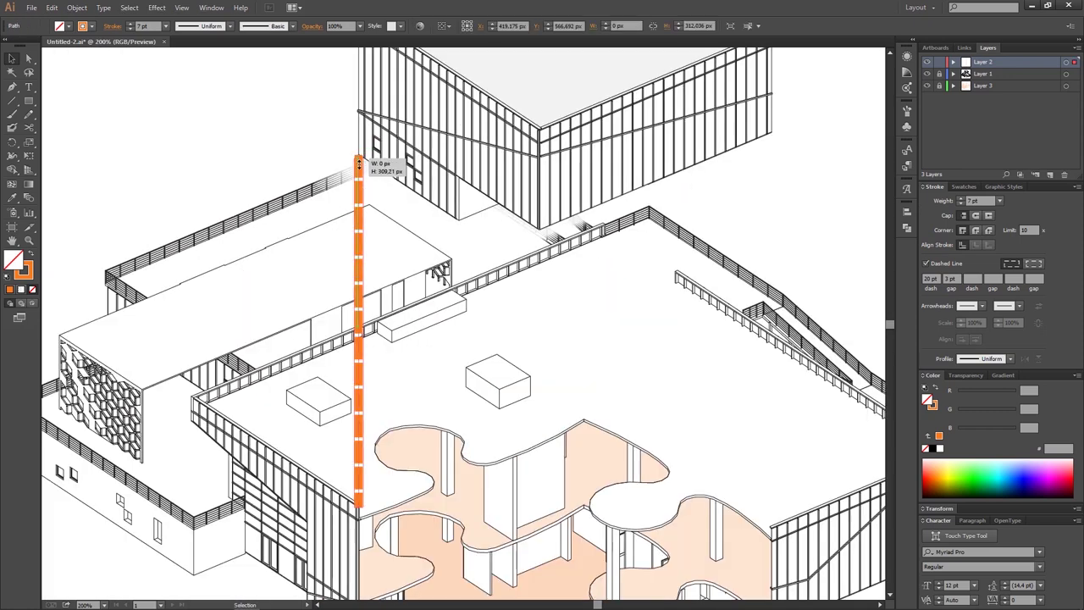
# - Nudge the top endpoint of the orange dashed line against the railing corner
pyautogui.scroll(-2, 372, 403)
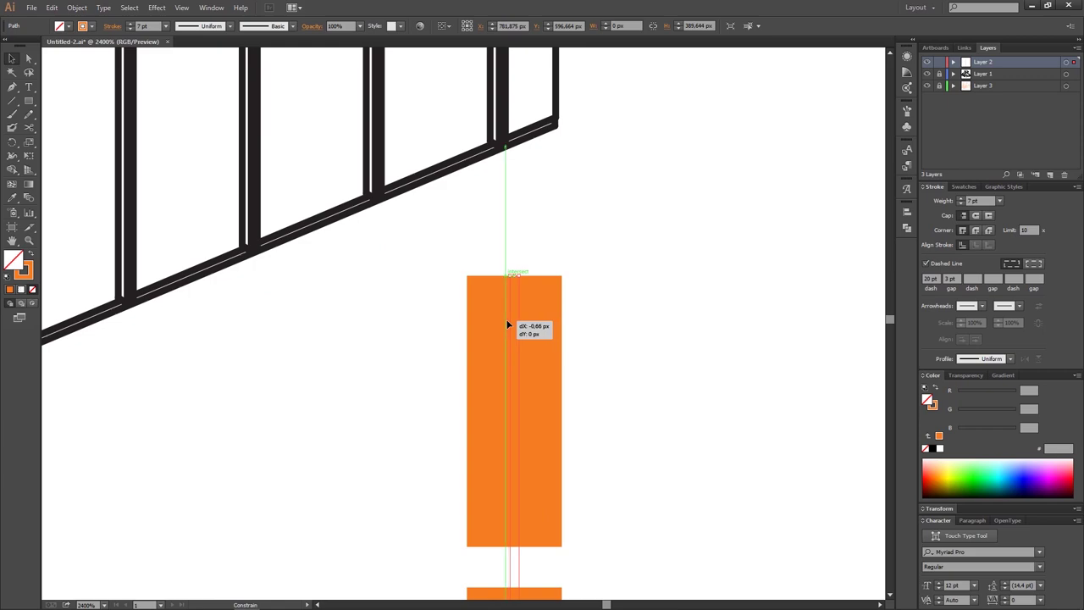
pyautogui.scroll(3, 463, 332)
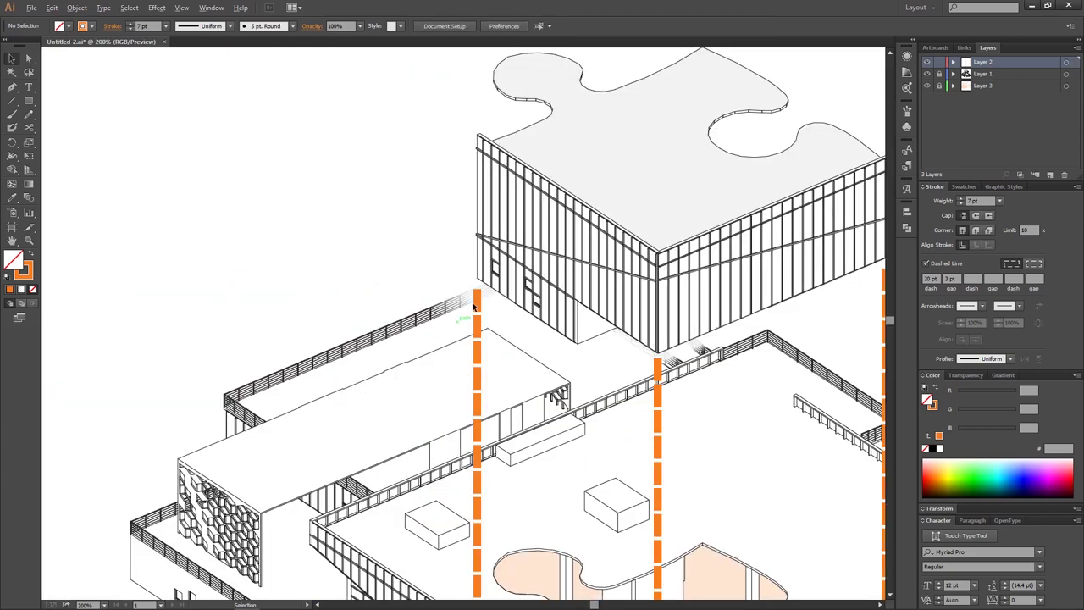
pyautogui.scroll(3, 458, 313)
pyautogui.click(495, 295)
pyautogui.scroll(2, 497, 314)
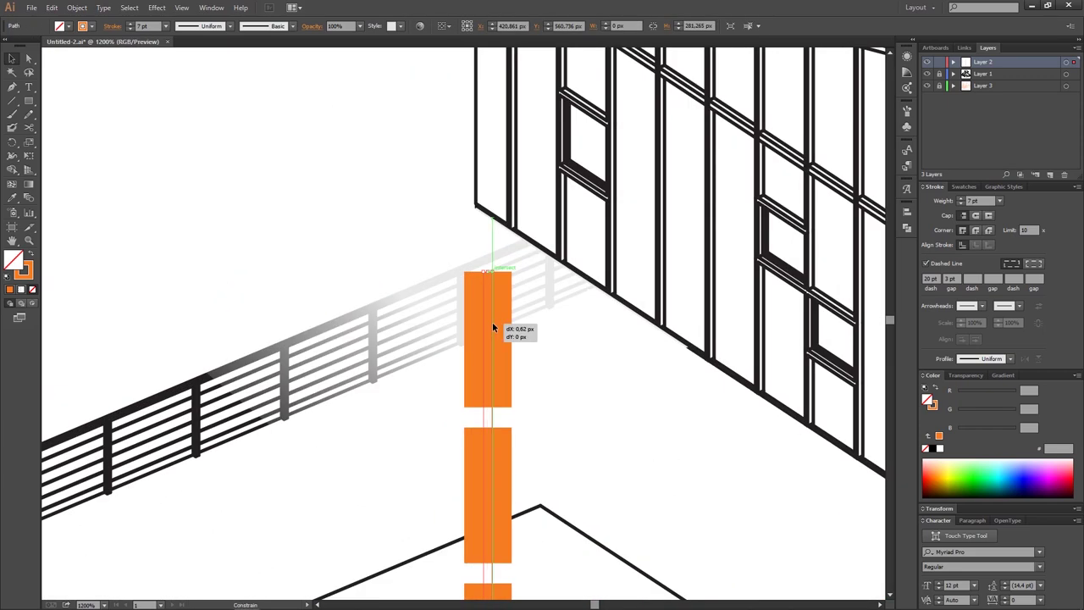
pyautogui.moveTo(492, 326); pyautogui.dragTo(499, 319)
pyautogui.click(434, 233)
# - Check the alignment of the three orange dashed lines and zoom back out
pyautogui.scroll(-3, 457, 195)
pyautogui.scroll(-2, 484, 149)
pyautogui.scroll(1, 481, 157)
pyautogui.scroll(1, 478, 163)
pyautogui.click(488, 163)
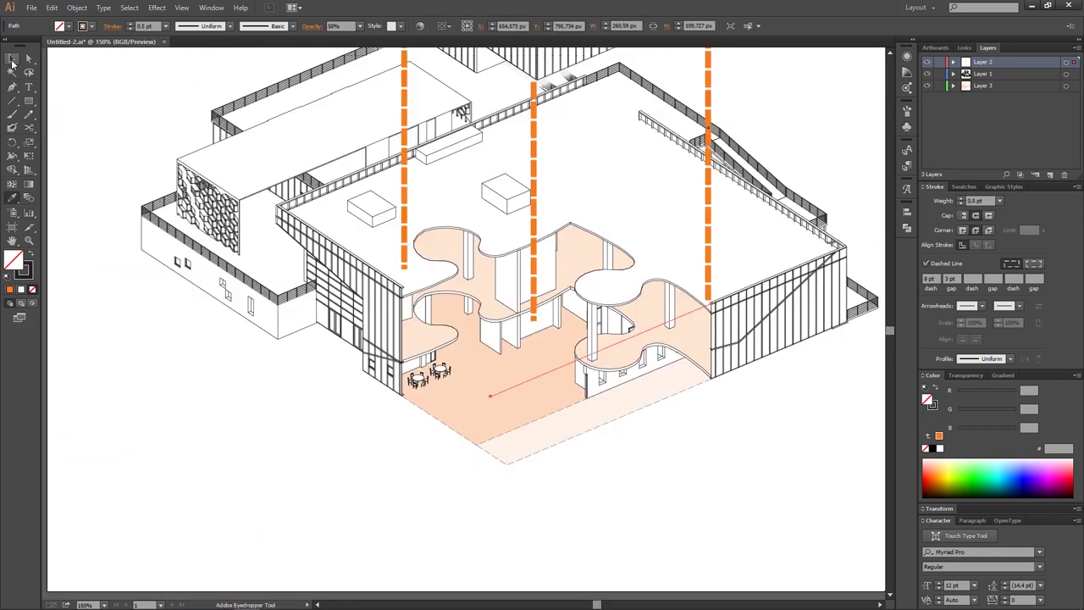
pyautogui.click(564, 387)
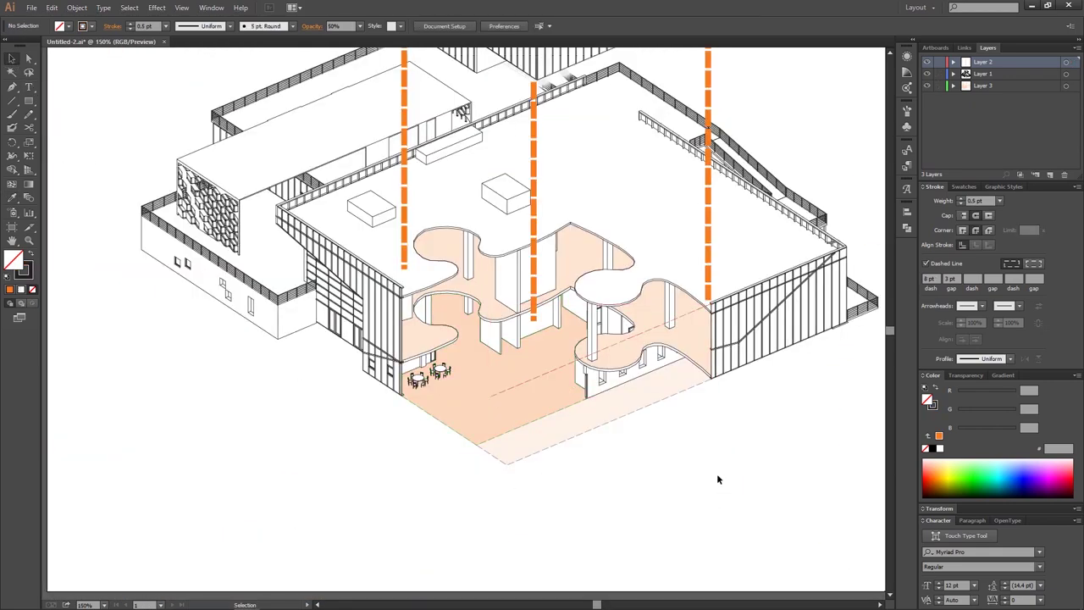
pyautogui.scroll(-3, 716, 474)
pyautogui.scroll(4, 643, 445)
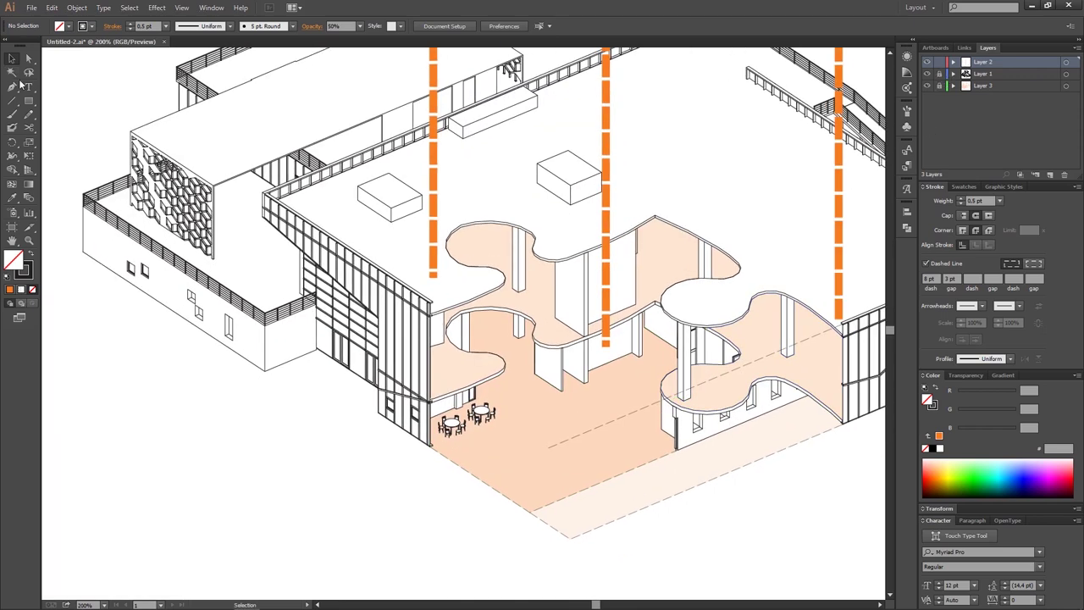
pyautogui.scroll(5, 440, 309)
# - Draw a diagonal line from the railing corner to the dashed outline corner
pyautogui.moveTo(293, 209); pyautogui.dragTo(362, 254)
pyautogui.press('v')
pyautogui.moveTo(274, 204); pyautogui.dragTo(536, 373)
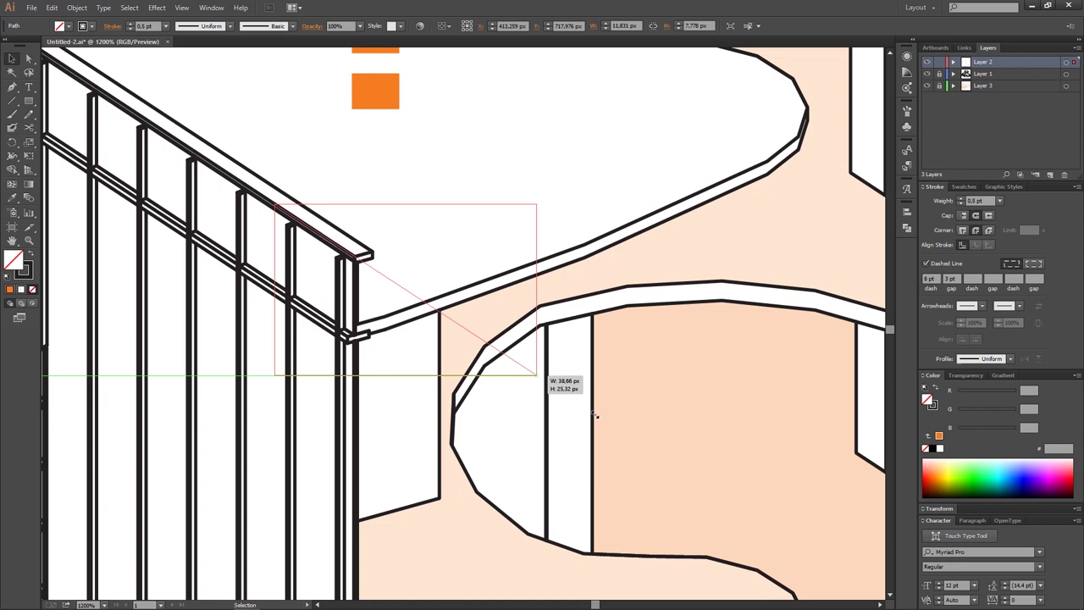
pyautogui.moveTo(596, 415); pyautogui.dragTo(741, 508)
pyautogui.moveTo(275, 204); pyautogui.dragTo(359, 254)
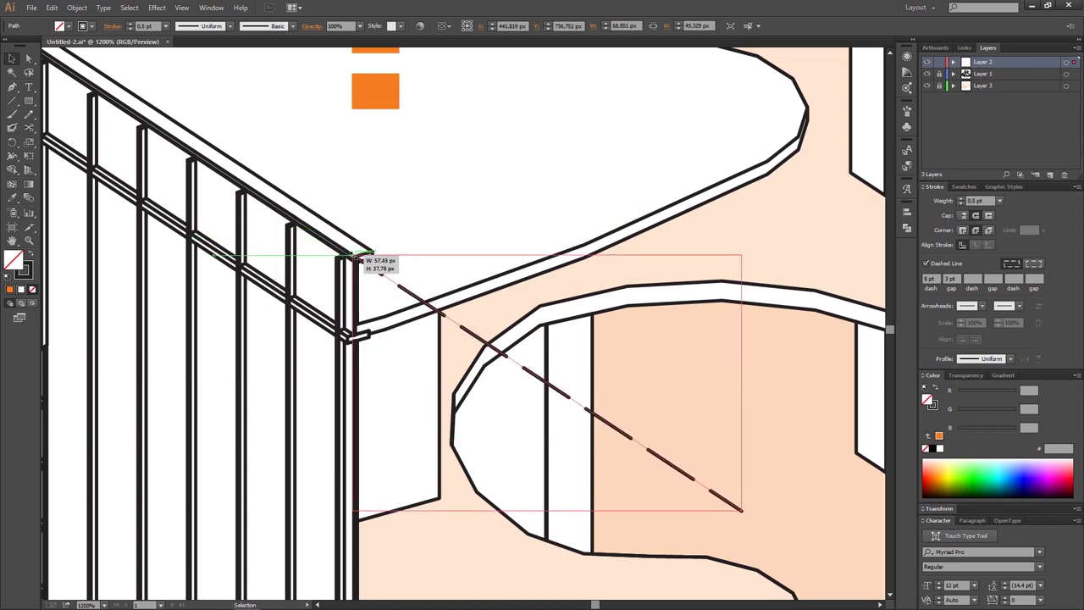
pyautogui.hotkey('ctrl', '-')
pyautogui.hotkey('ctrl', '-')
pyautogui.hotkey('ctrl', '-')
pyautogui.moveTo(193, 161)
pyautogui.mouseDown()
pyautogui.moveTo(366, 272)
pyautogui.moveTo(361, 293)
pyautogui.mouseUp()
pyautogui.hotkey('ctrl', '+')
pyautogui.hotkey('ctrl', '+')
pyautogui.hotkey('ctrl', '+')
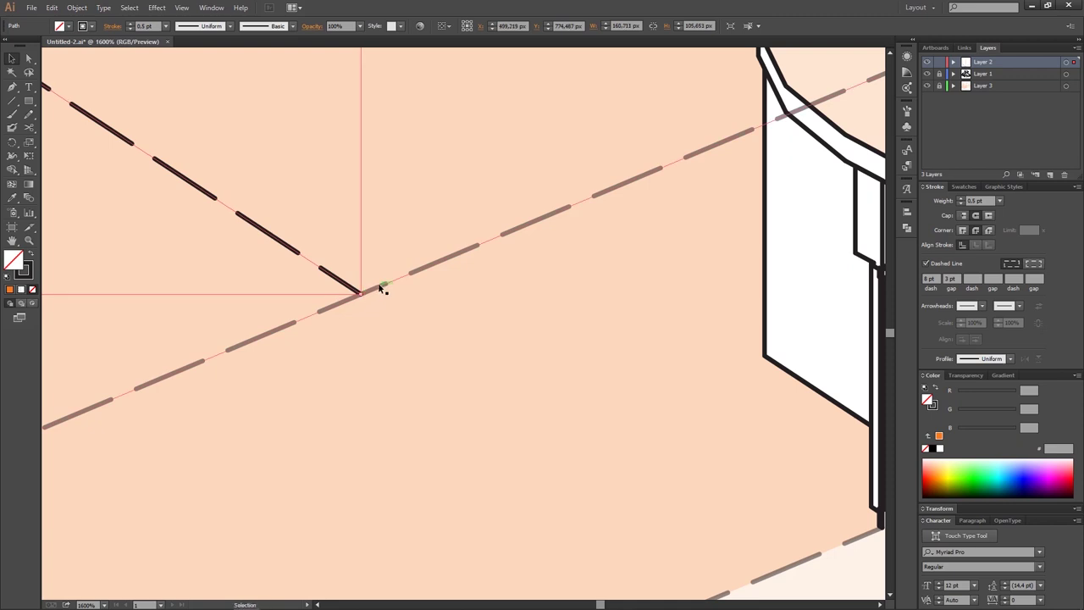
# - Set the diagonal line to 50% opacity and trim the long dashed line at the corner
pyautogui.press('5')
pyautogui.hotkey('ctrl', '-')
pyautogui.moveTo(89, 424); pyautogui.dragTo(562, 240)
pyautogui.hotkey('ctrl', '-')
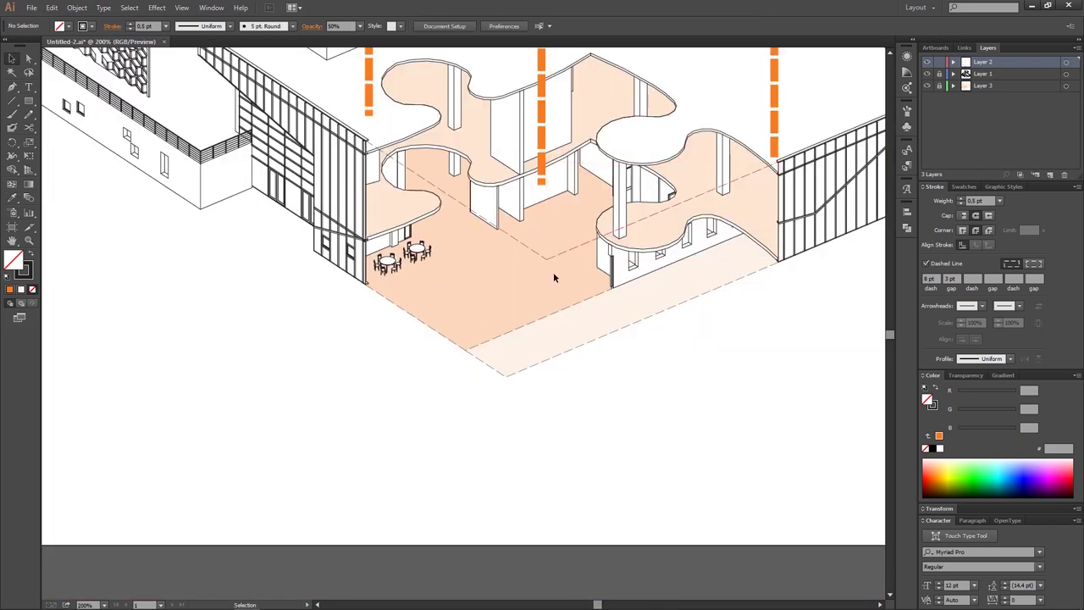
pyautogui.hotkey('ctrl', '-')
pyautogui.hotkey('ctrl', '-')
pyautogui.click(475, 221)
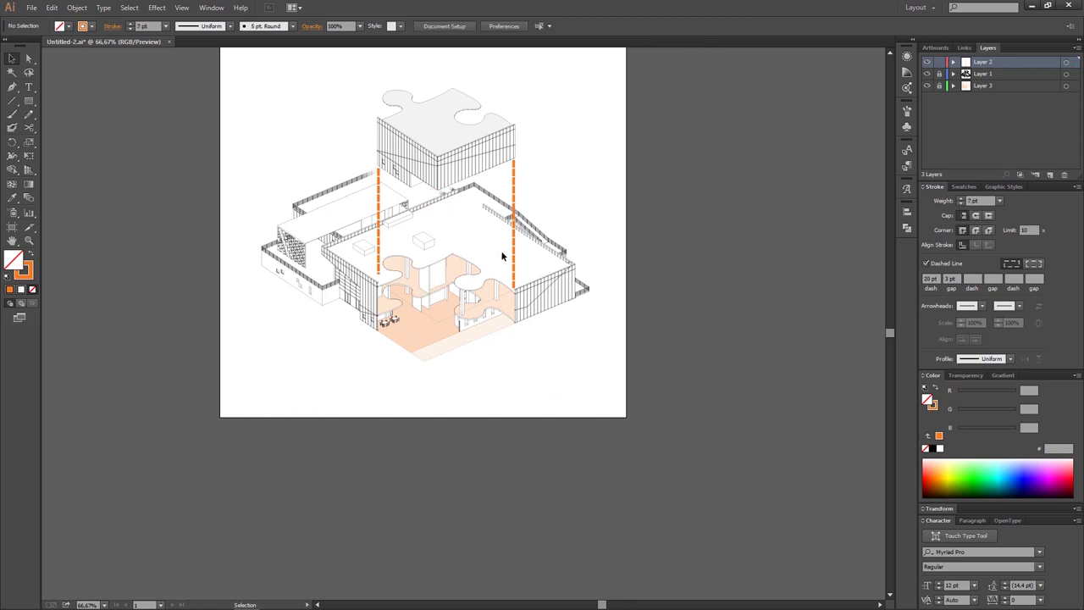
# - Extend a vertical orange dashed line up above the puzzle block
pyautogui.hotkey('ctrl', '+')
pyautogui.moveTo(424, 195)
pyautogui.mouseDown()
pyautogui.moveTo(436, 133)
pyautogui.moveTo(432, 214)
pyautogui.moveTo(428, 111)
pyautogui.mouseUp()
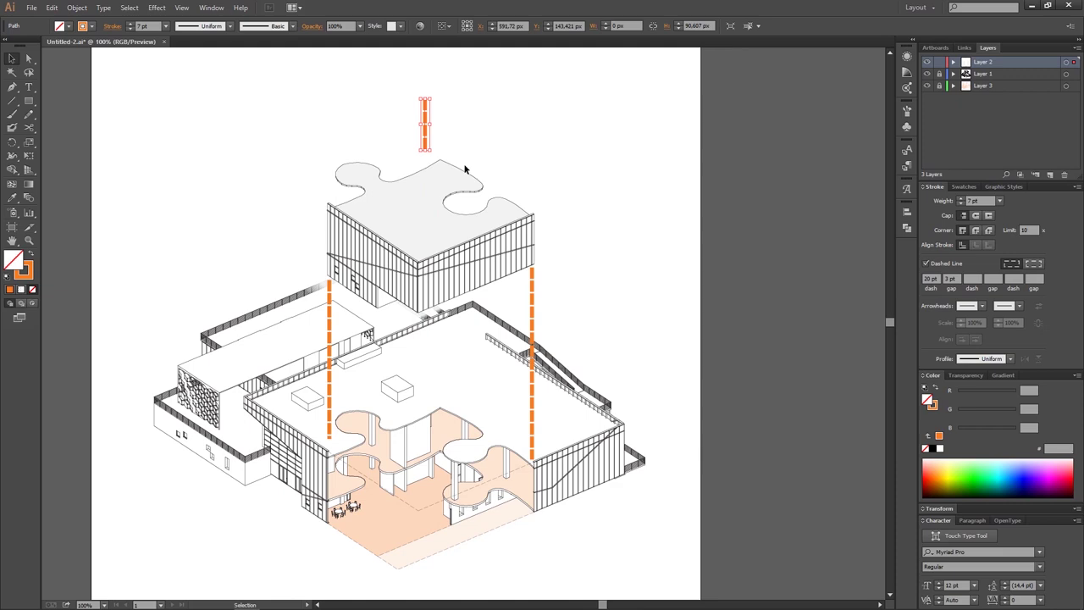
pyautogui.click(470, 145)
pyautogui.scroll(-1, 452, 176)
pyautogui.scroll(1, 474, 153)
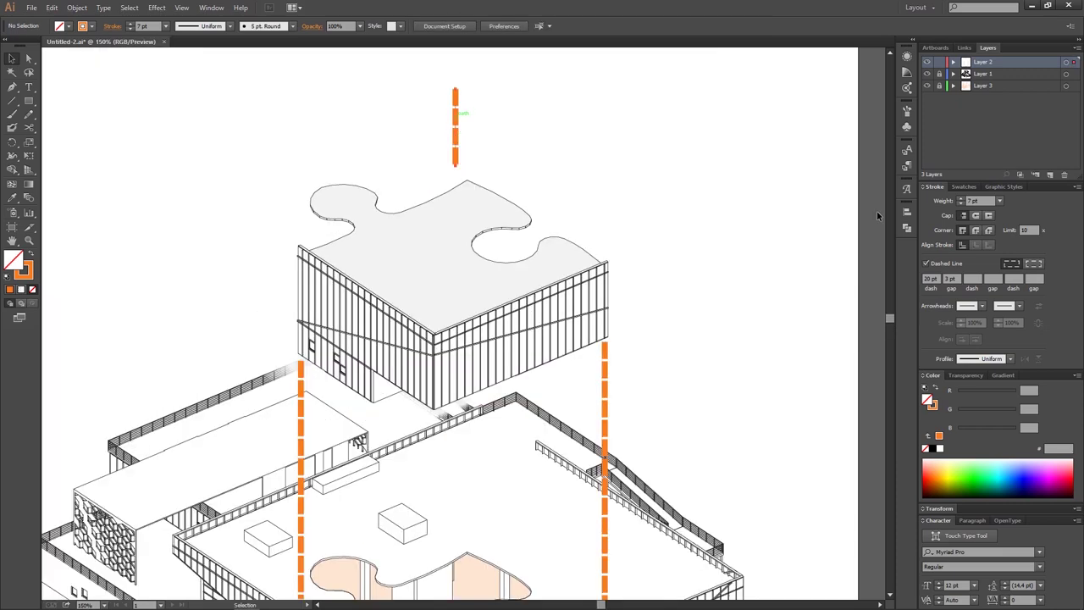
# - Make the line above the puzzle block solid and shorten it to a short bar
pyautogui.click(452, 119)
pyautogui.click(925, 263)
pyautogui.moveTo(454, 102); pyautogui.dragTo(457, 127)
pyautogui.scroll(-1, 498, 135)
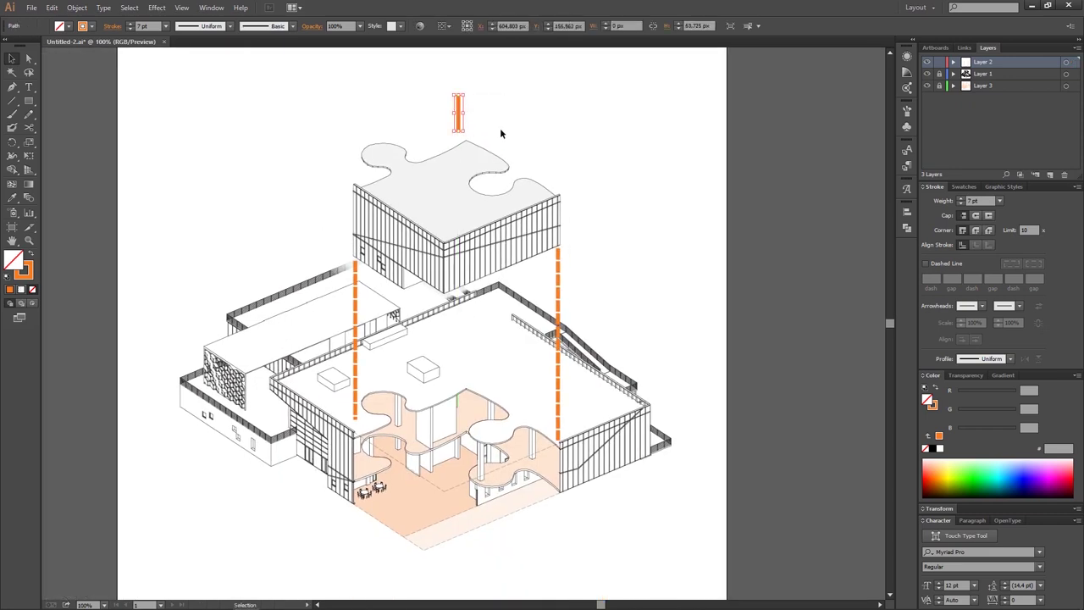
pyautogui.click(499, 133)
pyautogui.scroll(-1, 500, 133)
pyautogui.scroll(3, 500, 133)
pyautogui.moveTo(28, 100); pyautogui.dragTo(76, 139)
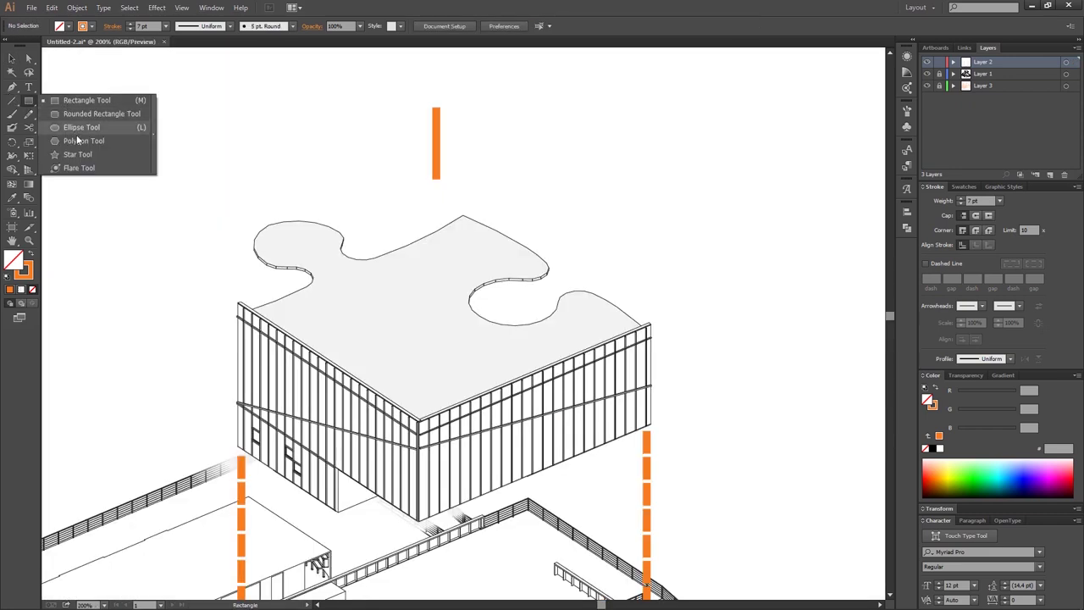
# - Draw a triangle with the Polygon tool, flip it downward and move it under the bar
pyautogui.moveTo(330, 174); pyautogui.dragTo(362, 188)
pyautogui.press('Down')
pyautogui.press('Down')
pyautogui.press('Down')
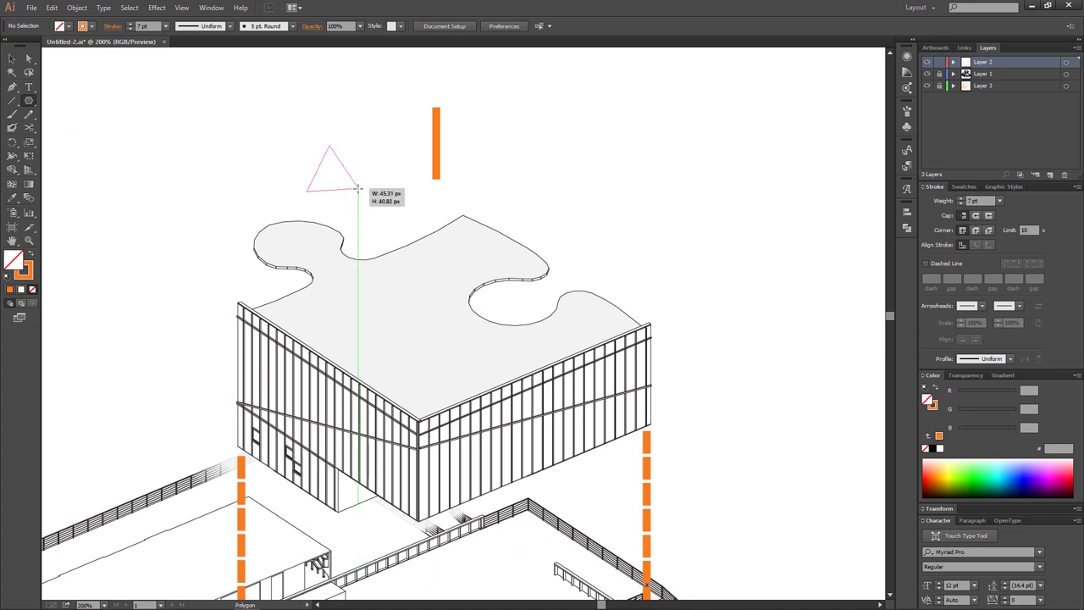
pyautogui.moveTo(362, 188); pyautogui.dragTo(346, 188)
pyautogui.press('v')
pyautogui.moveTo(342, 160); pyautogui.dragTo(302, 208)
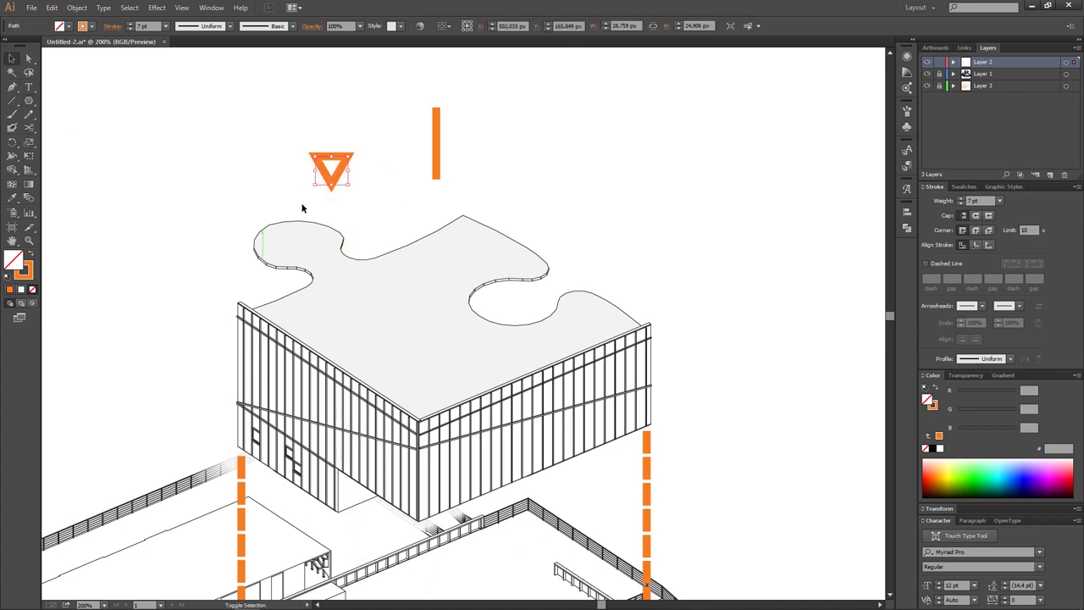
pyautogui.moveTo(338, 161); pyautogui.dragTo(448, 190)
# - Centre the triangle under the bar and lower the bar to meet it
pyautogui.scroll(5, 448, 190)
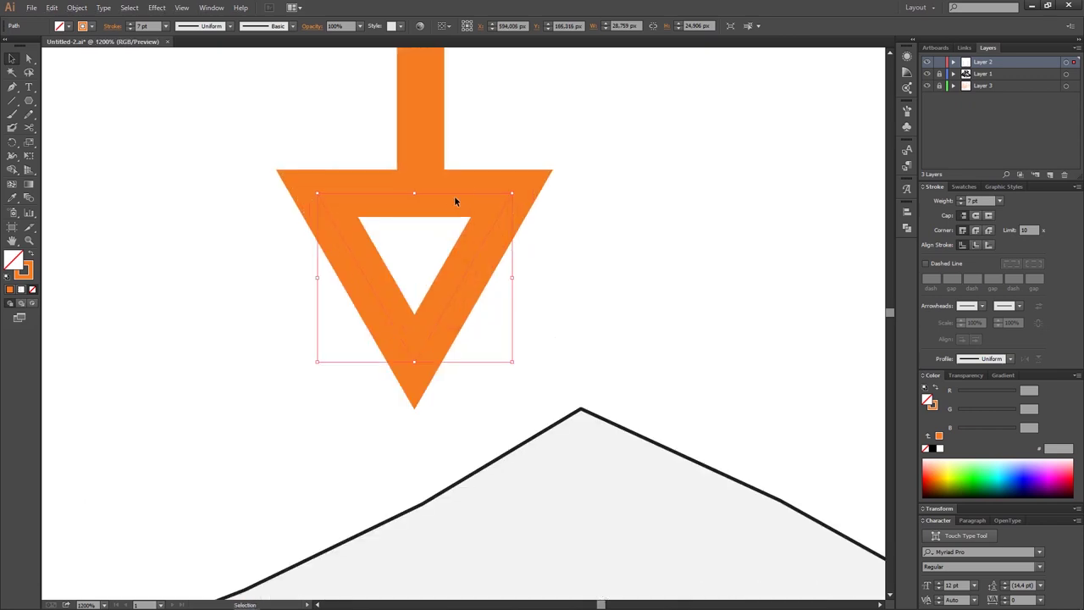
pyautogui.moveTo(456, 229); pyautogui.dragTo(463, 228)
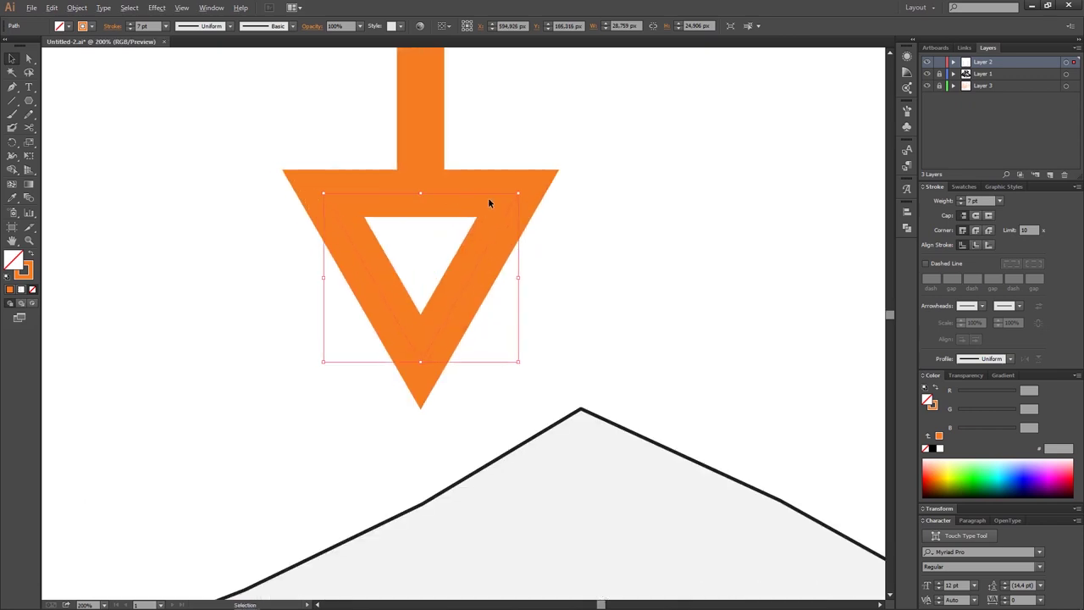
pyautogui.scroll(-5, 488, 197)
pyautogui.click(479, 237)
pyautogui.scroll(-2, 479, 237)
pyautogui.moveTo(432, 148); pyautogui.dragTo(432, 173)
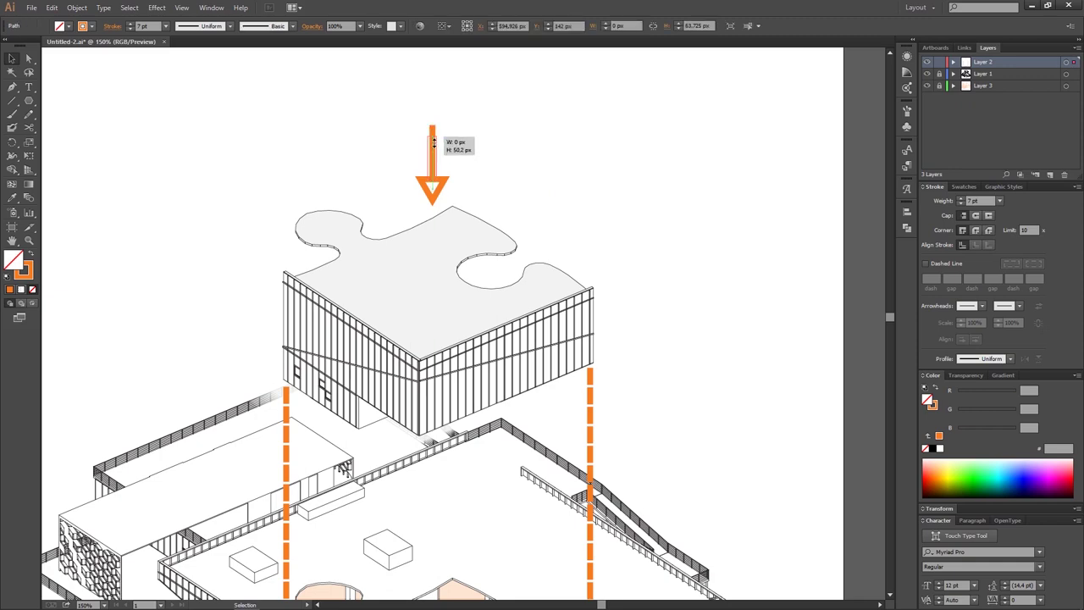
pyautogui.scroll(-2, 478, 175)
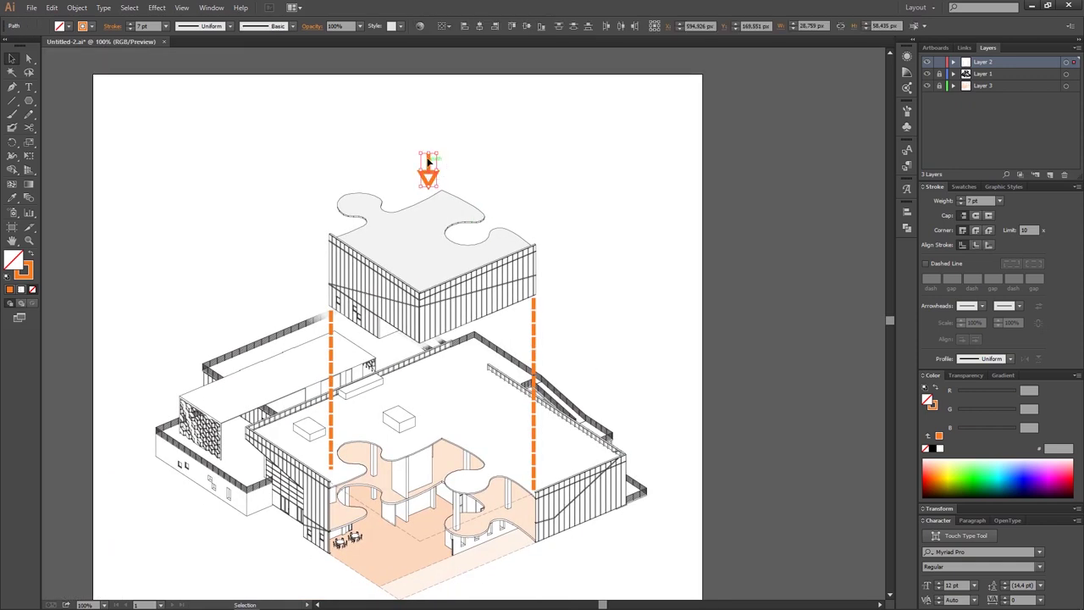
# - Inspect the orange dashed alignment lines around the finished arrow
pyautogui.click(428, 164)
pyautogui.scroll(3, 330, 465)
pyautogui.scroll(-1, 362, 470)
pyautogui.moveTo(914, 315); pyautogui.dragTo(668, 279)
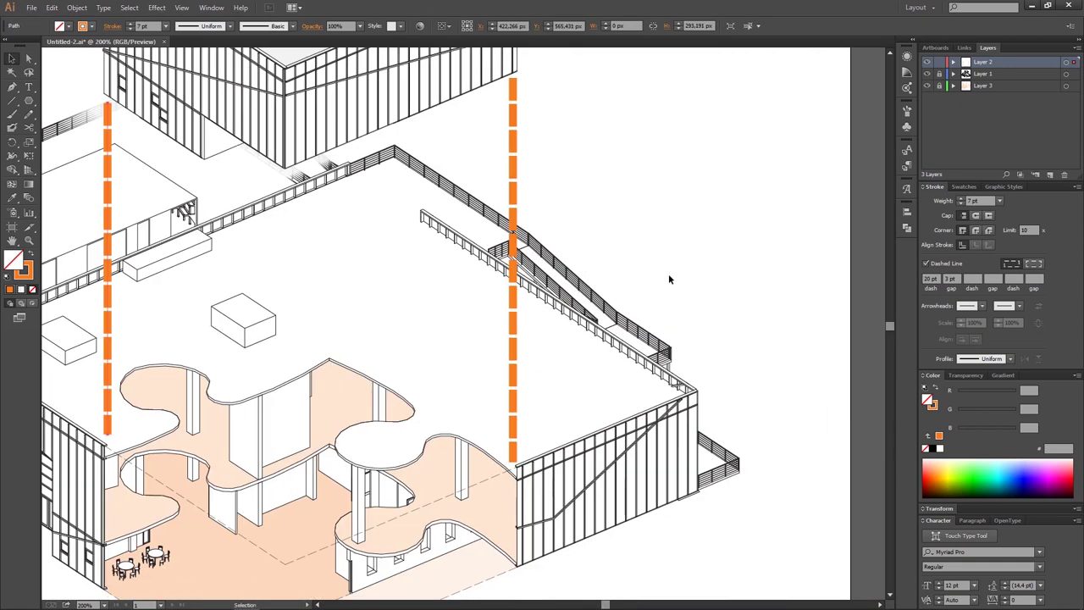
pyautogui.click(668, 279)
pyautogui.scroll(-2, 627, 389)
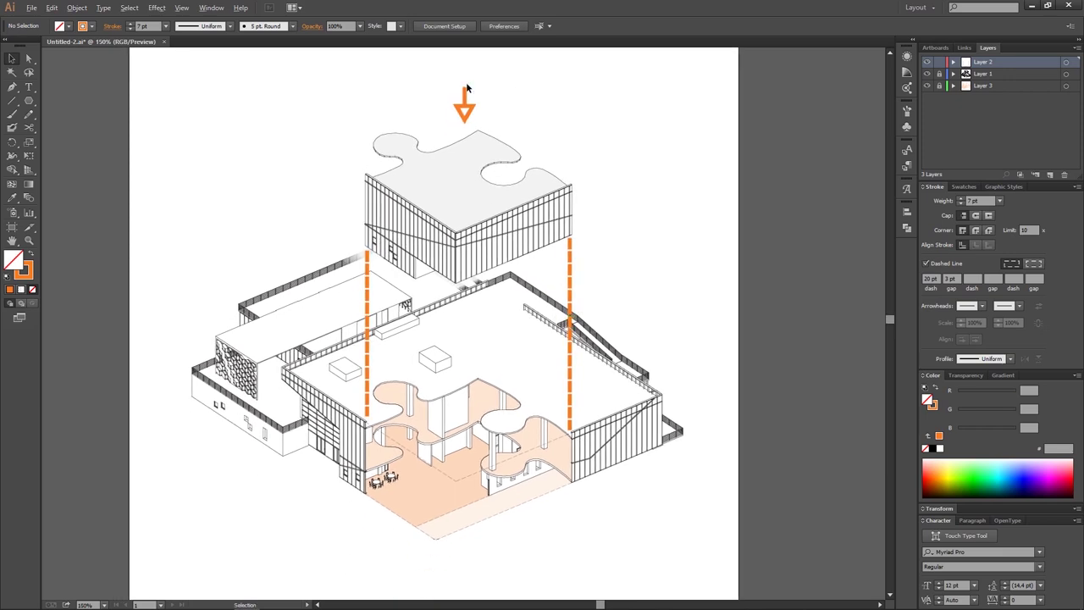
pyautogui.scroll(1, 466, 87)
pyautogui.scroll(1, 480, 133)
pyautogui.scroll(-3, 603, 177)
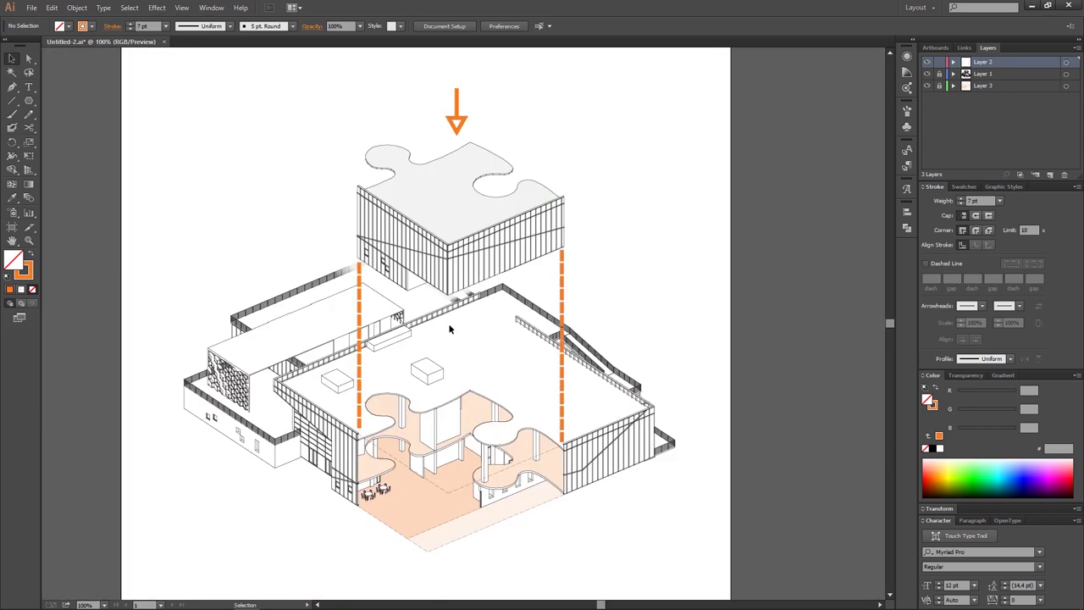
pyautogui.scroll(4, 363, 270)
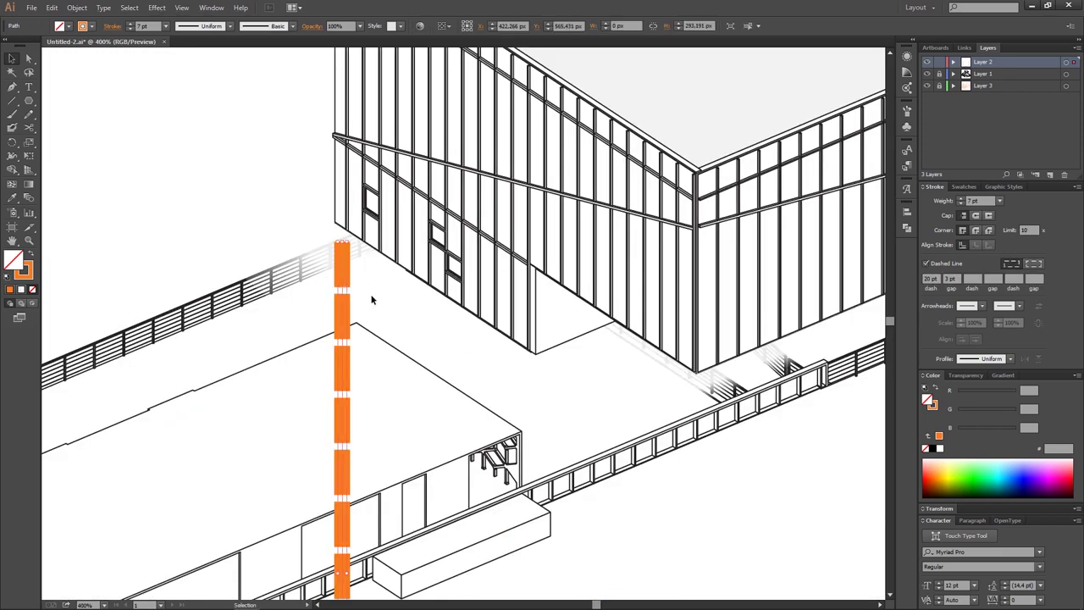
# - Expand the orange dashed line into filled shapes
pyautogui.scroll(-1, 408, 304)
pyautogui.click(76, 8)
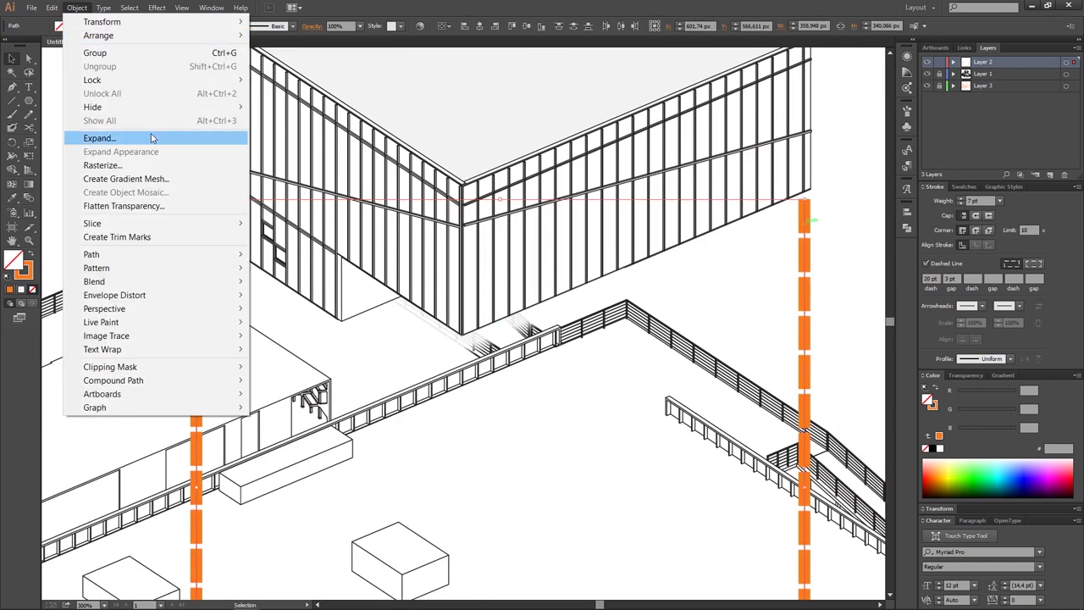
pyautogui.click(151, 138)
pyautogui.click(514, 370)
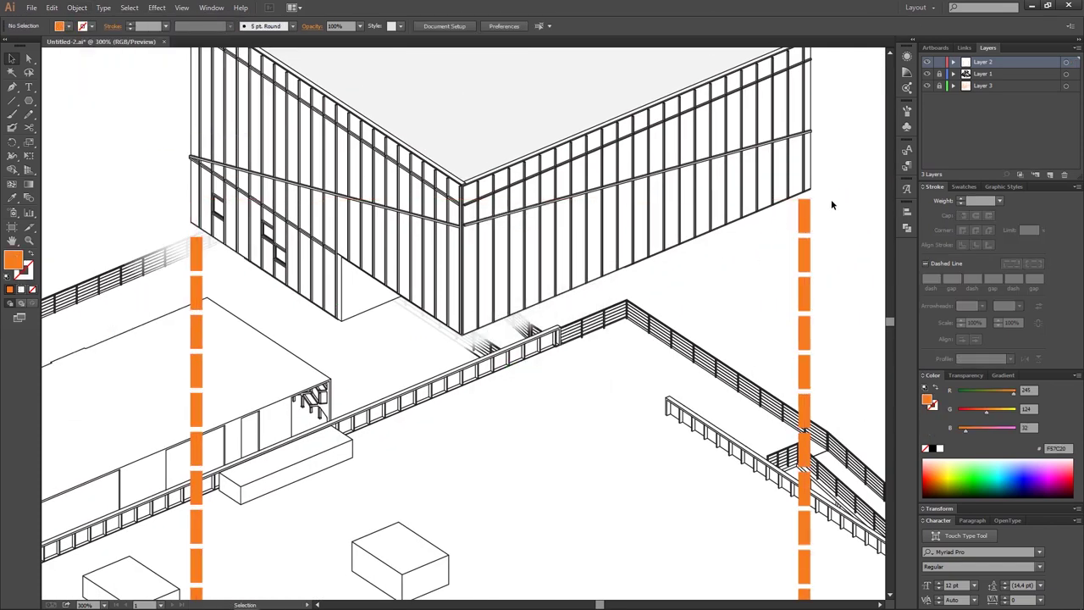
# - Slant the orange bar's top edge and pull its top-left corner up to the facade edge
pyautogui.scroll(2, 831, 199)
pyautogui.scroll(2, 779, 213)
pyautogui.click(674, 227)
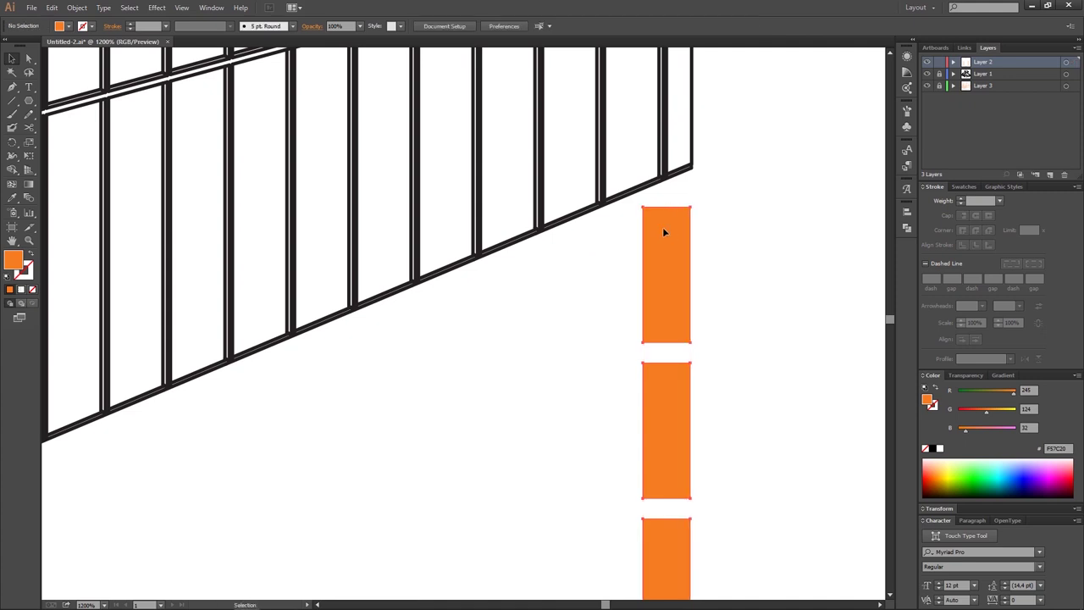
pyautogui.press('a')
pyautogui.moveTo(642, 206)
pyautogui.mouseDown()
pyautogui.moveTo(644, 218)
pyautogui.moveTo(689, 202)
pyautogui.mouseUp()
pyautogui.scroll(2, 690, 218)
pyautogui.scroll(-6, 702, 218)
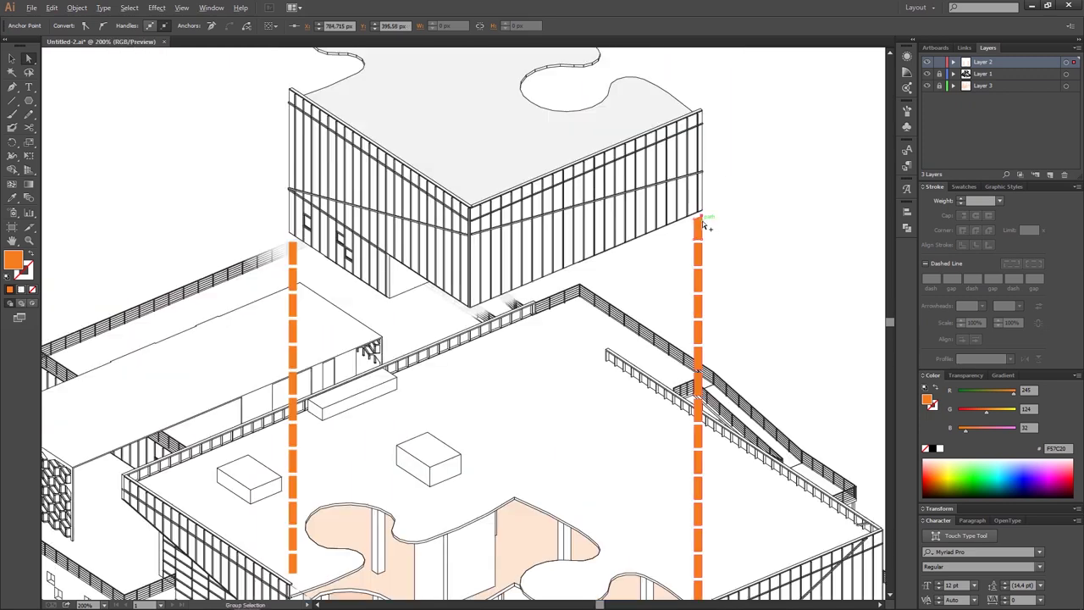
pyautogui.hscroll(-3, 288, 229)
pyautogui.scroll(2, 386, 254)
pyautogui.scroll(2, 386, 254)
pyautogui.scroll(2, 386, 254)
pyautogui.moveTo(387, 256)
pyautogui.mouseDown()
pyautogui.moveTo(390, 226)
pyautogui.moveTo(364, 236)
pyautogui.moveTo(362, 213)
pyautogui.mouseUp()
pyautogui.scroll(2, 382, 241)
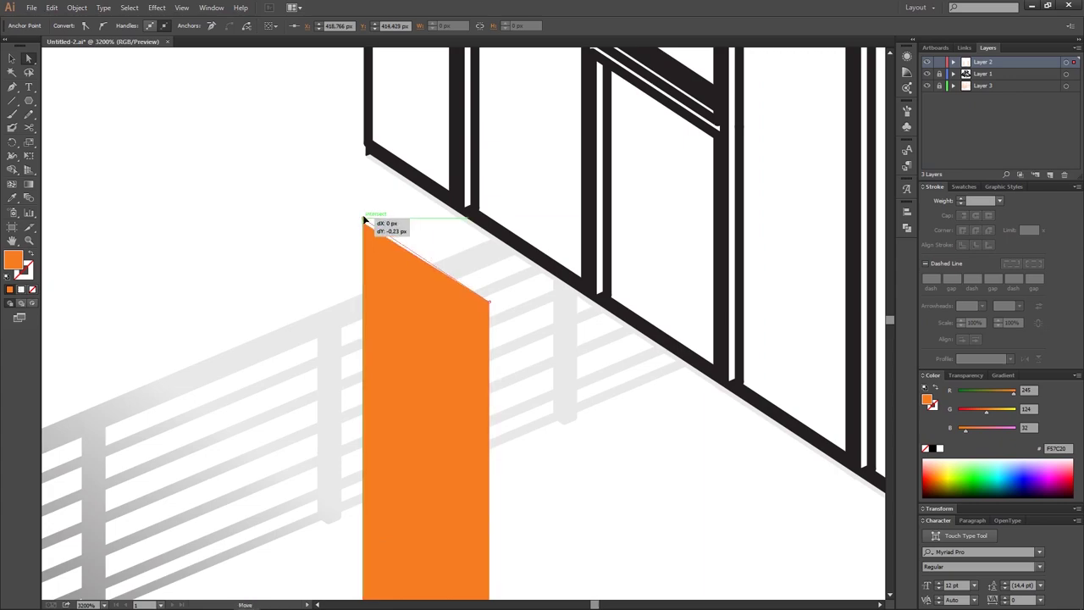
# - Adjust the orange bar's bottom corners so its end slants
pyautogui.scroll(-5, 362, 250)
pyautogui.scroll(-5, 483, 331)
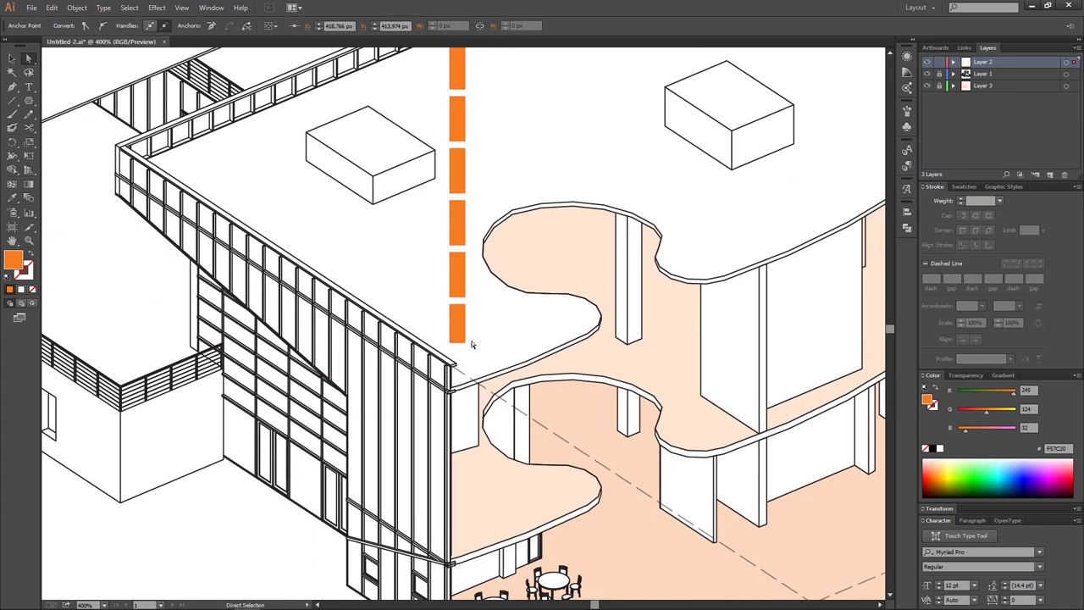
pyautogui.scroll(2, 472, 344)
pyautogui.moveTo(475, 336); pyautogui.dragTo(473, 373)
pyautogui.scroll(-5, 473, 373)
pyautogui.scroll(4, 335, 362)
pyautogui.scroll(2, 340, 362)
pyautogui.scroll(1, 344, 354)
pyautogui.moveTo(375, 364); pyautogui.dragTo(378, 314)
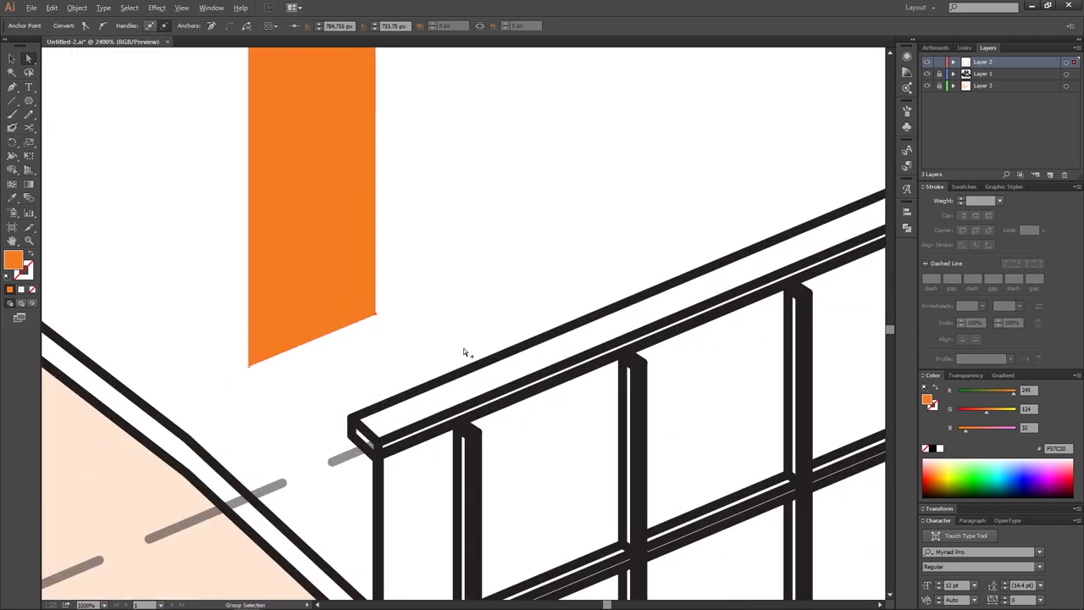
pyautogui.scroll(-6, 459, 350)
pyautogui.scroll(-2, 532, 322)
# - Deselect the bar and swap the fill and stroke colours
pyautogui.click(690, 499)
pyautogui.scroll(-1, 689, 499)
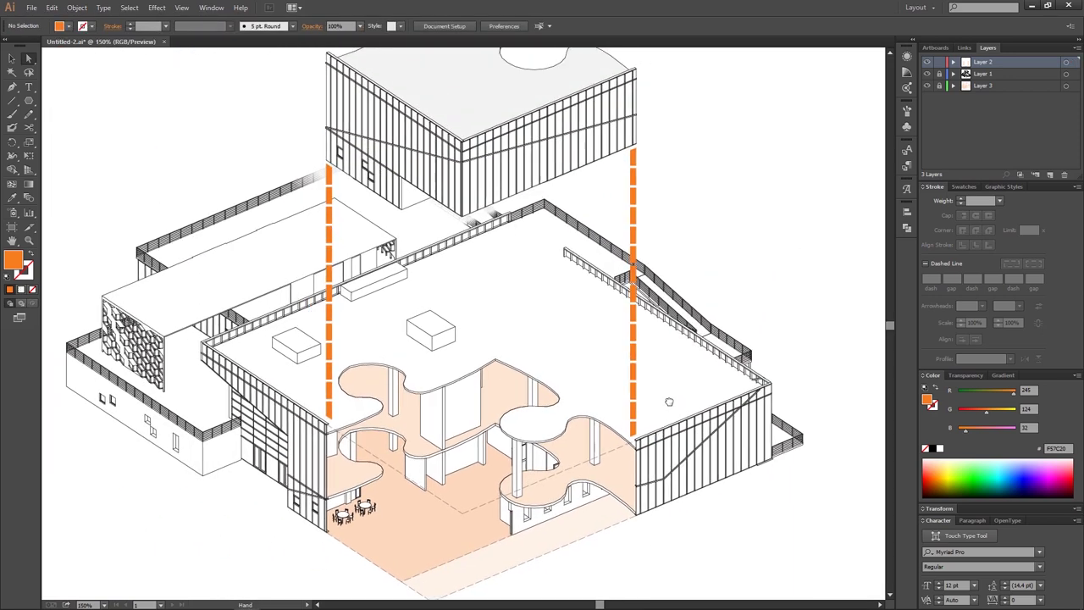
pyautogui.scroll(-1, 526, 301)
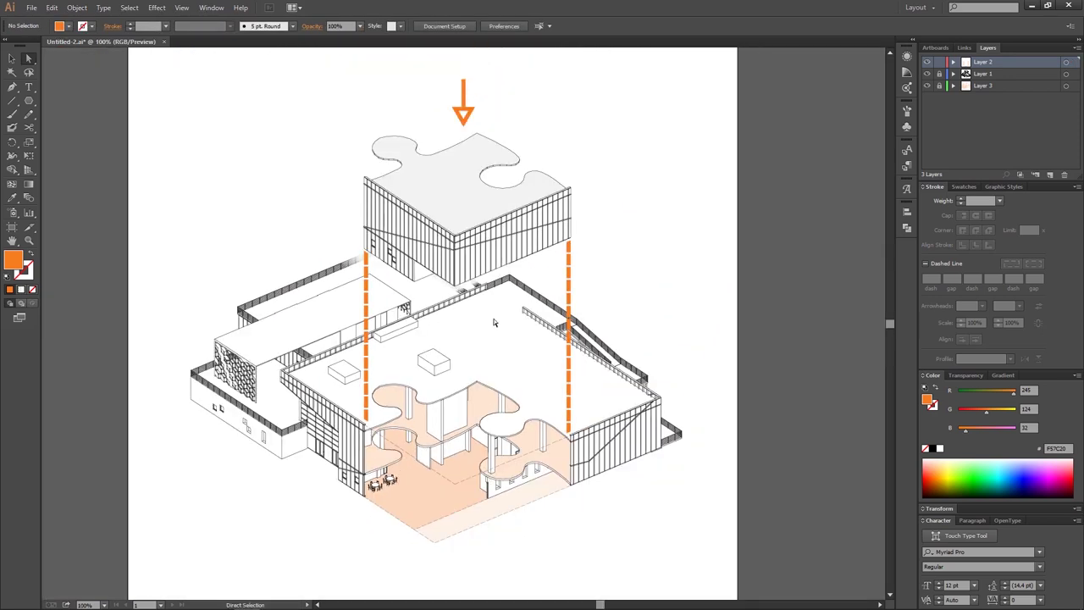
pyautogui.scroll(-1, 492, 338)
pyautogui.hotkey('shift', 'x')
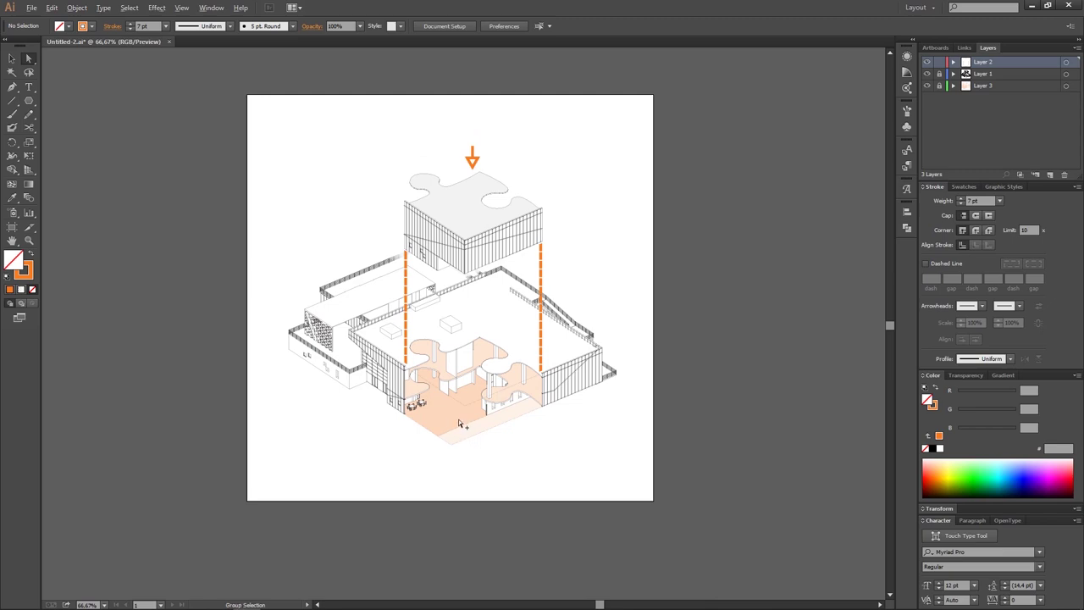
# - Paste the copied people silhouettes from arch symb set 1.ai into the diagram
pyautogui.scroll(1, 458, 424)
pyautogui.scroll(-1, 499, 457)
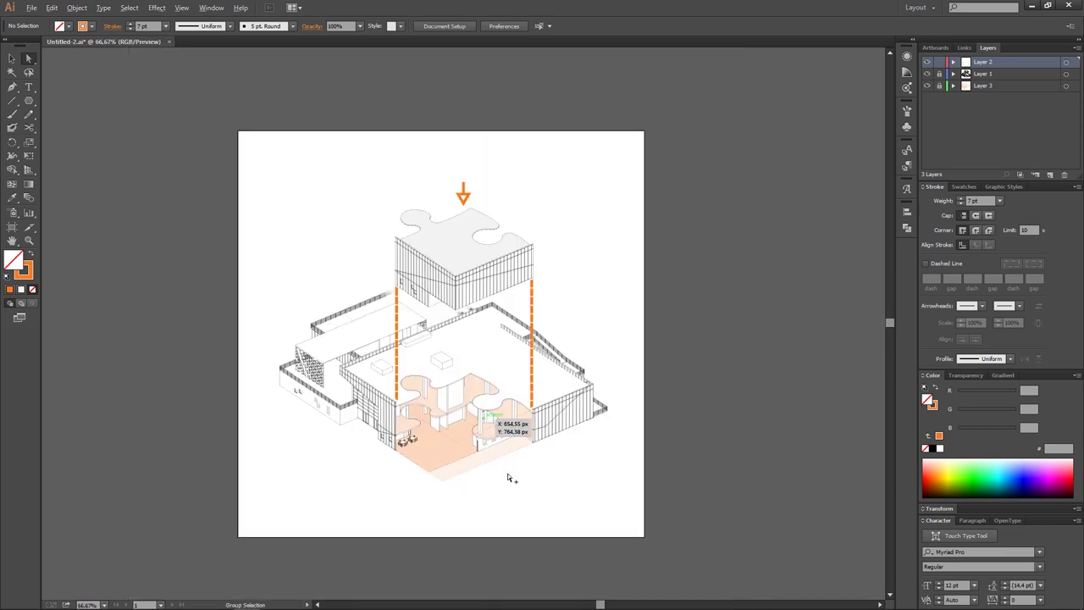
pyautogui.scroll(2, 513, 459)
pyautogui.scroll(1, 513, 459)
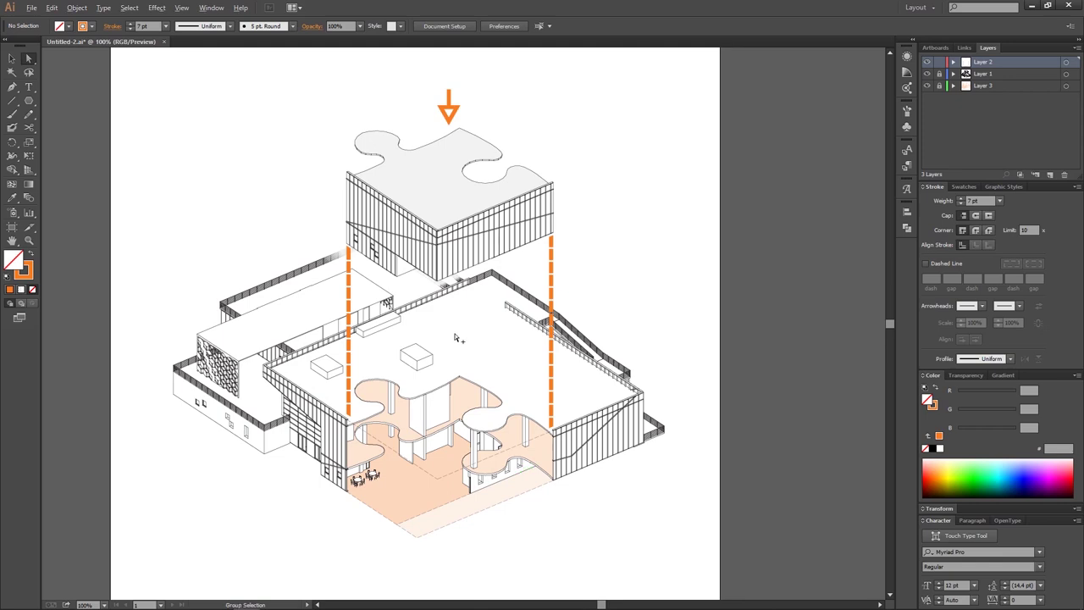
pyautogui.scroll(-1, 455, 338)
pyautogui.scroll(1, 430, 329)
pyautogui.hotkey('ctrl', 'v')
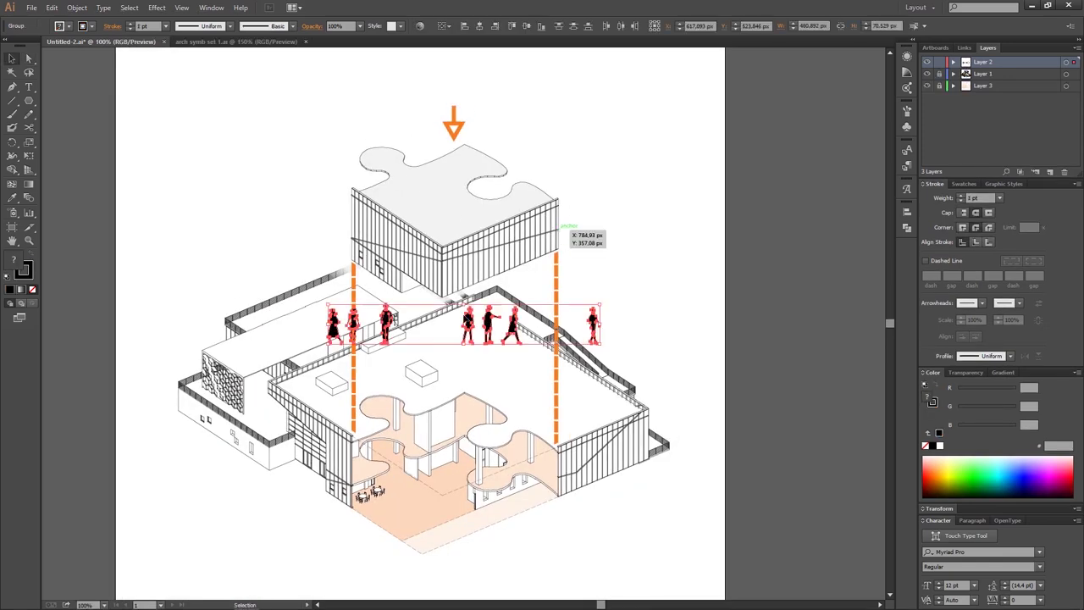
# - Scale down the people group, place it on the roof terrace, and move figures into the peach void
pyautogui.moveTo(603, 304); pyautogui.dragTo(428, 319)
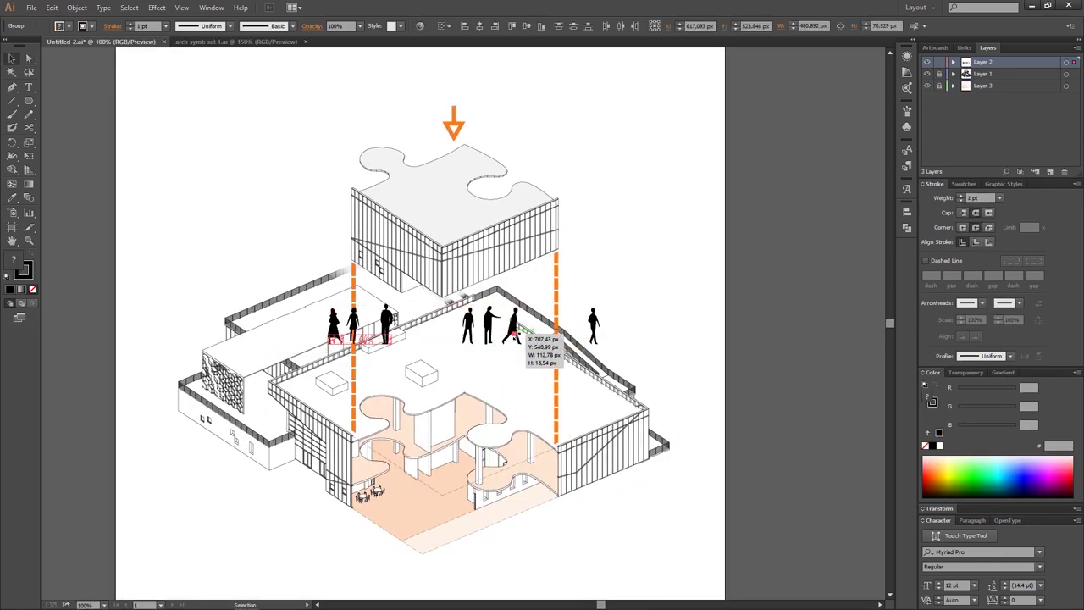
pyautogui.scroll(2, 521, 340)
pyautogui.moveTo(430, 319)
pyautogui.mouseDown()
pyautogui.moveTo(508, 306)
pyautogui.moveTo(613, 347)
pyautogui.mouseUp()
pyautogui.hotkey('ctrl', 'shift', 'a')
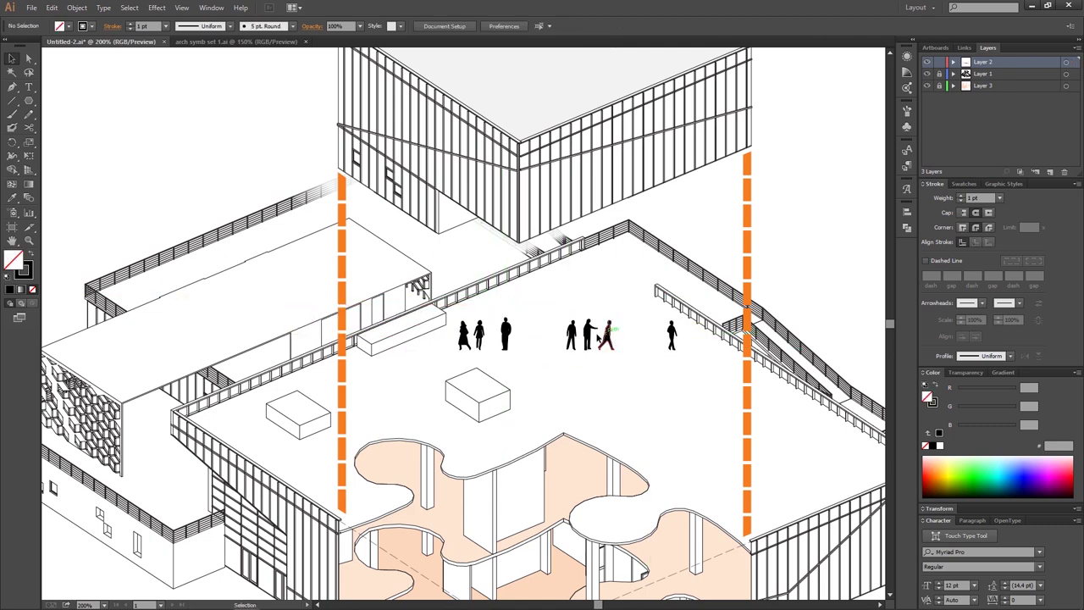
pyautogui.hotkey('ctrl', '-')
pyautogui.hotkey('ctrl', '-')
pyautogui.scroll(2, 489, 313)
pyautogui.moveTo(529, 305); pyautogui.dragTo(508, 431)
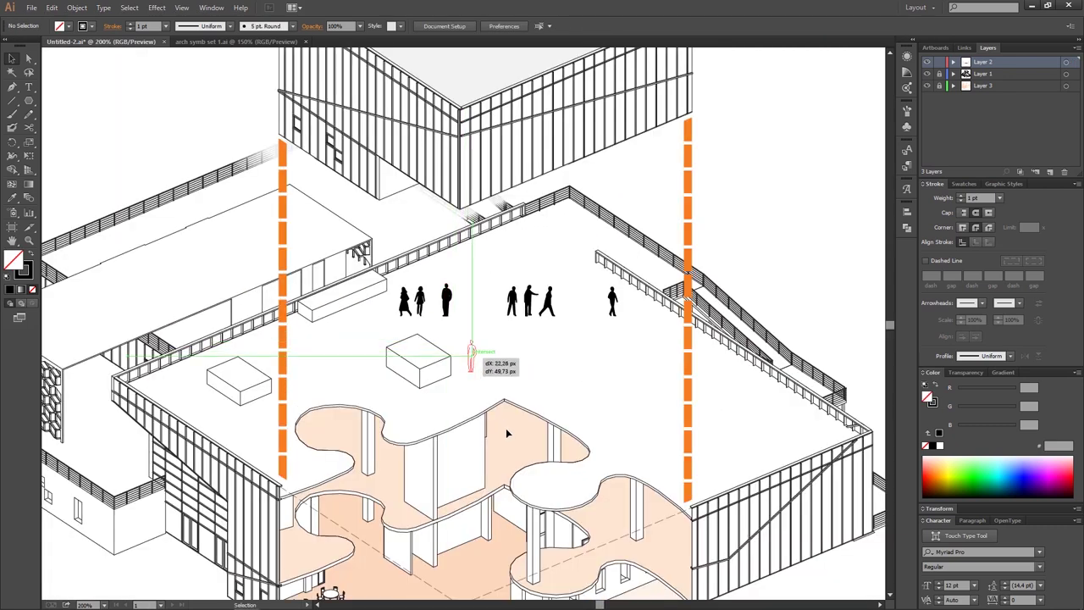
pyautogui.moveTo(524, 315); pyautogui.dragTo(525, 315)
# - Make the lower, left and right-hand figures 60% opaque
pyautogui.keyDown('shift'); pyautogui.click(511, 436); pyautogui.keyUp('shift')
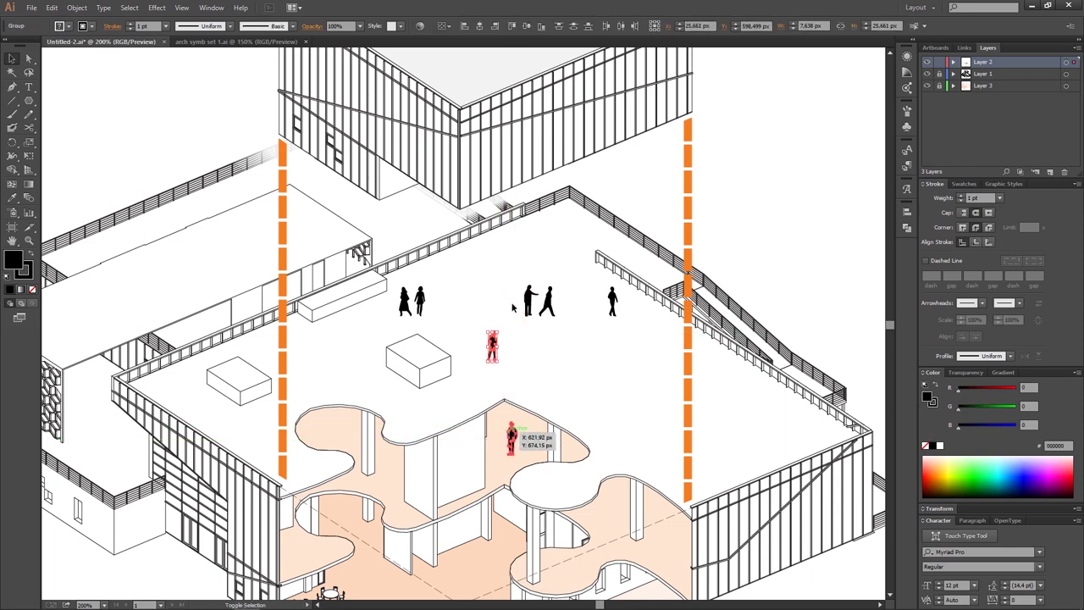
pyautogui.hotkey('ctrl', '-')
pyautogui.keyDown('shift'); pyautogui.click(420, 276); pyautogui.keyUp('shift')
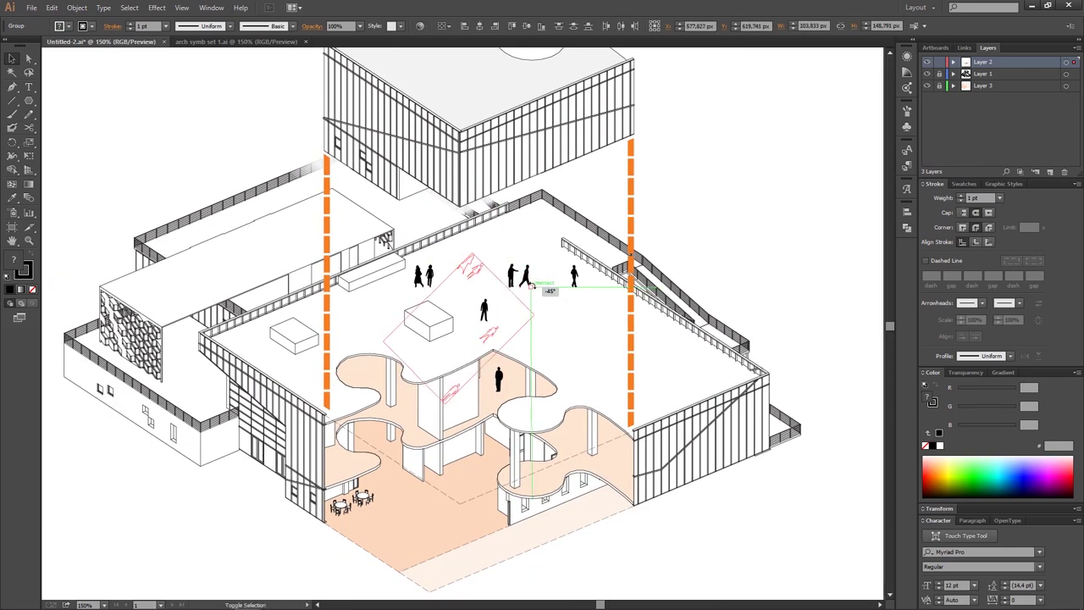
pyautogui.keyDown('shift'); pyautogui.click(574, 277); pyautogui.keyUp('shift')
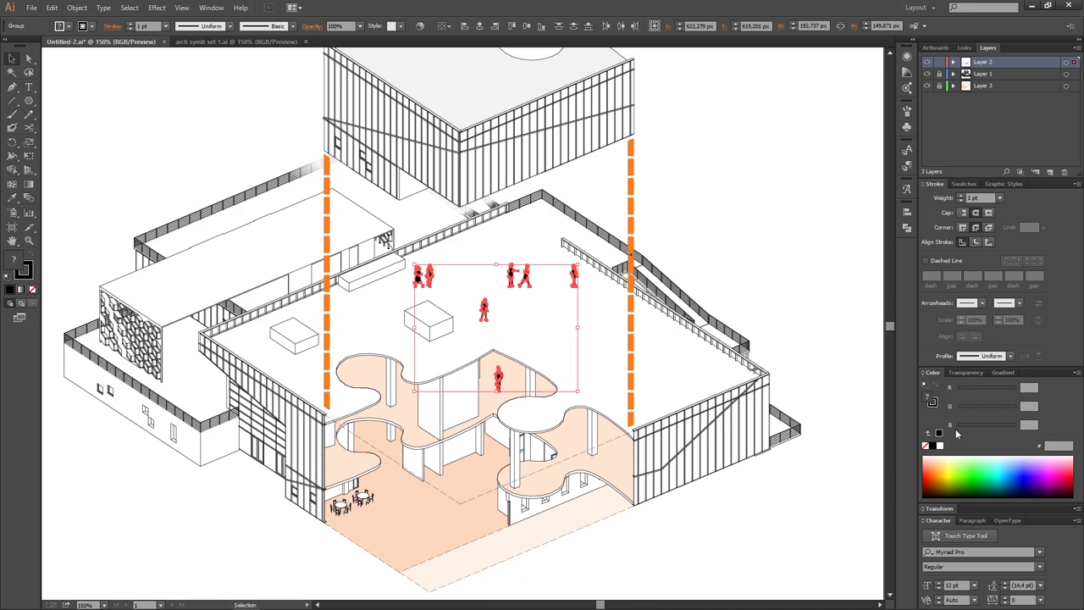
pyautogui.click(972, 371)
pyautogui.click(1040, 452)
pyautogui.click(1061, 538)
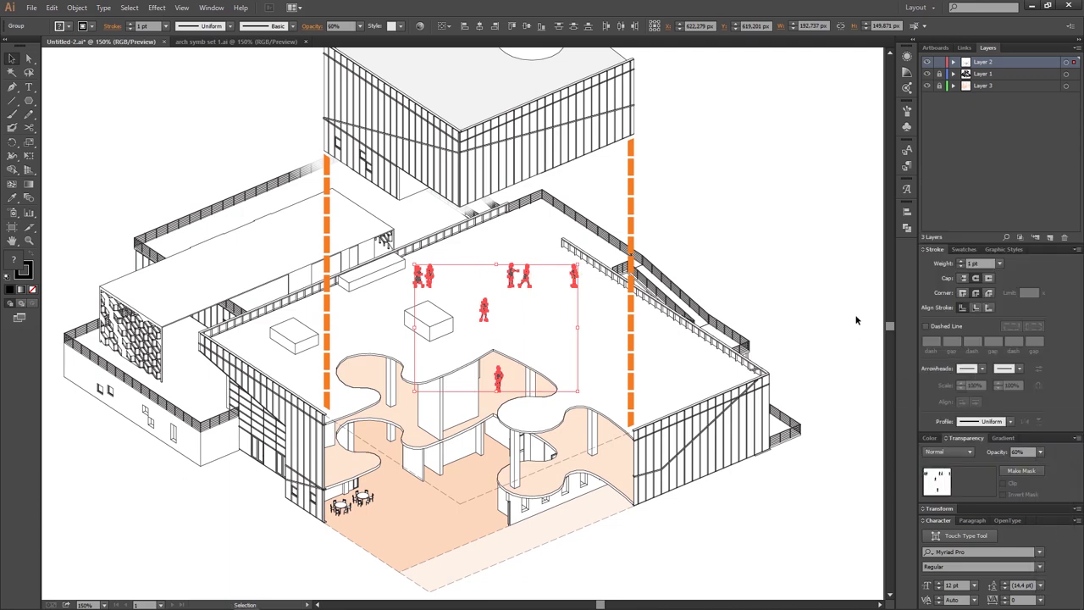
pyautogui.click(621, 287)
# - Reposition figures across the roof terrace, including its right edge and back
pyautogui.scroll(1, 515, 381)
pyautogui.moveTo(313, 298)
pyautogui.mouseDown()
pyautogui.moveTo(597, 246)
pyautogui.moveTo(380, 514)
pyautogui.mouseUp()
pyautogui.scroll(-1, 563, 277)
pyautogui.scroll(-1, 425, 212)
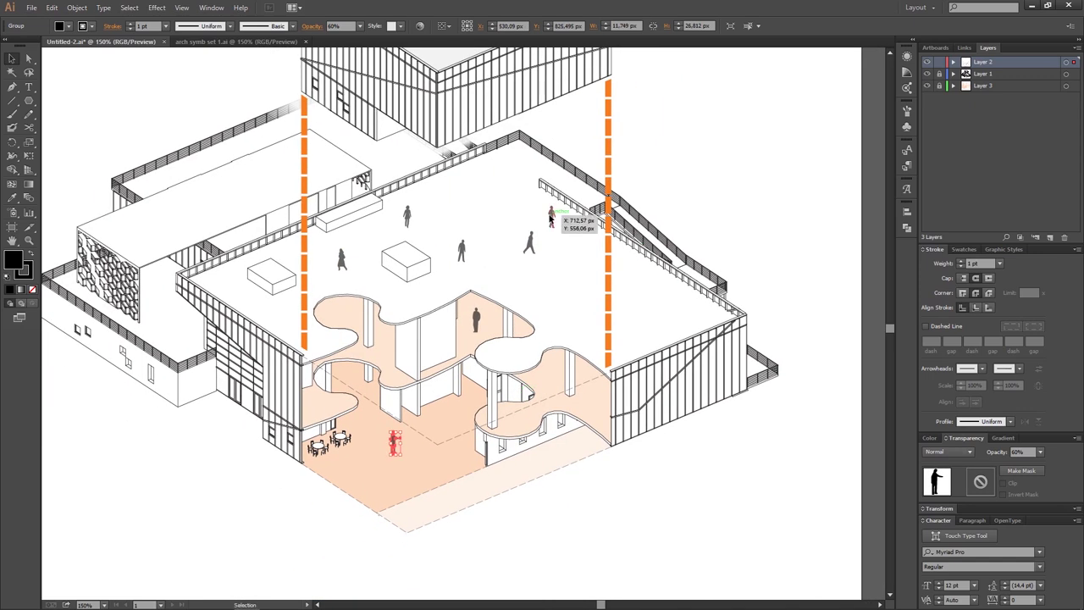
pyautogui.moveTo(560, 218); pyautogui.dragTo(692, 309)
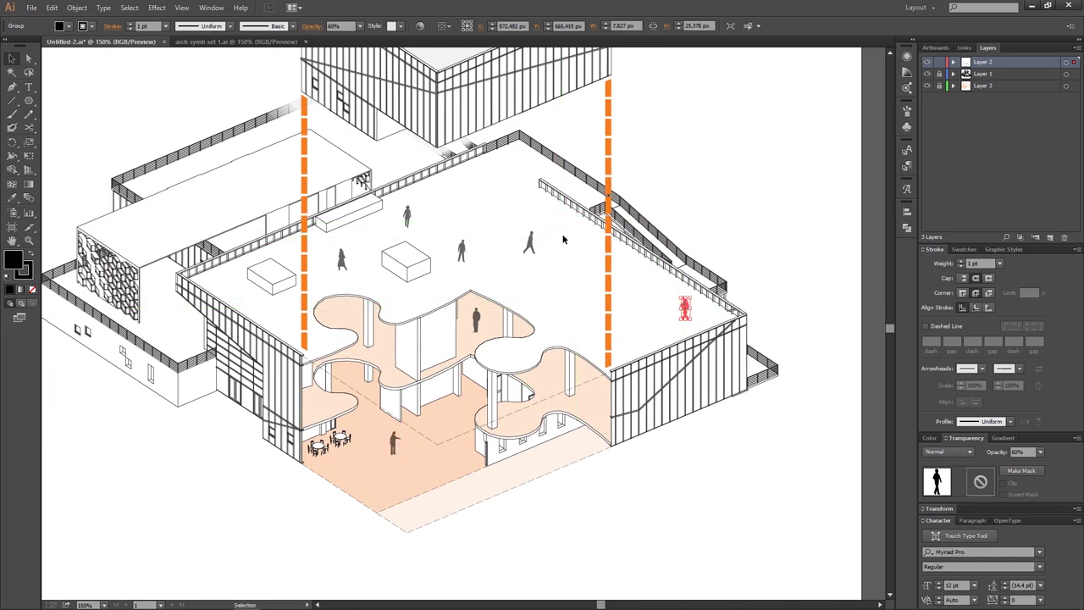
pyautogui.moveTo(529, 243); pyautogui.dragTo(515, 186)
pyautogui.click(449, 230)
# - Put a figure on top of the puzzle roof and view the whole diagram
pyautogui.hotkey('ctrl', '-')
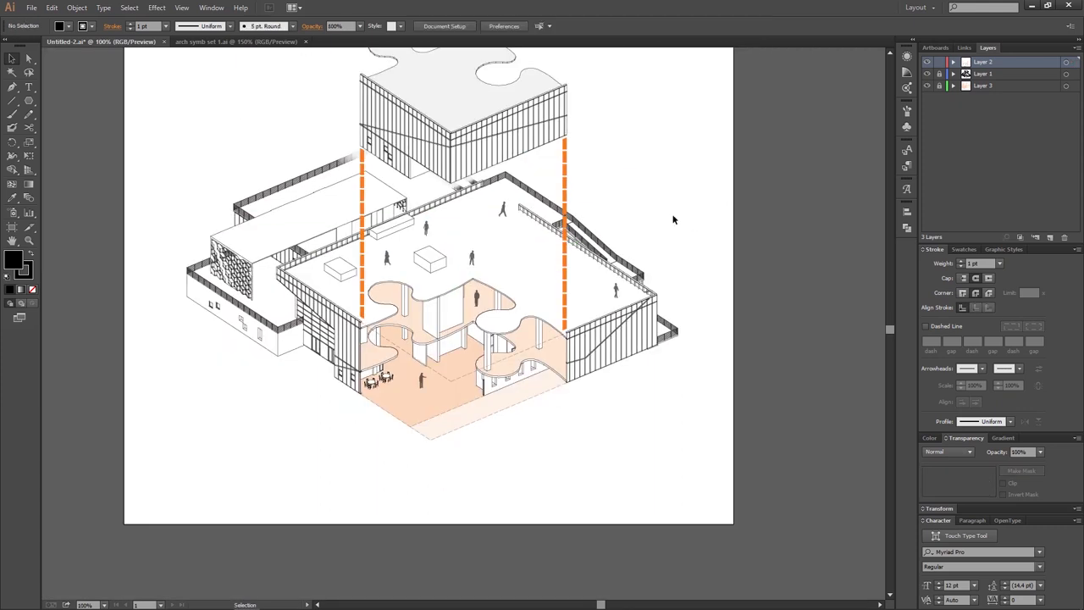
pyautogui.moveTo(468, 308); pyautogui.dragTo(468, 325)
pyautogui.moveTo(600, 372); pyautogui.dragTo(398, 169)
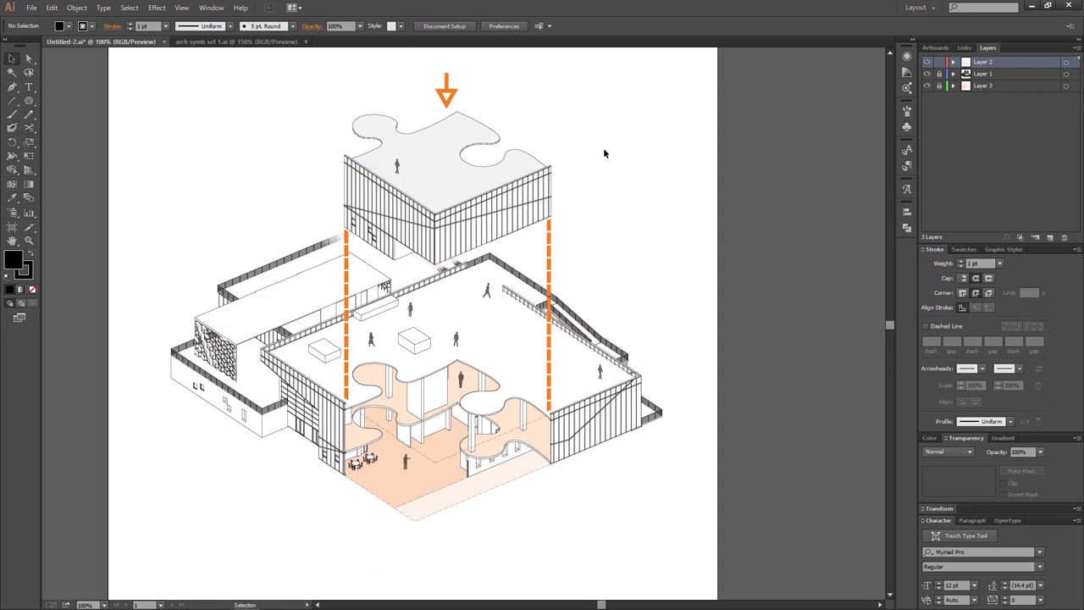
pyautogui.click(604, 152)
pyautogui.hotkey('ctrl', '-')
pyautogui.scroll(1, 501, 373)
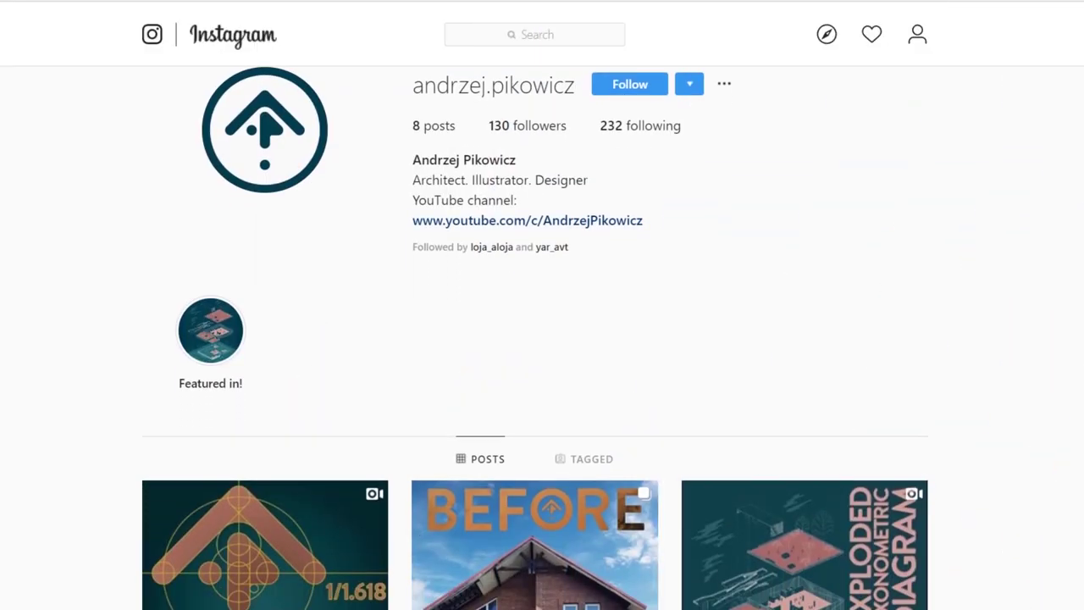
# - Open the BEFORE renovation post and advance through eight slides to 'Thanks for watching!'
pyautogui.scroll(-3, 725, 288)
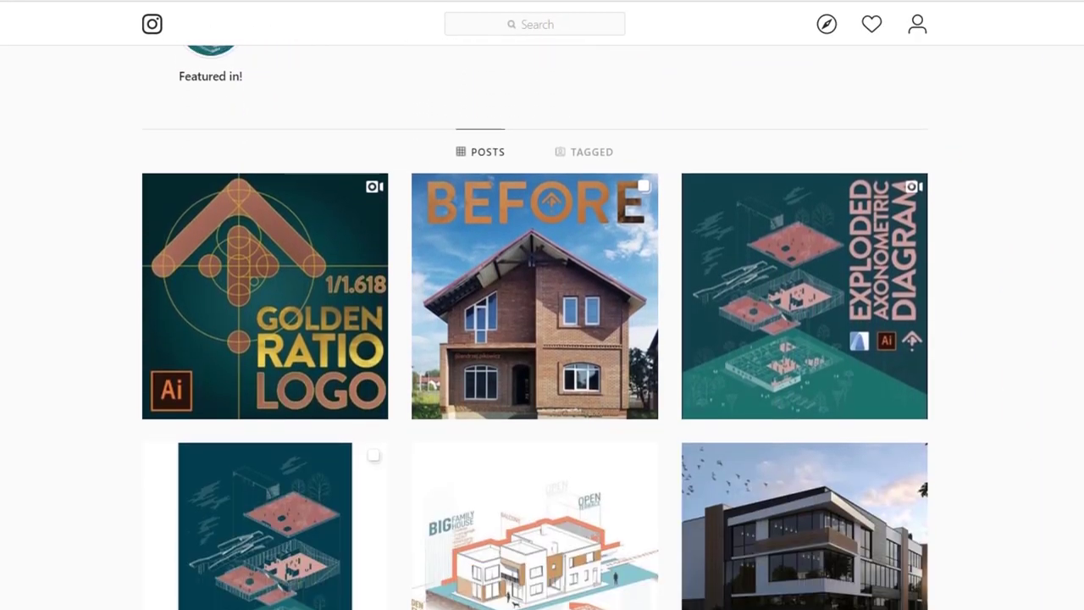
pyautogui.click(597, 288)
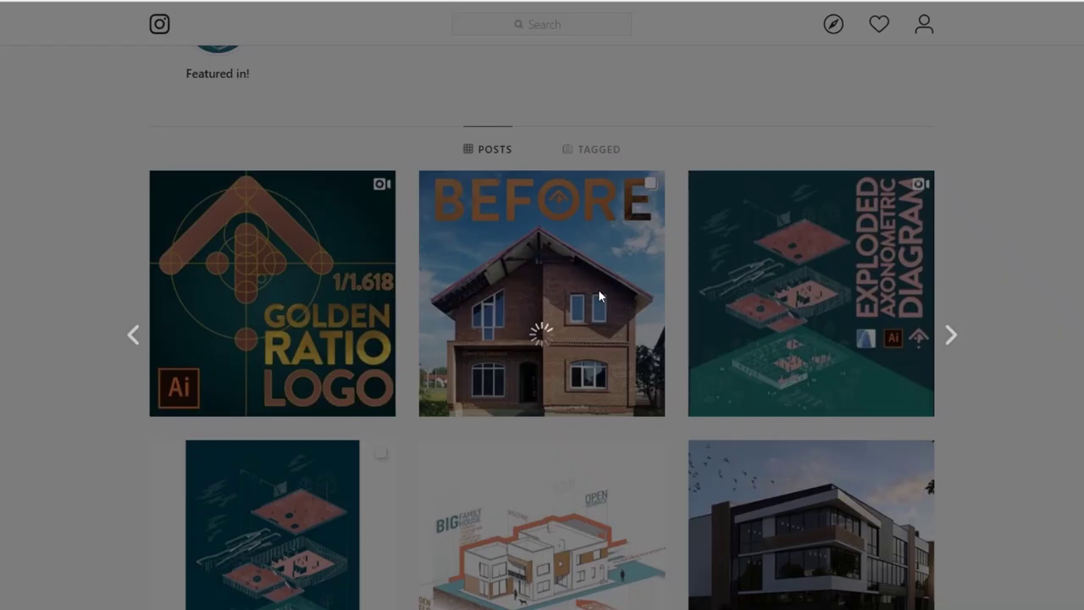
pyautogui.click(634, 334)
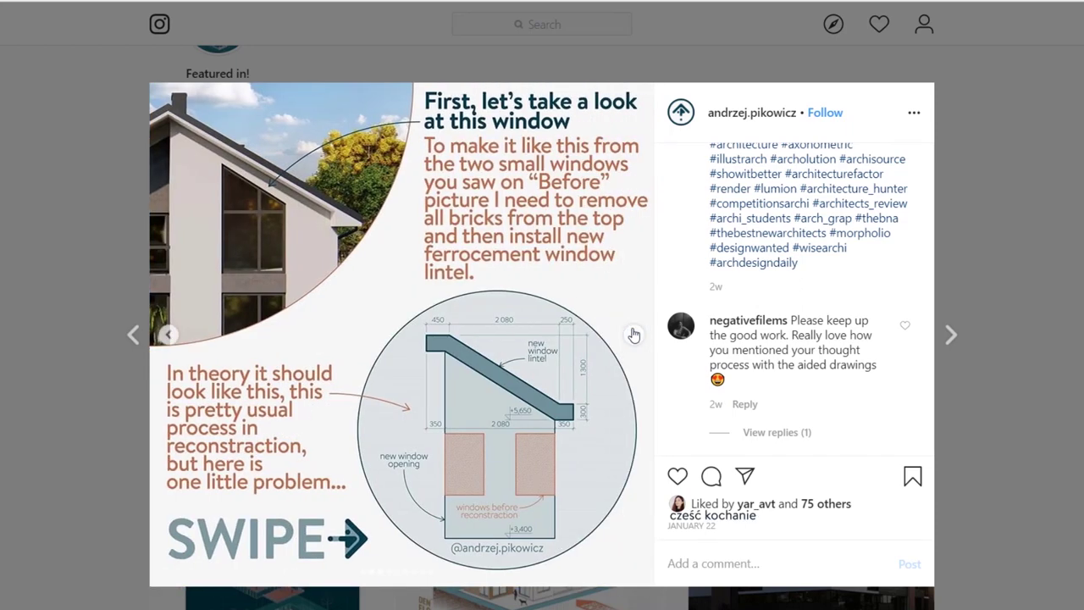
pyautogui.click(633, 334)
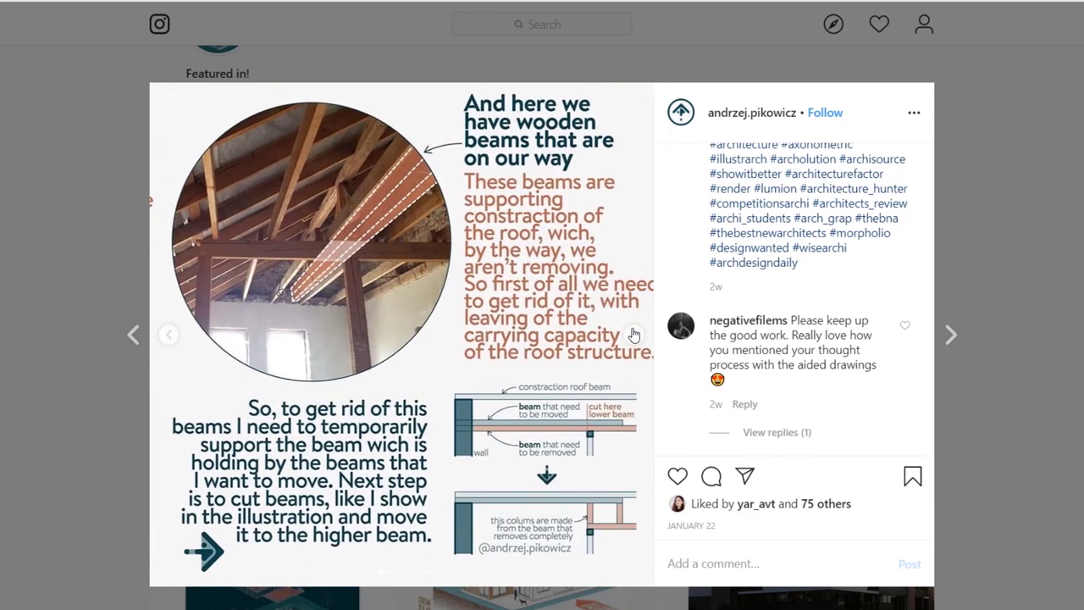
pyautogui.click(633, 334)
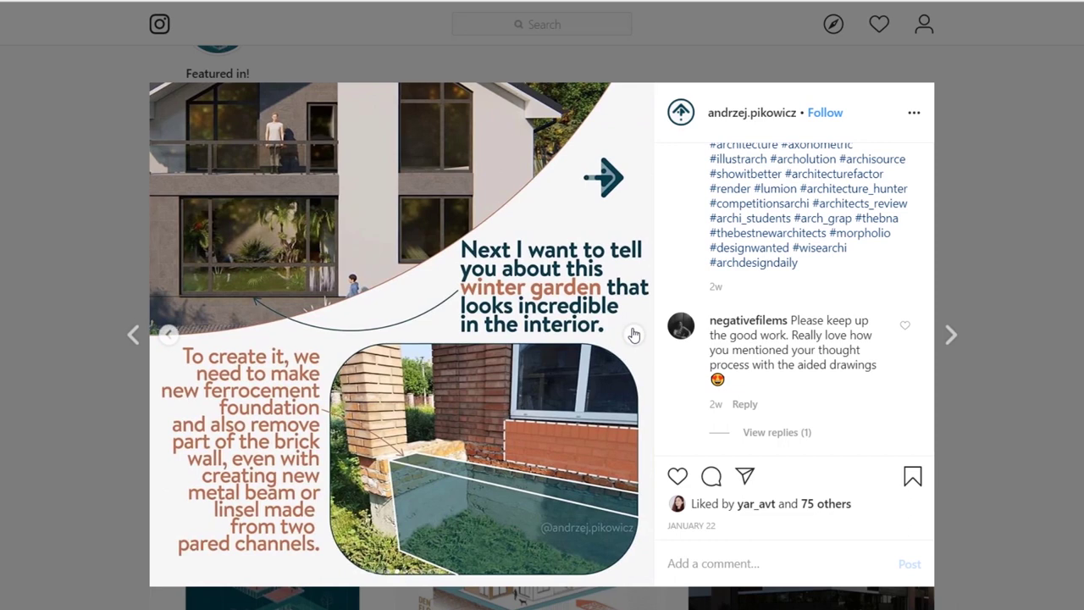
pyautogui.click(634, 335)
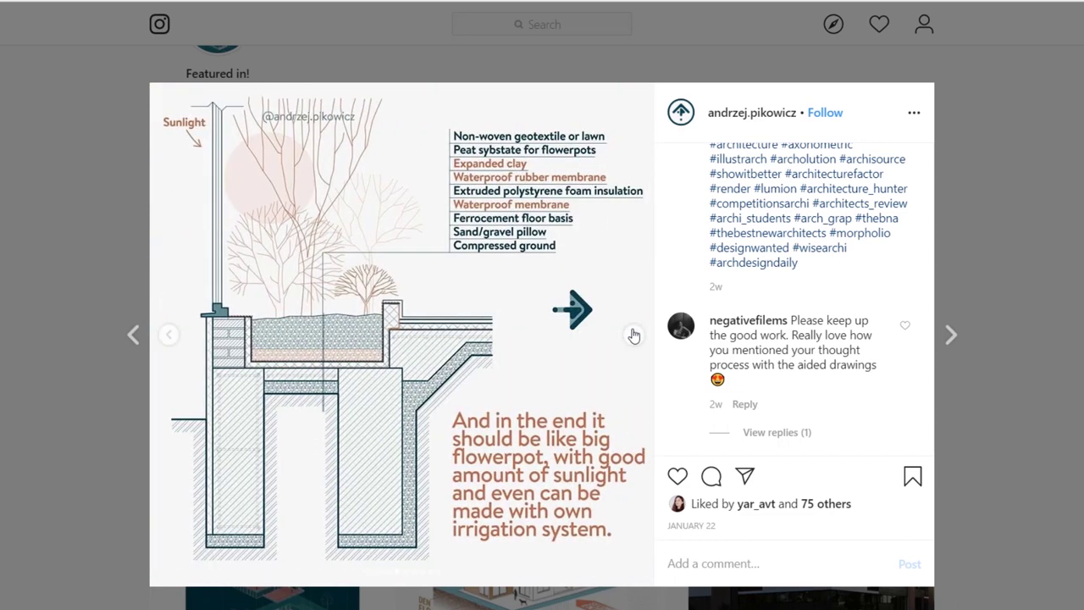
pyautogui.click(633, 335)
pyautogui.click(633, 335)
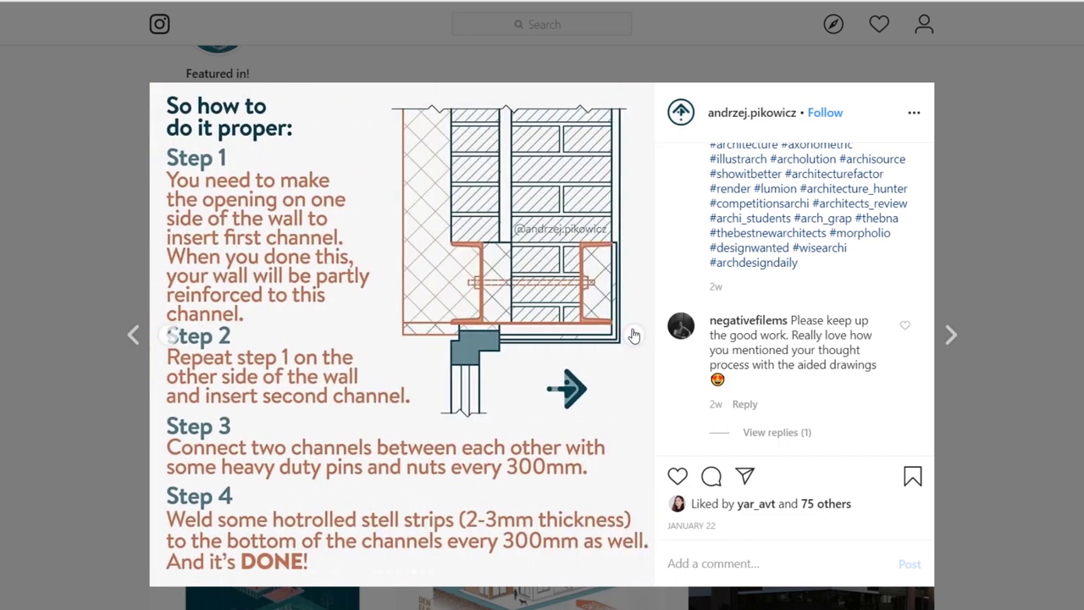
pyautogui.click(634, 334)
pyautogui.click(633, 334)
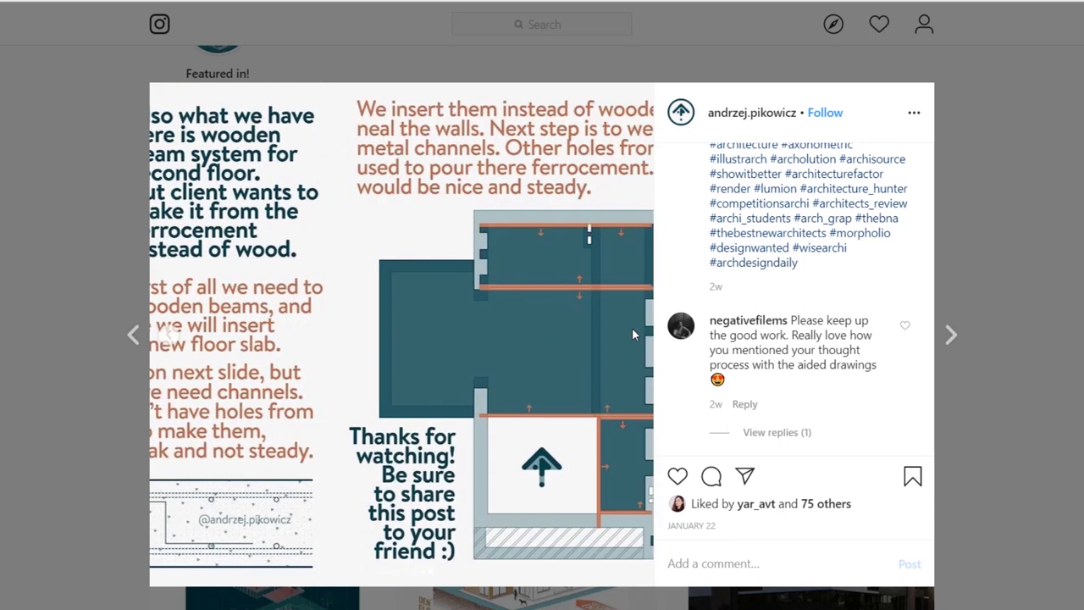